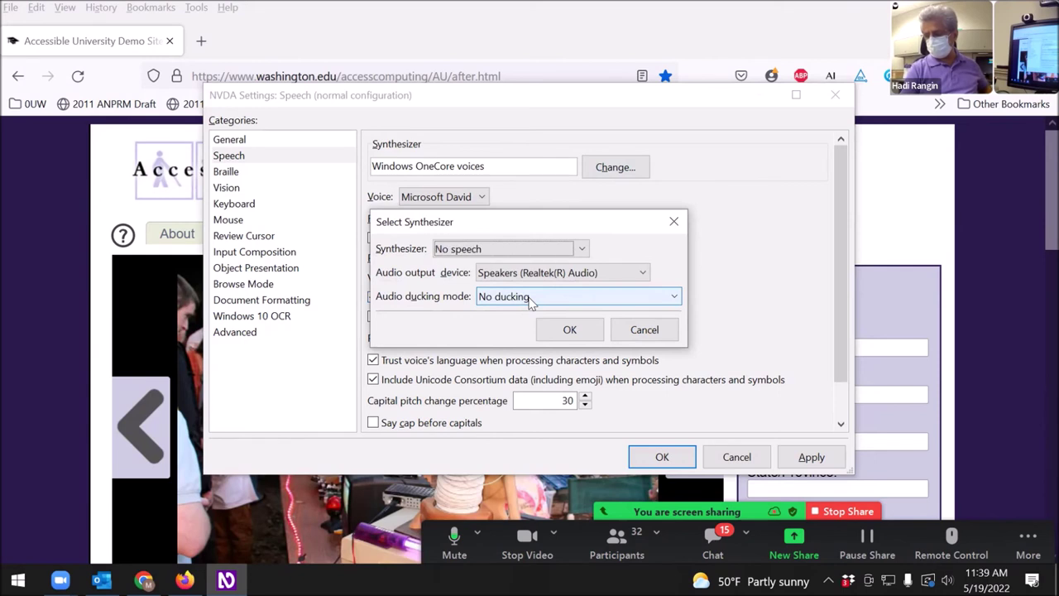
- Try to switch the speech synthesizer to Code Factory Vocalizer and dismiss the resulting dialogs
{"action": "key", "text": "Up"}
{"action": "key", "text": "Up"}
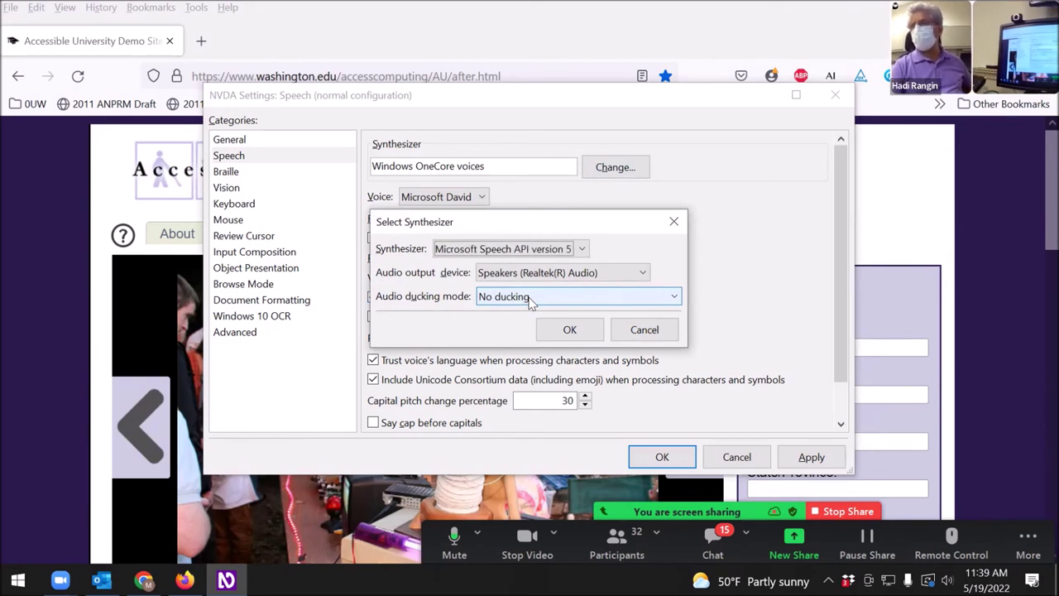
{"action": "key", "text": "Up"}
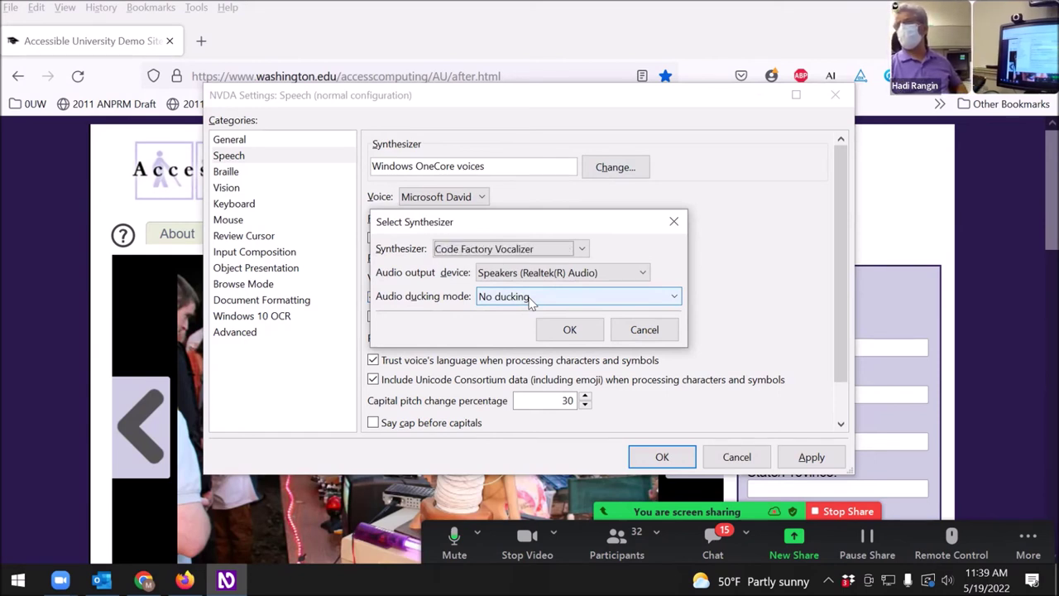
{"action": "key", "text": "Up"}
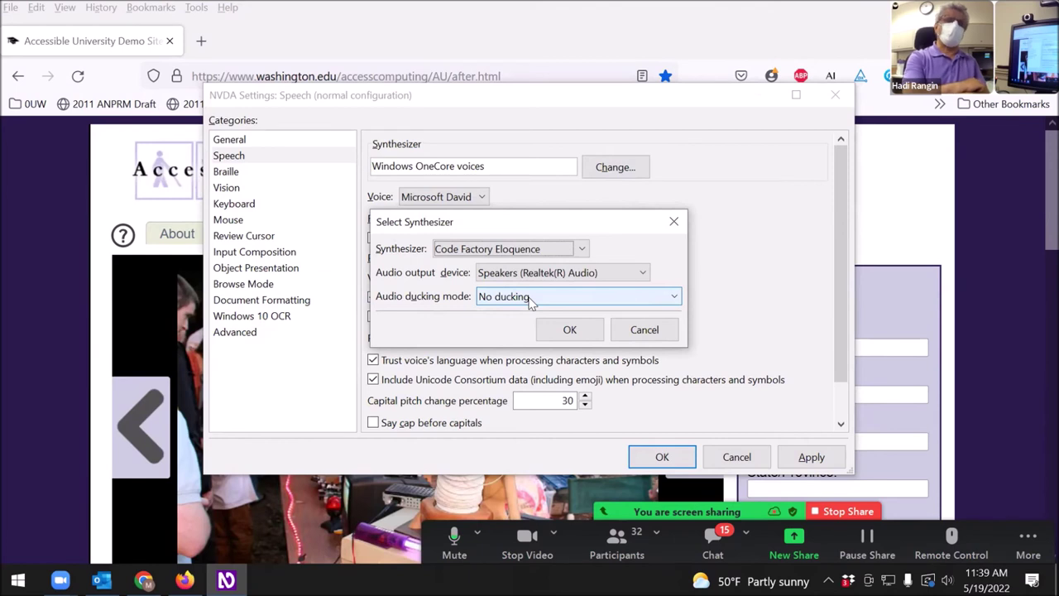
{"action": "key", "text": "Down"}
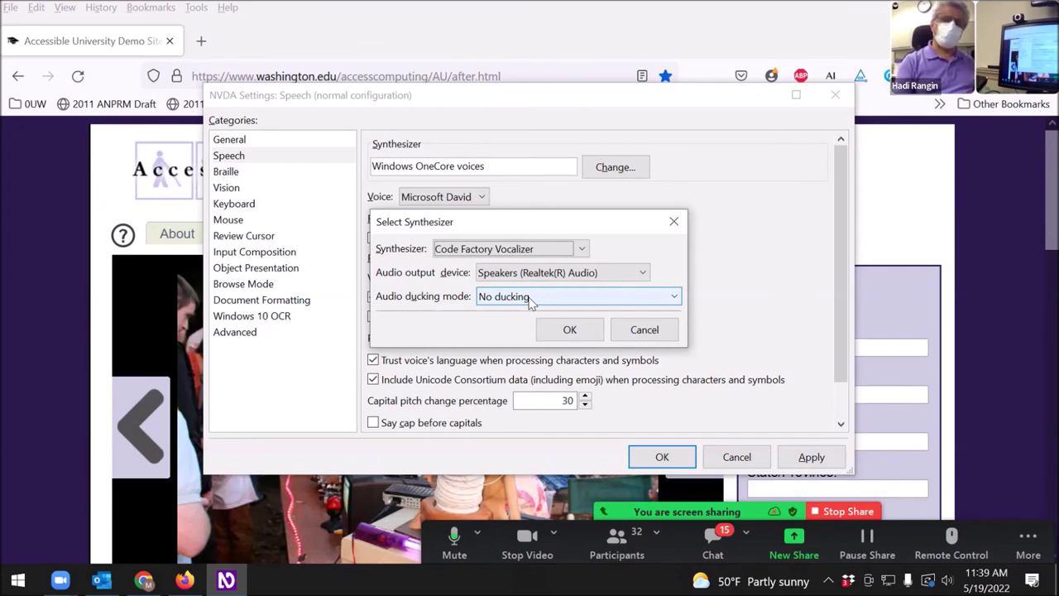
{"action": "key", "text": "Return"}
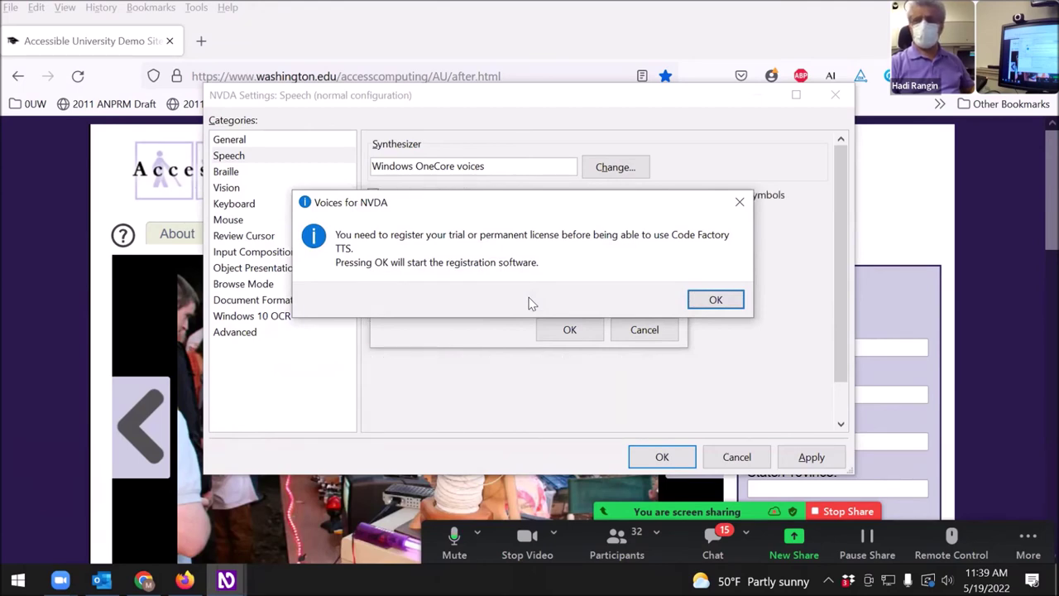
{"action": "key", "text": "Return"}
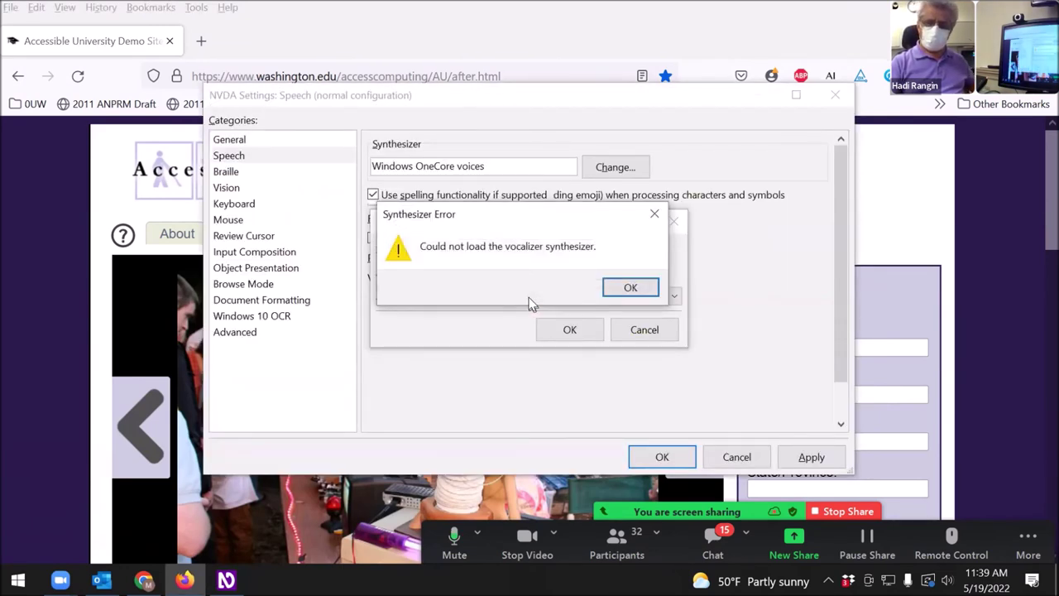
{"action": "key", "text": "Return"}
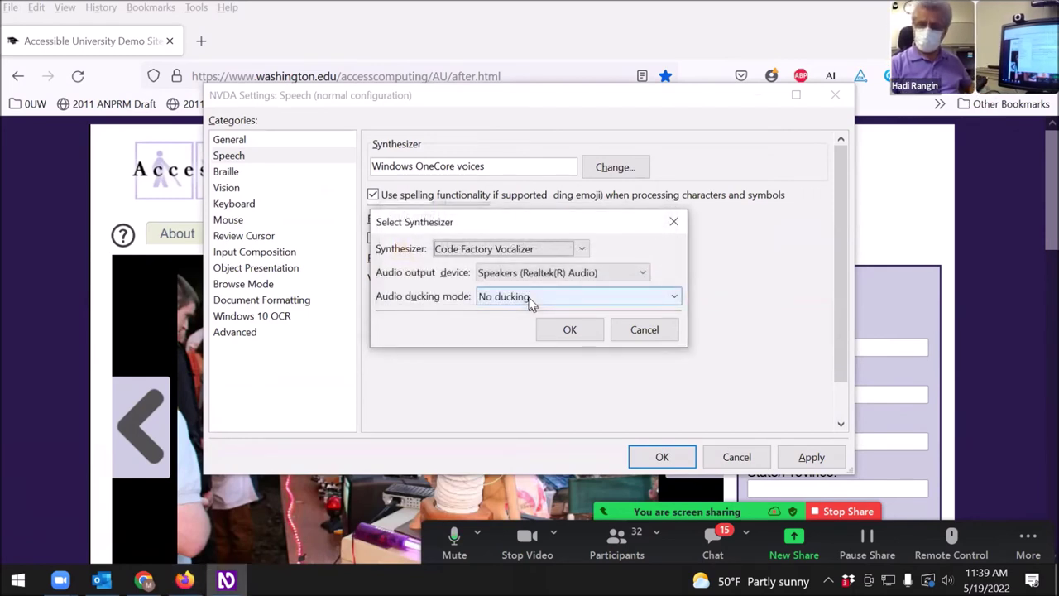
- Choose Windows OneCore voices as the speech synthesizer and accept the selection
{"action": "key", "text": "Down"}
{"action": "key", "text": "Down"}
{"action": "key", "text": "Down"}
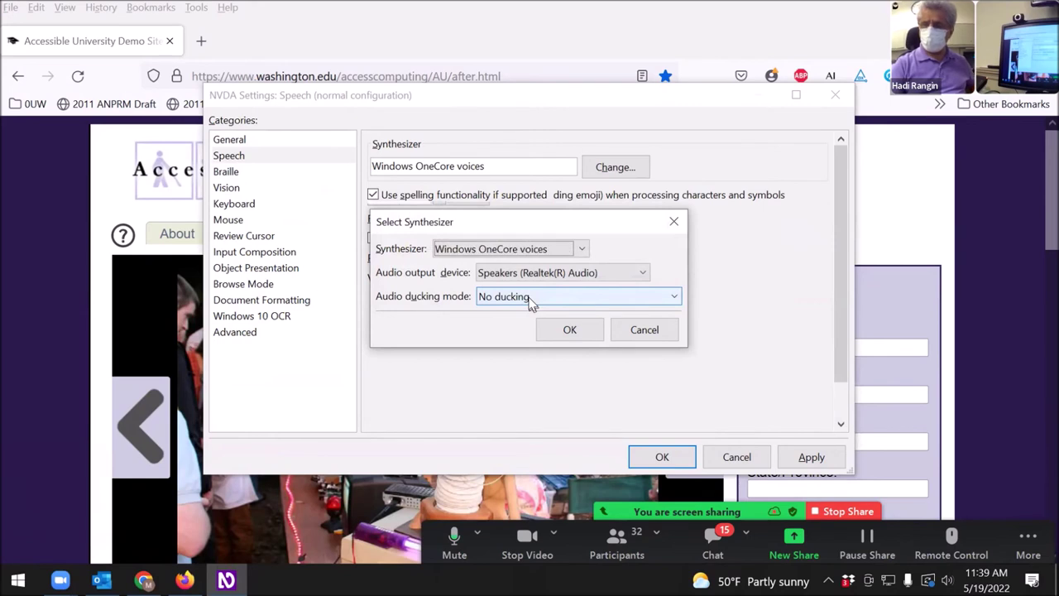
{"action": "key", "text": "Down"}
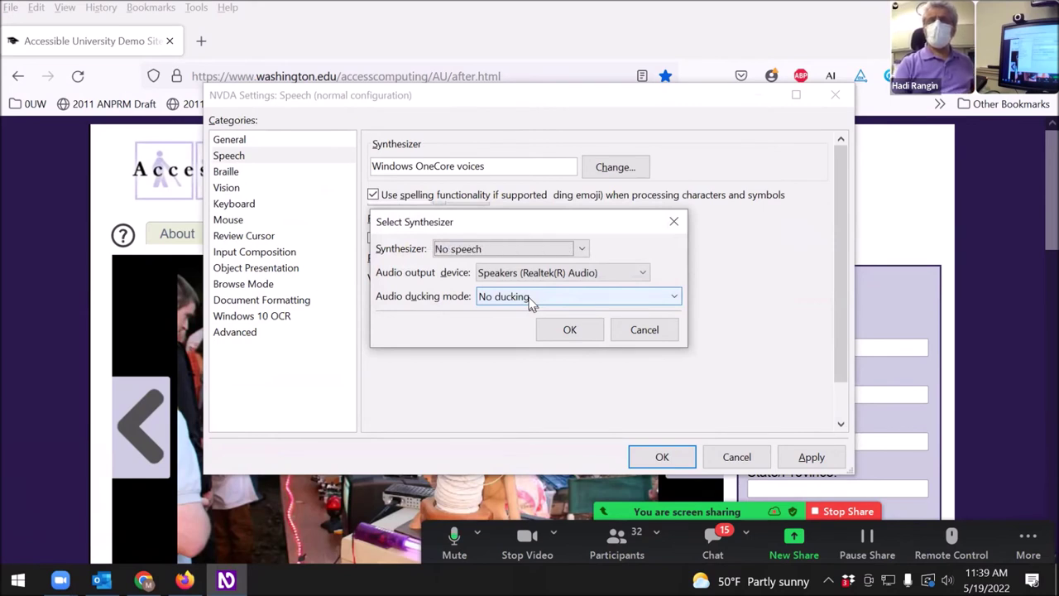
{"action": "key", "text": "Up"}
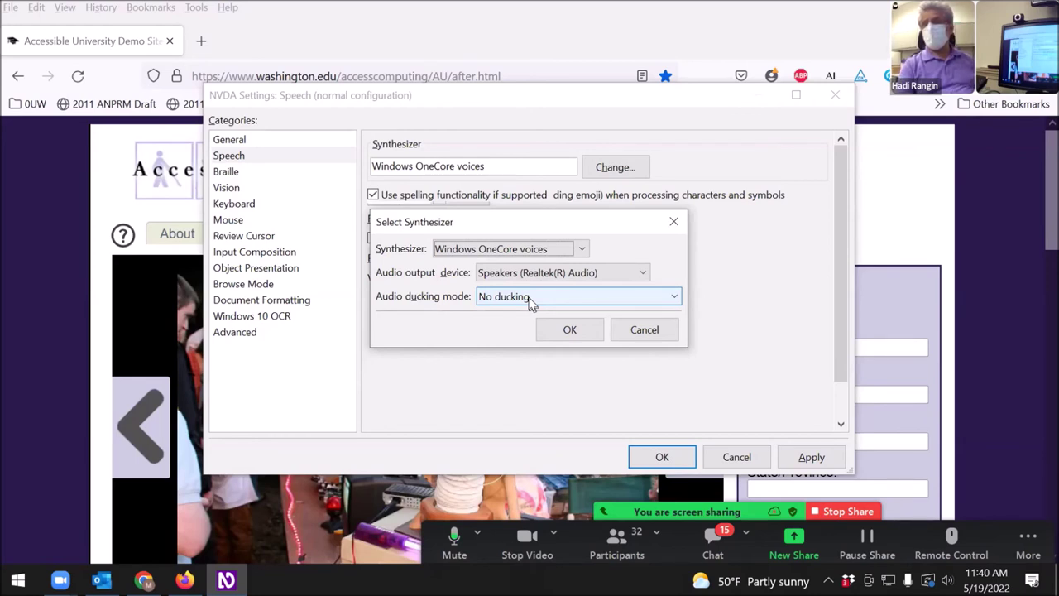
{"action": "key", "text": "Return"}
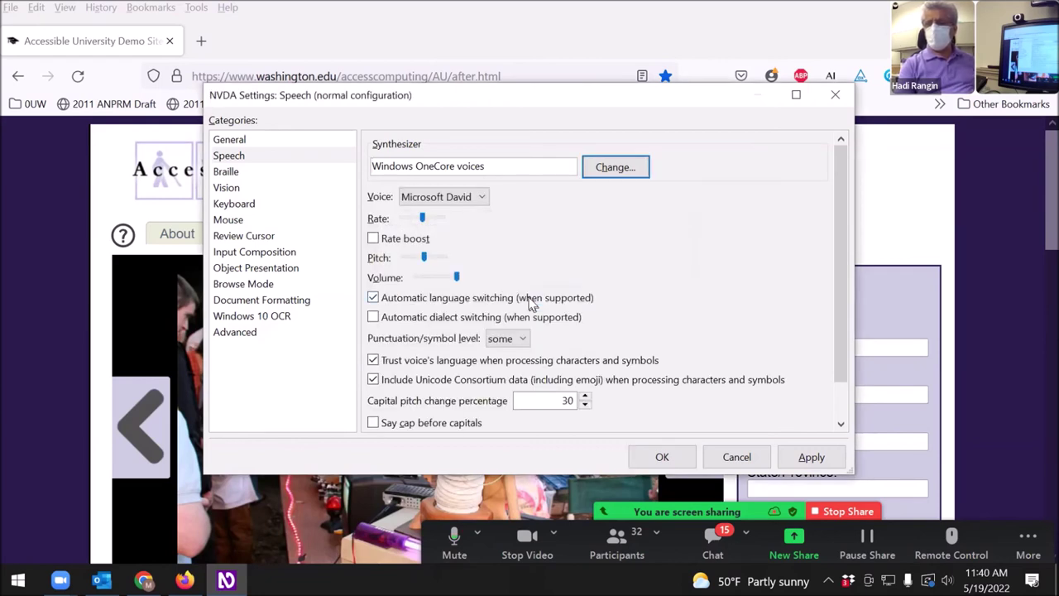
- Sample the Microsoft Zira and Microsoft Mark voices and return the voice to Microsoft David
{"action": "key", "text": "Tab"}
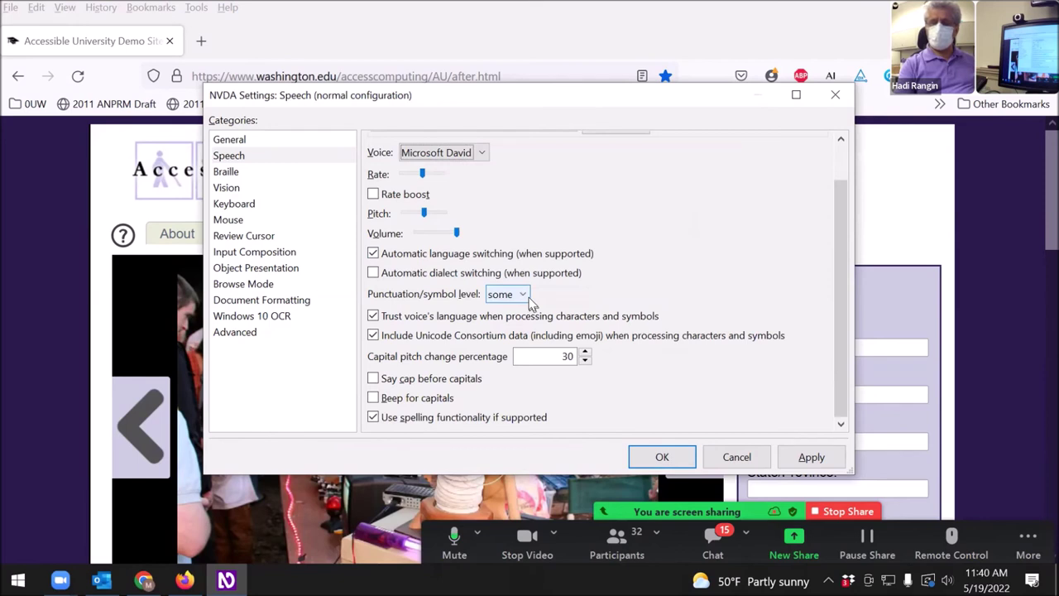
{"action": "key", "text": "Down"}
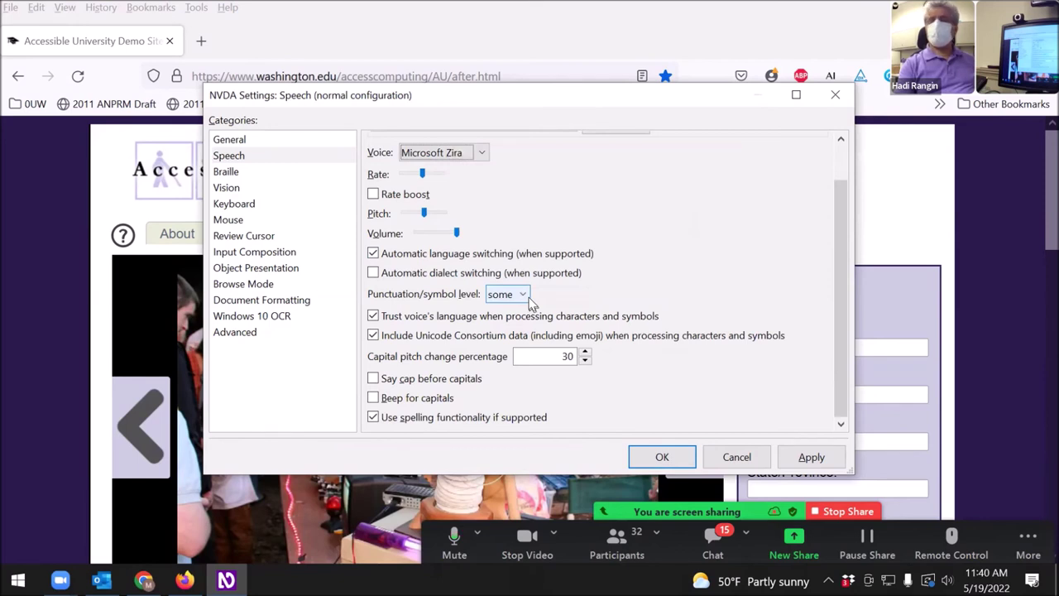
{"action": "key", "text": "Down"}
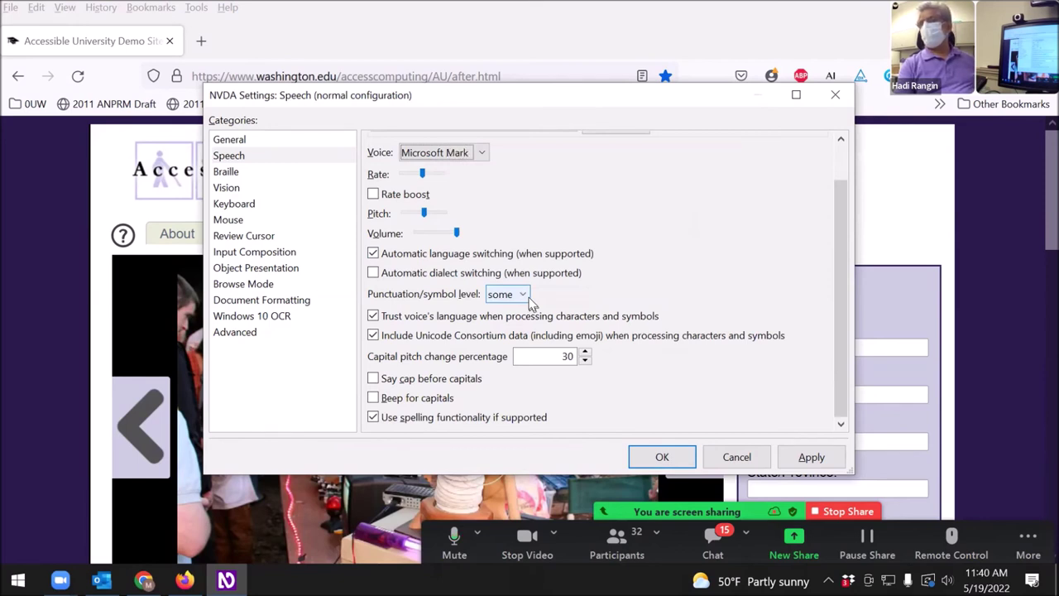
{"action": "key", "text": "Up"}
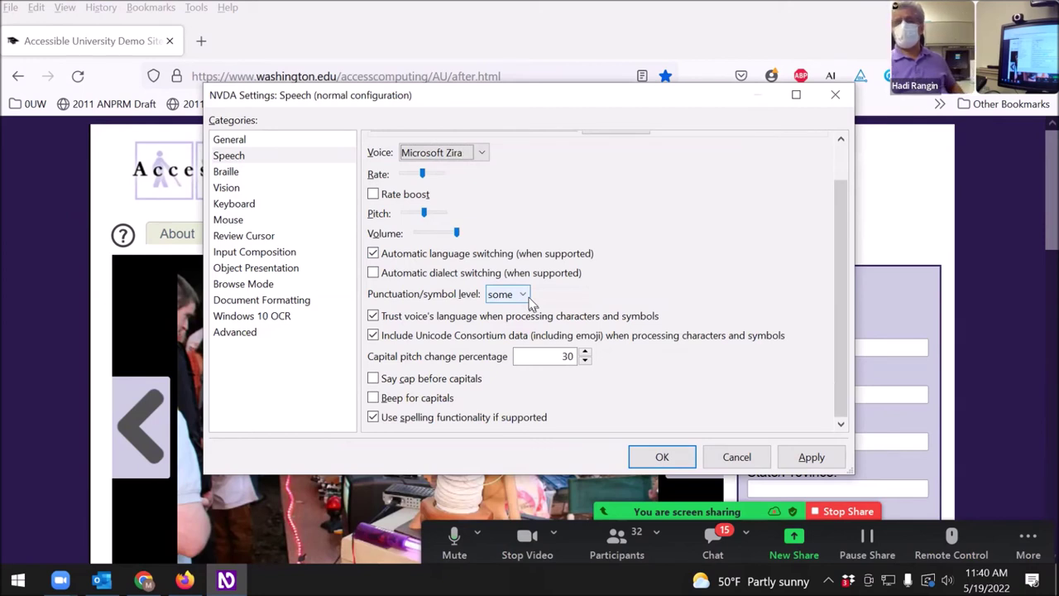
{"action": "key", "text": "Up"}
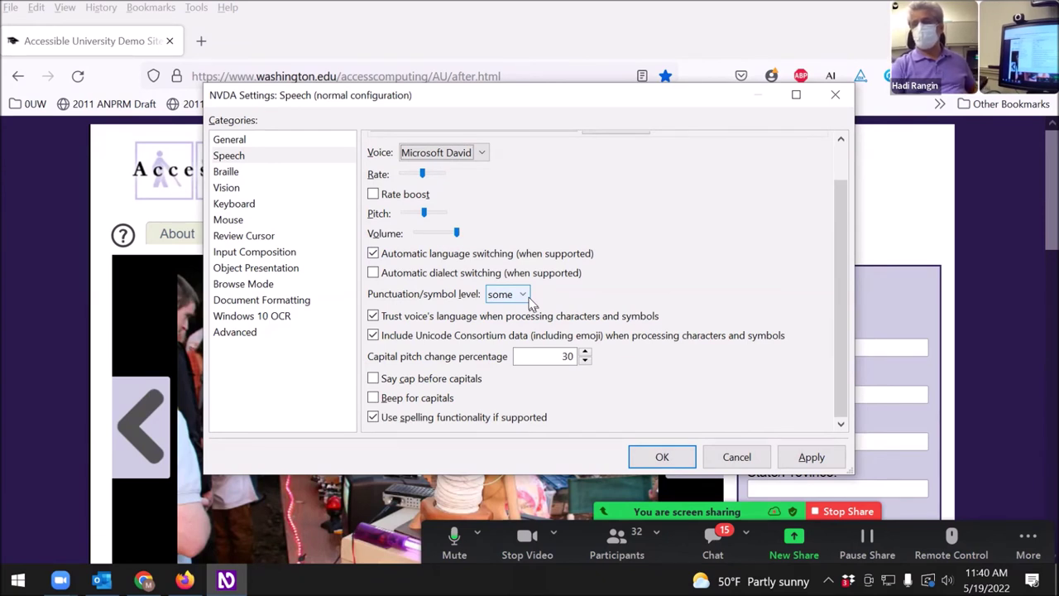
- Demonstrate the speech rate by raising it close to maximum and bringing it back to its starting level
{"action": "key", "text": "Tab"}
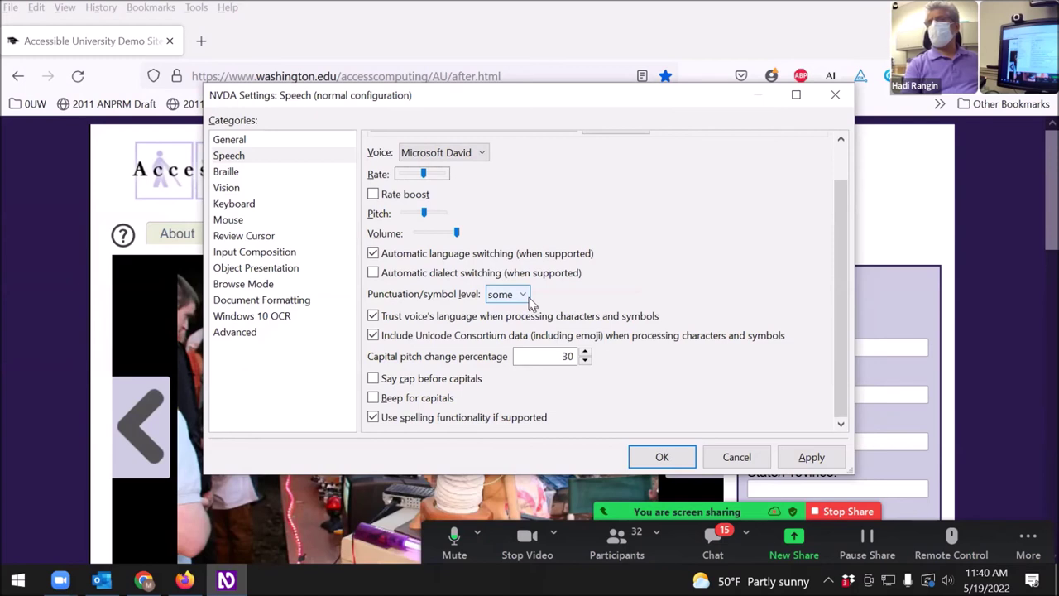
{"action": "key", "text": "Right"}
{"action": "key", "text": "Right"}
{"action": "key", "text": "Right"}
{"action": "key", "text": "Right"}
{"action": "key", "text": "Right"}
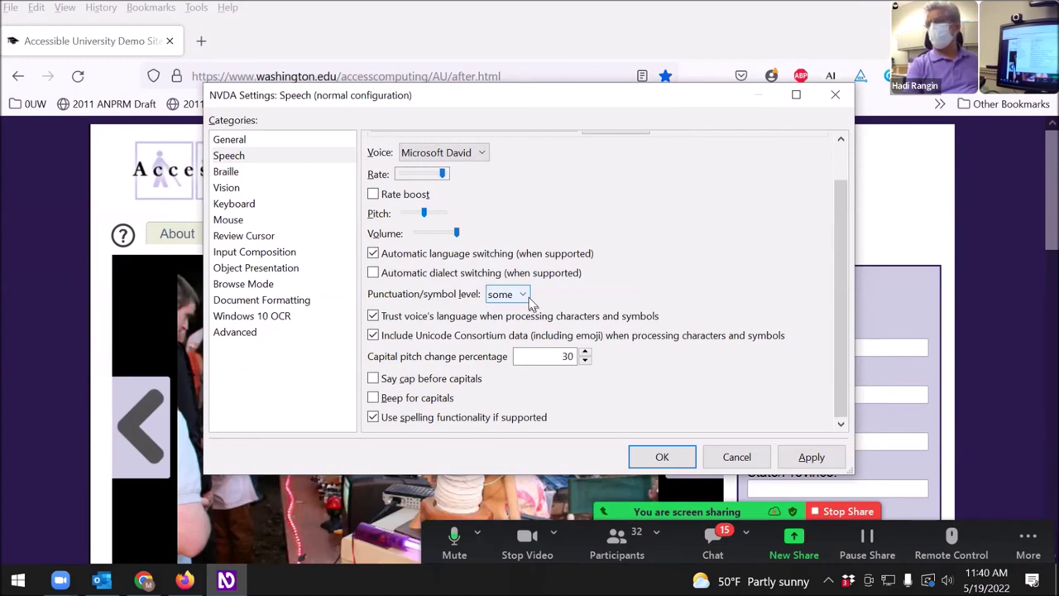
{"action": "key", "text": "Left"}
{"action": "key", "text": "Left"}
{"action": "key", "text": "Left"}
{"action": "key", "text": "Left"}
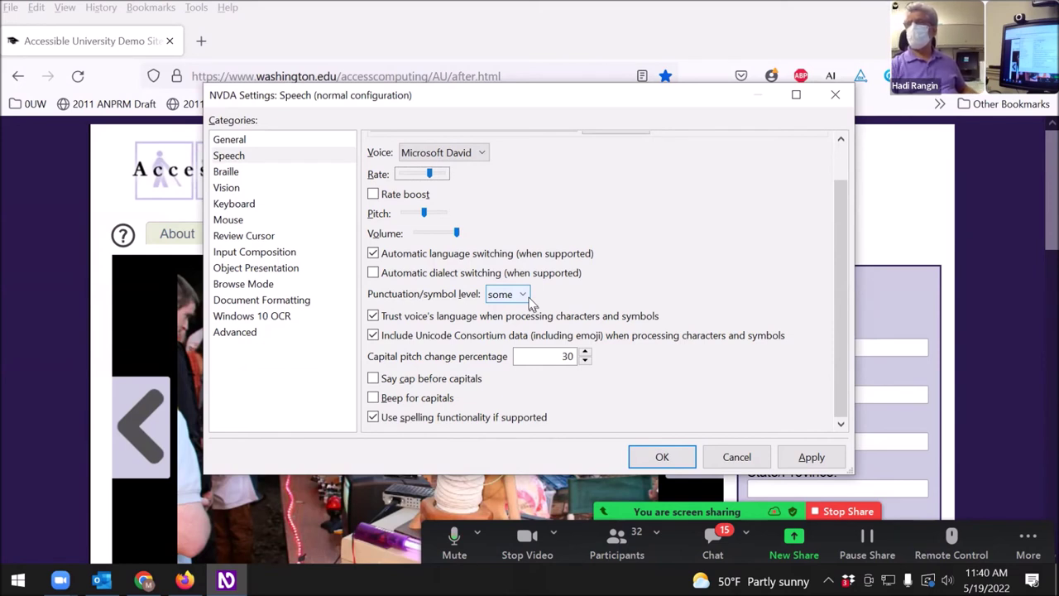
{"action": "key", "text": "Left"}
{"action": "key", "text": "Left"}
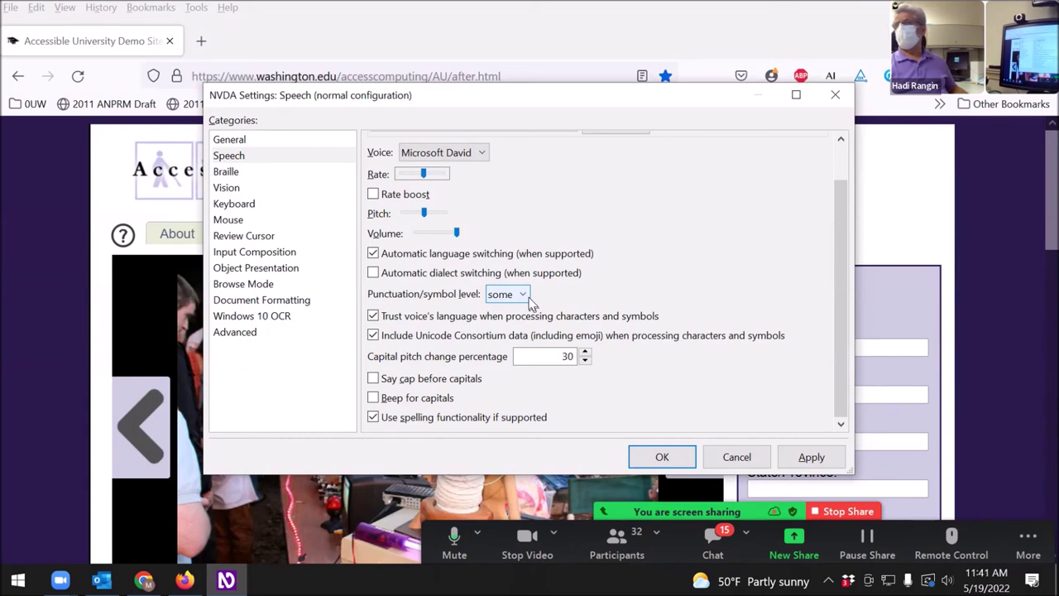
{"action": "key", "text": "Left"}
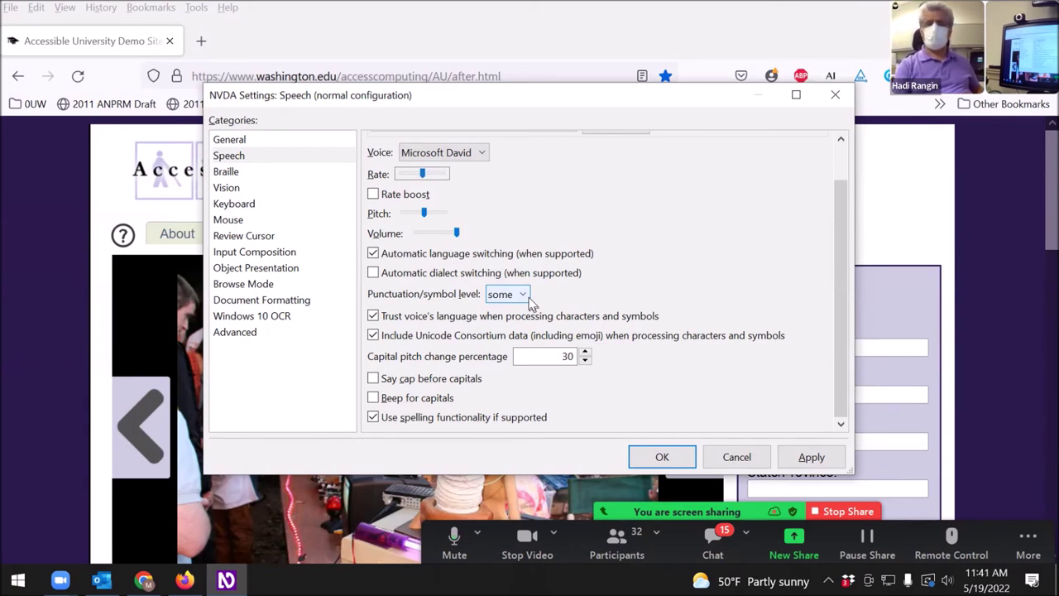
- Skip rate boost and demonstrate the voice pitch by raising it well above the middle and restoring its starting level
{"action": "key", "text": "Tab"}
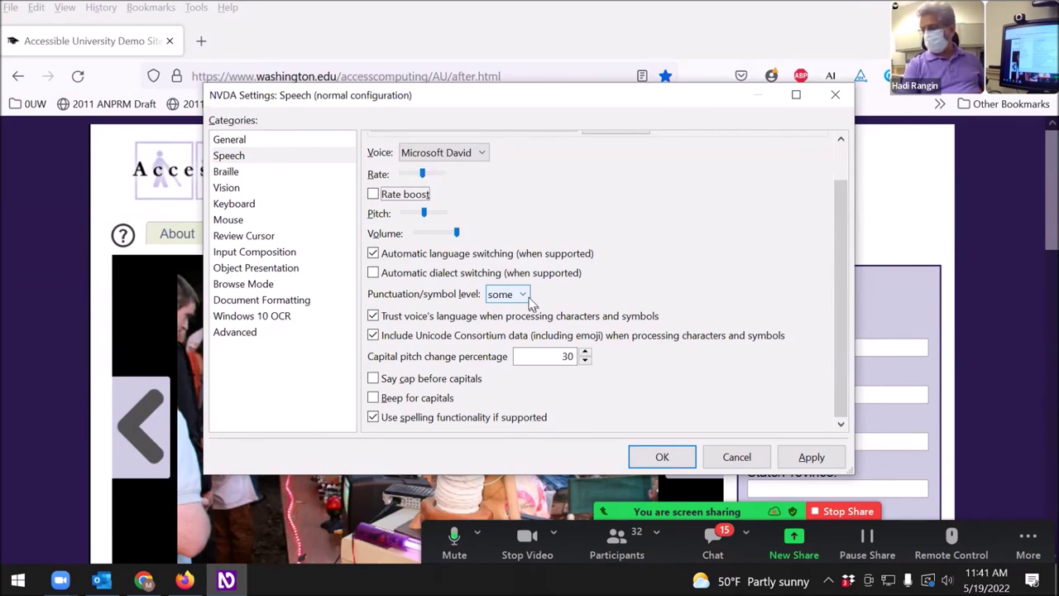
{"action": "key", "text": "Tab"}
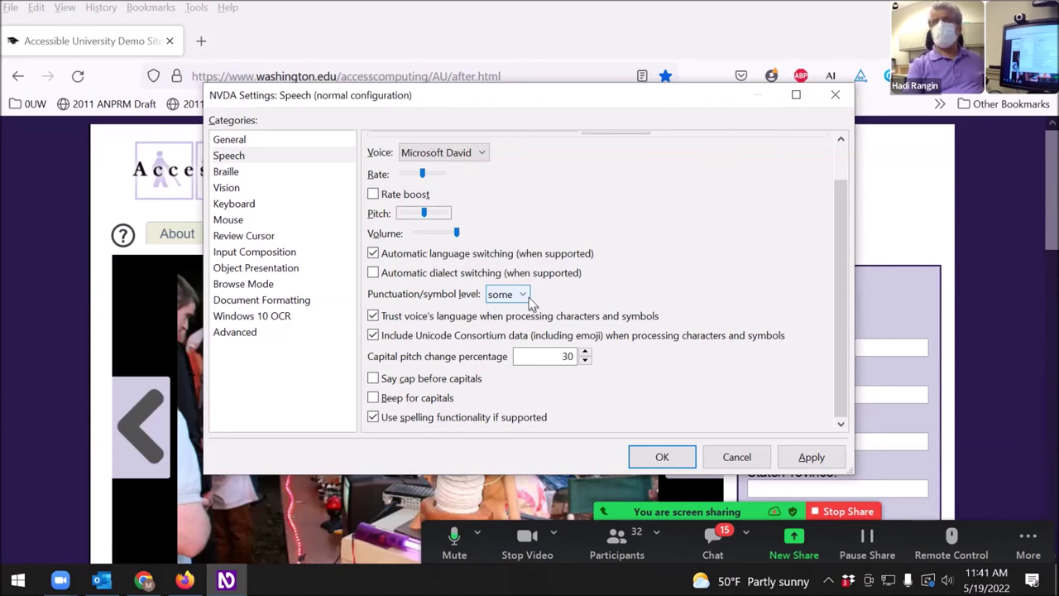
{"action": "key", "text": "Right"}
{"action": "key", "text": "Right"}
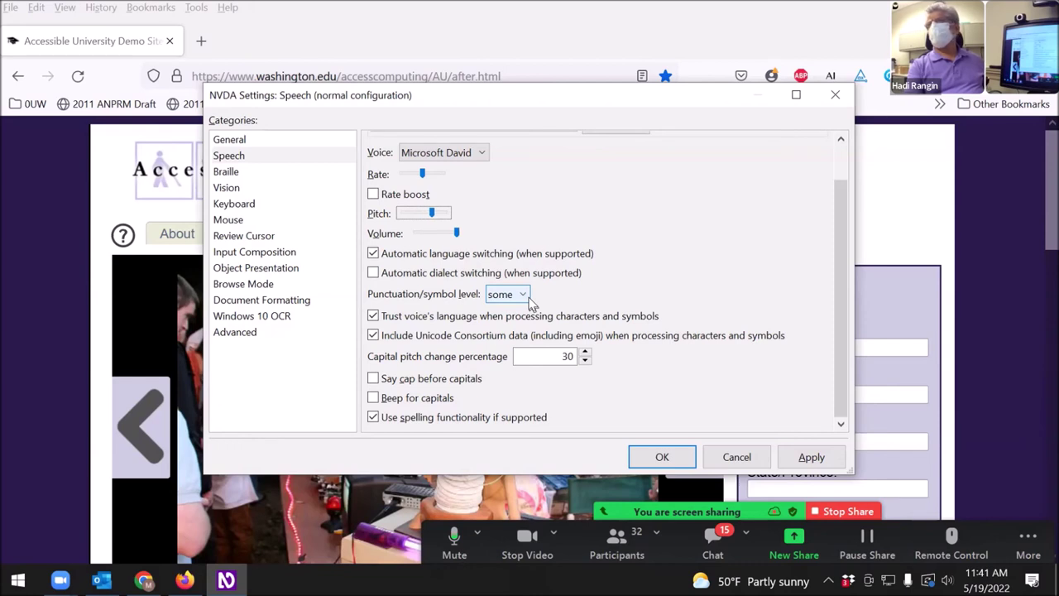
{"action": "key", "text": "Right"}
{"action": "key", "text": "Right"}
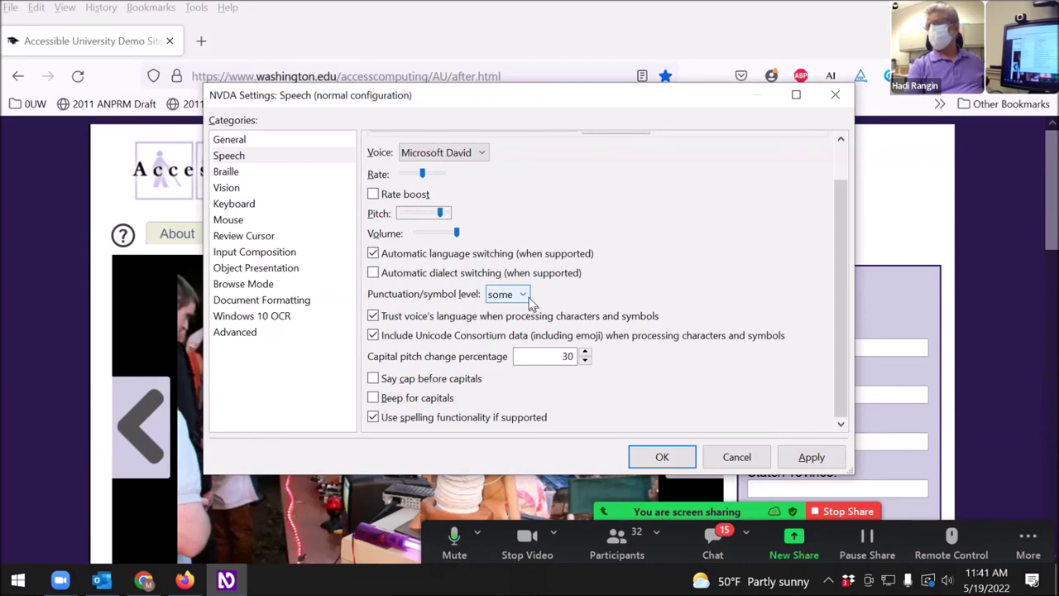
{"action": "key", "text": "Left"}
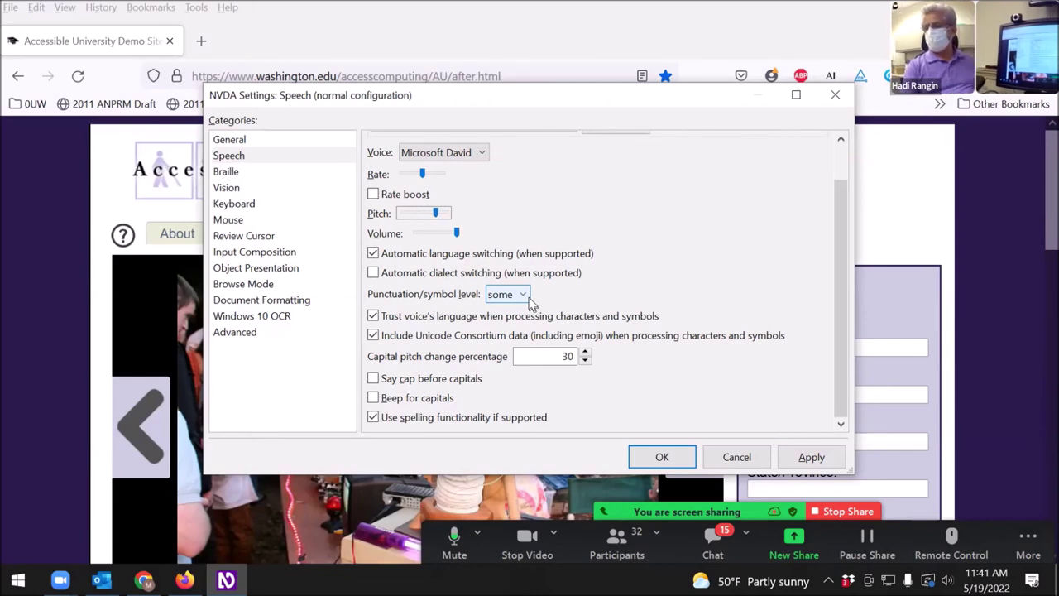
{"action": "key", "text": "Left"}
{"action": "key", "text": "Left"}
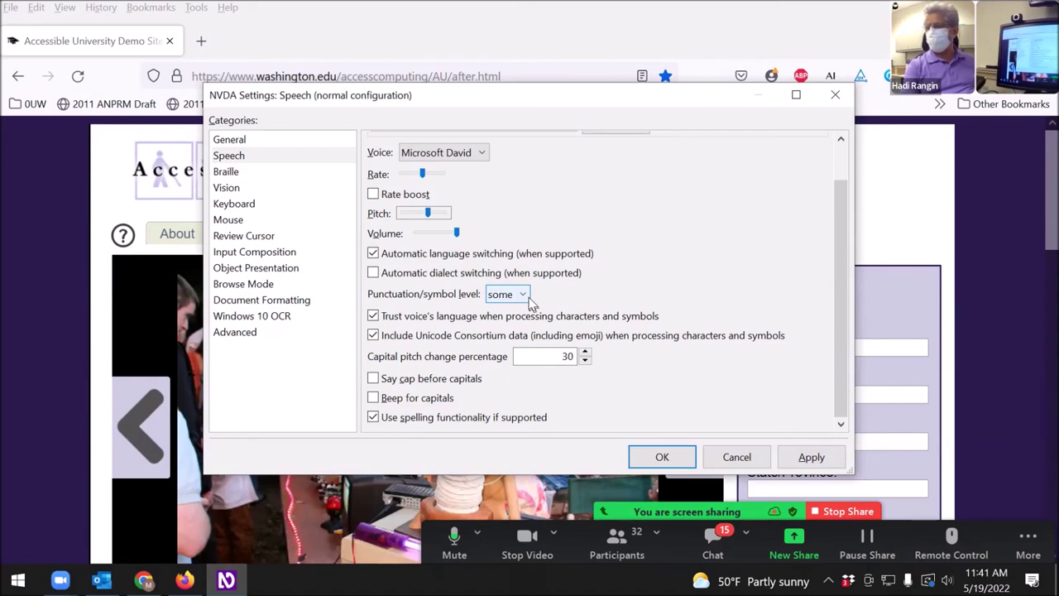
{"action": "key", "text": "Left"}
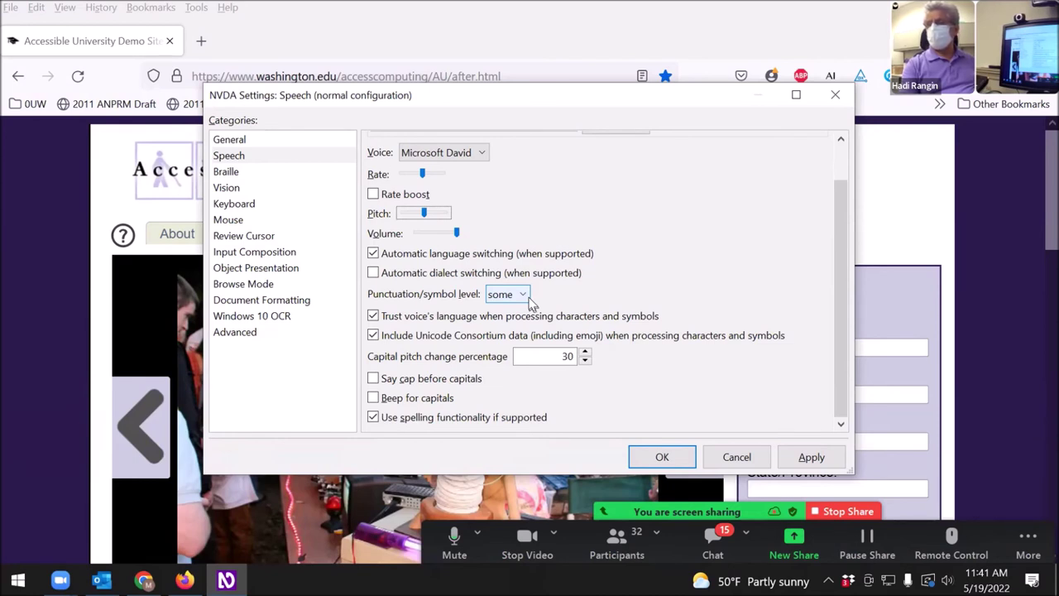
- Demonstrate the voice volume by lowering it a few increments and raising it back to its original maximum
{"action": "key", "text": "Tab"}
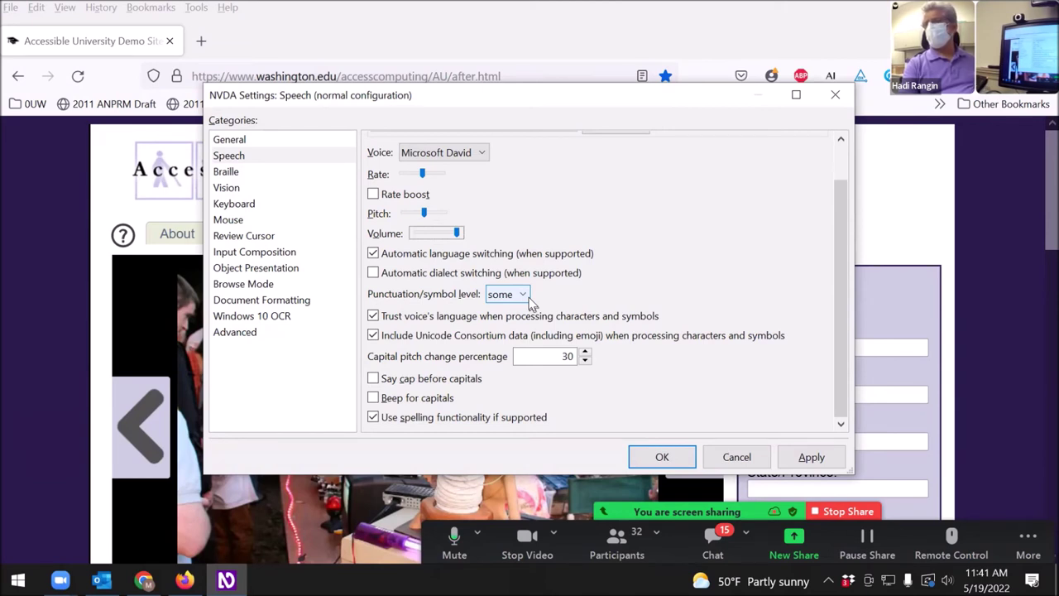
{"action": "key", "text": "Left"}
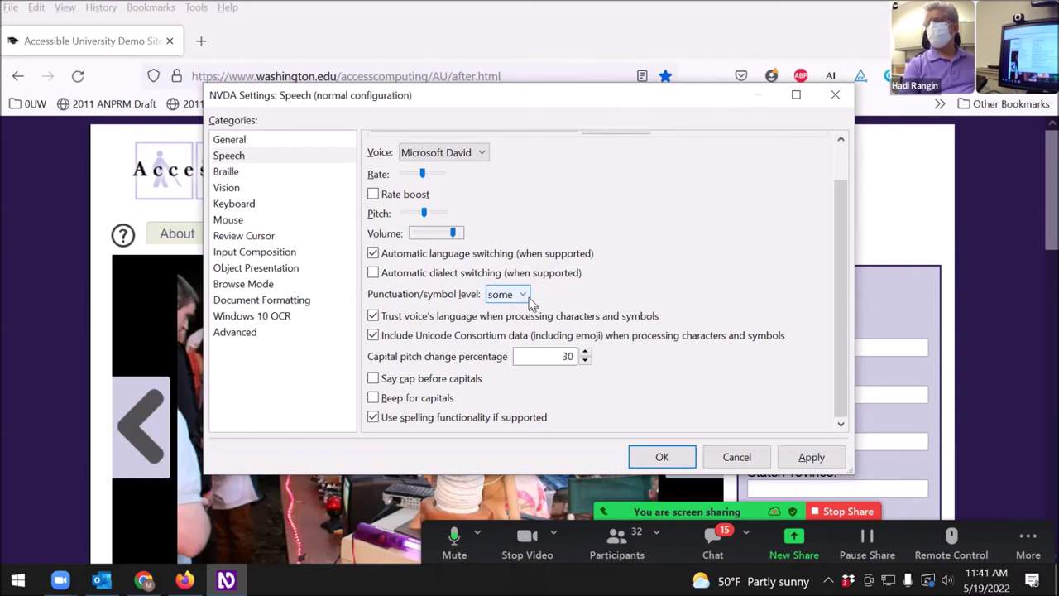
{"action": "key", "text": "Left"}
{"action": "key", "text": "Left"}
{"action": "key", "text": "Right"}
{"action": "key", "text": "Right"}
{"action": "key", "text": "Right"}
- Sample the all and none punctuation/symbol levels and set the level to most
{"action": "key", "text": "Tab"}
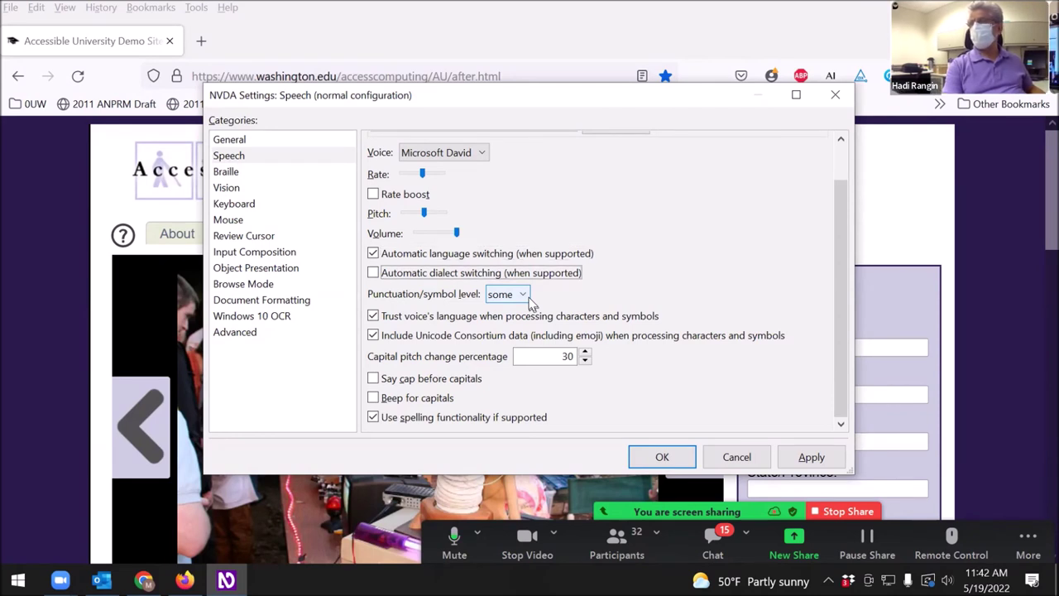
{"action": "key", "text": "Tab"}
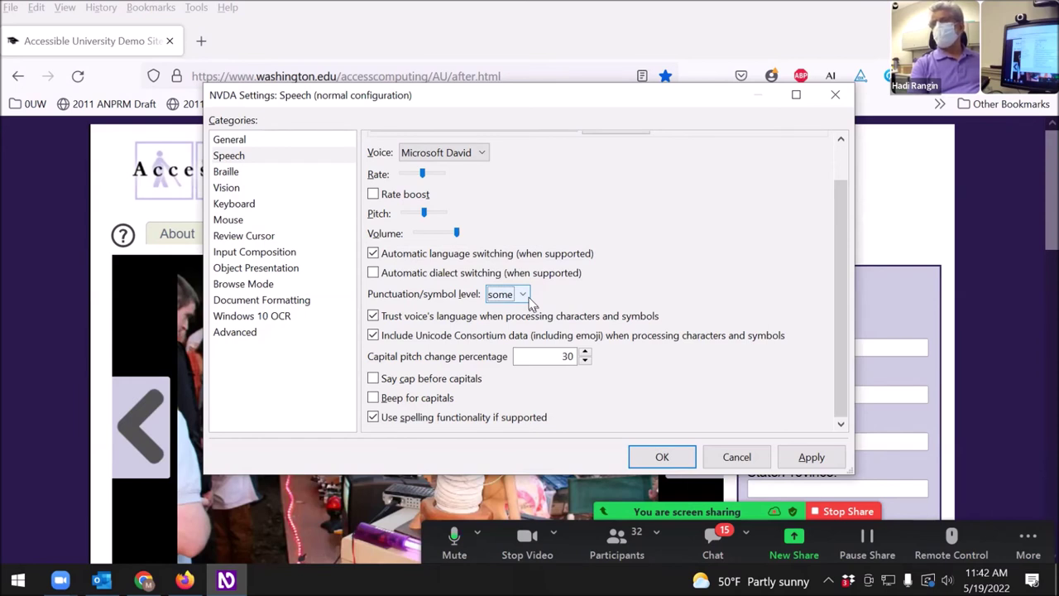
{"action": "key", "text": "Down"}
{"action": "key", "text": "Down"}
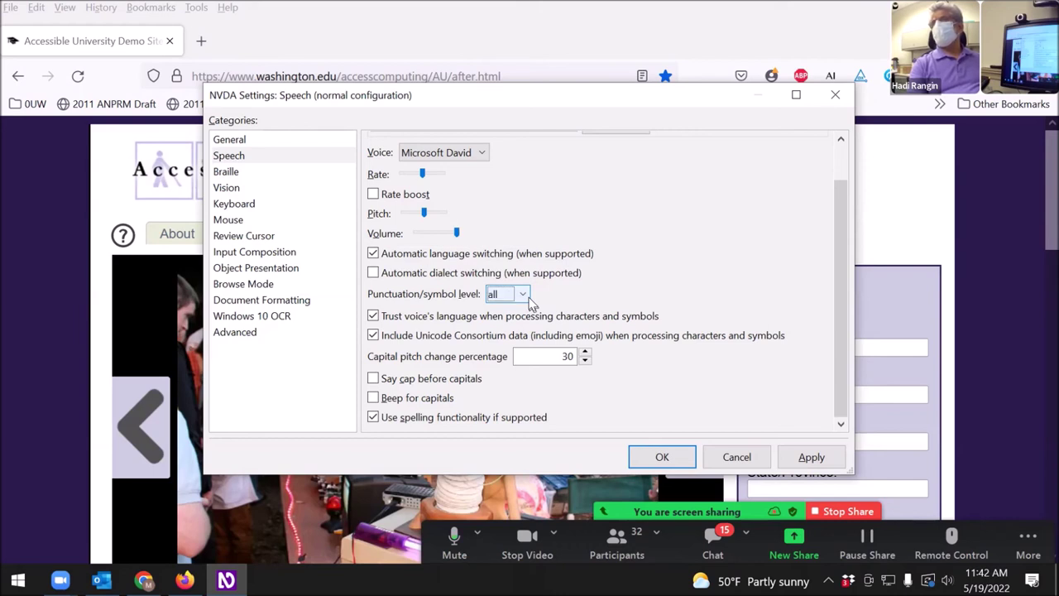
{"action": "key", "text": "Up"}
{"action": "key", "text": "Up"}
{"action": "key", "text": "Up"}
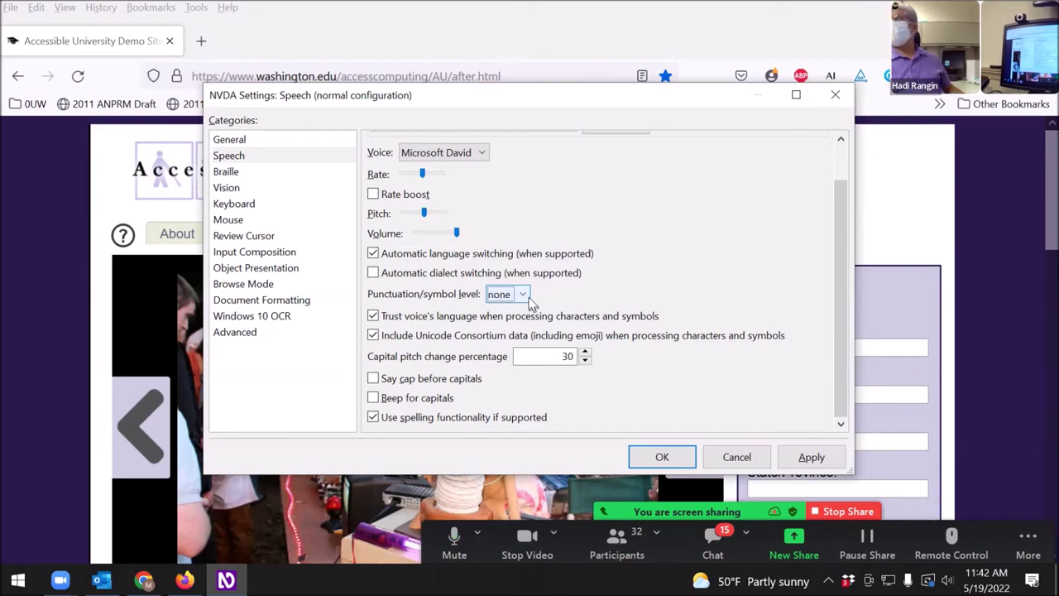
{"action": "key", "text": "Down"}
{"action": "key", "text": "Down"}
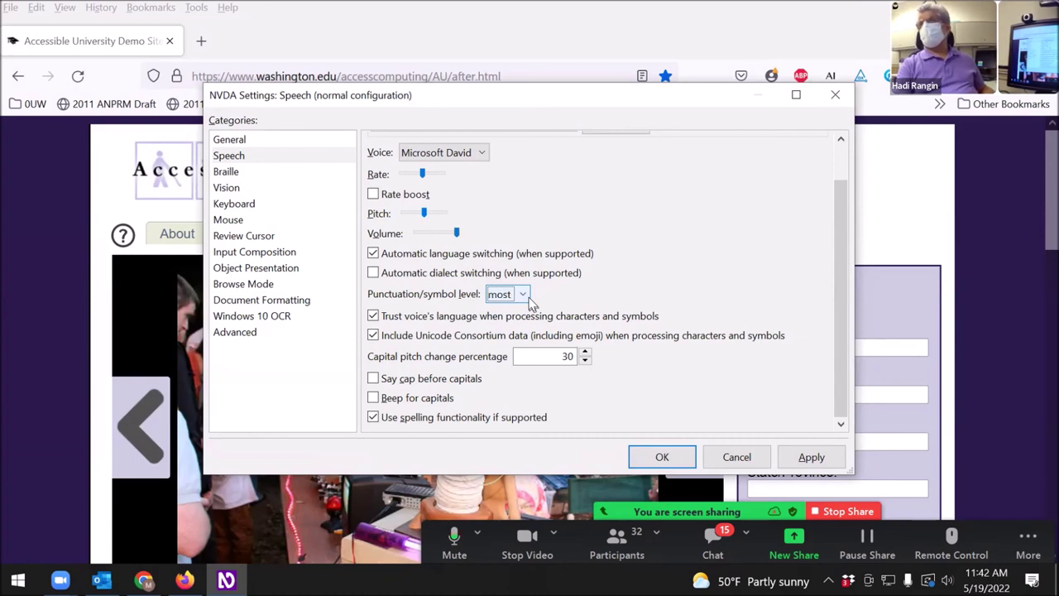
- Review the options for trusting the voice's language, including Unicode Consortium data and the capital pitch change percentage
{"action": "key", "text": "Tab"}
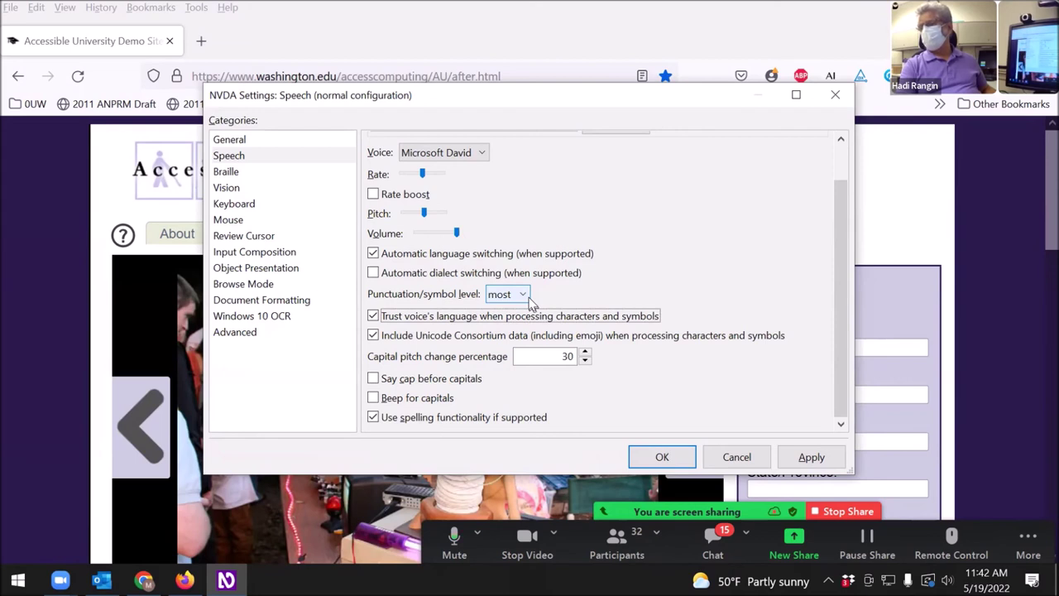
{"action": "key", "text": "Tab"}
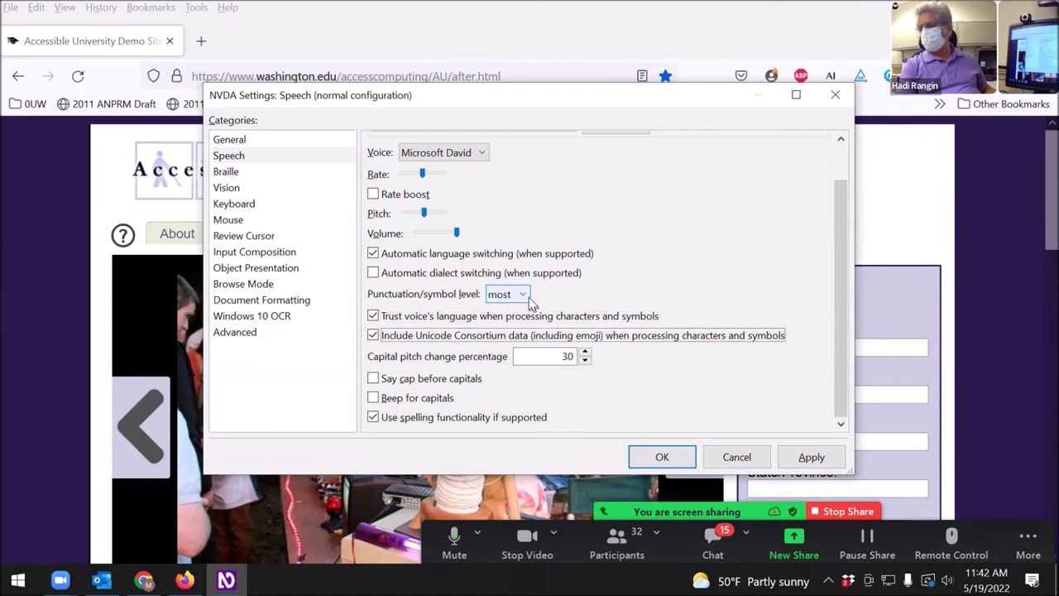
{"action": "key", "text": "Tab"}
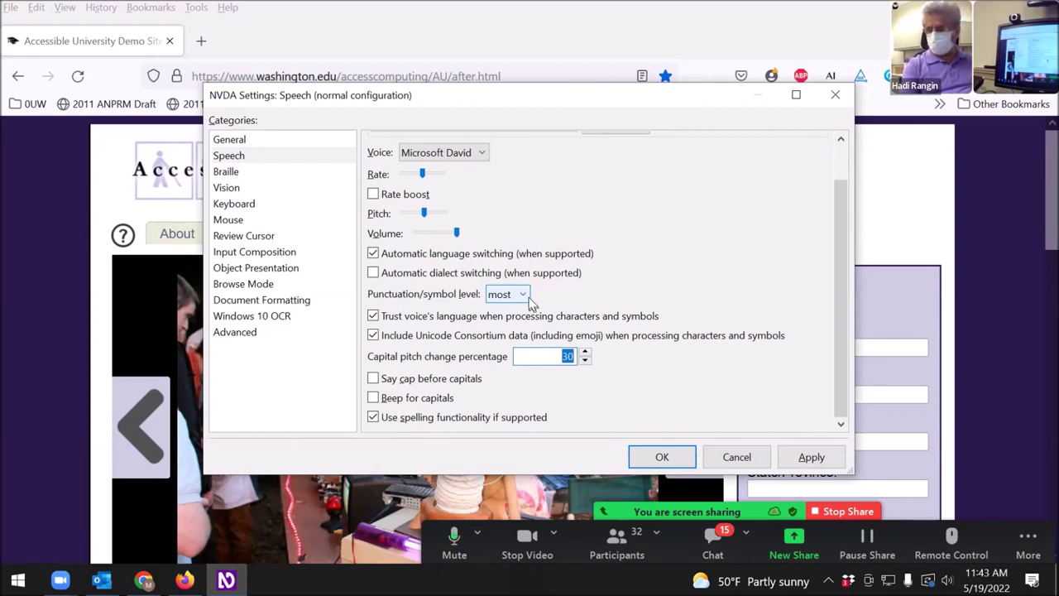
- Return from the speech options to the settings categories and view the Braille settings
{"action": "key", "text": "shift+Tab"}
{"action": "key", "text": "shift+Tab"}
{"action": "key", "text": "shift+Tab"}
{"action": "key", "text": "shift+Tab"}
{"action": "key", "text": "shift+Tab"}
{"action": "key", "text": "shift+Tab"}
{"action": "key", "text": "shift+Tab"}
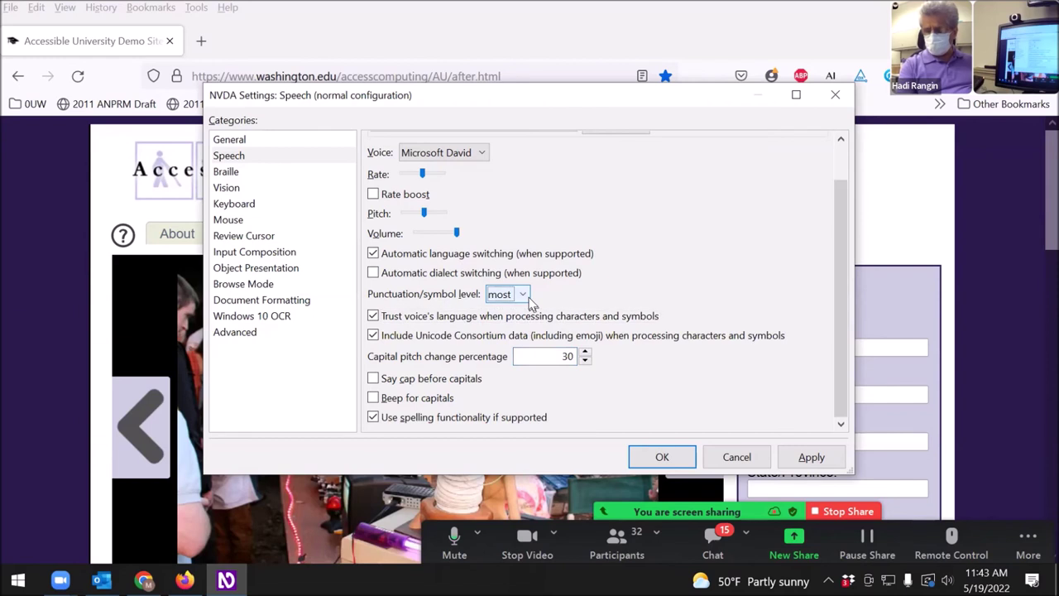
{"action": "key", "text": "shift+Tab"}
{"action": "key", "text": "shift+Tab"}
{"action": "key", "text": "shift+Tab"}
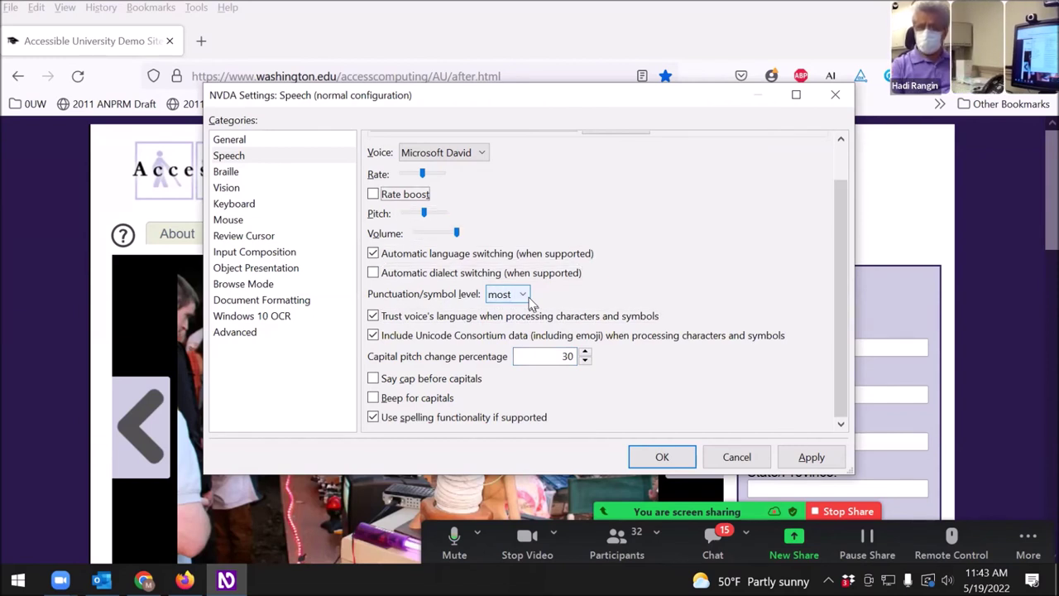
{"action": "key", "text": "shift+Tab"}
{"action": "key", "text": "shift+Tab"}
{"action": "key", "text": "shift+Tab"}
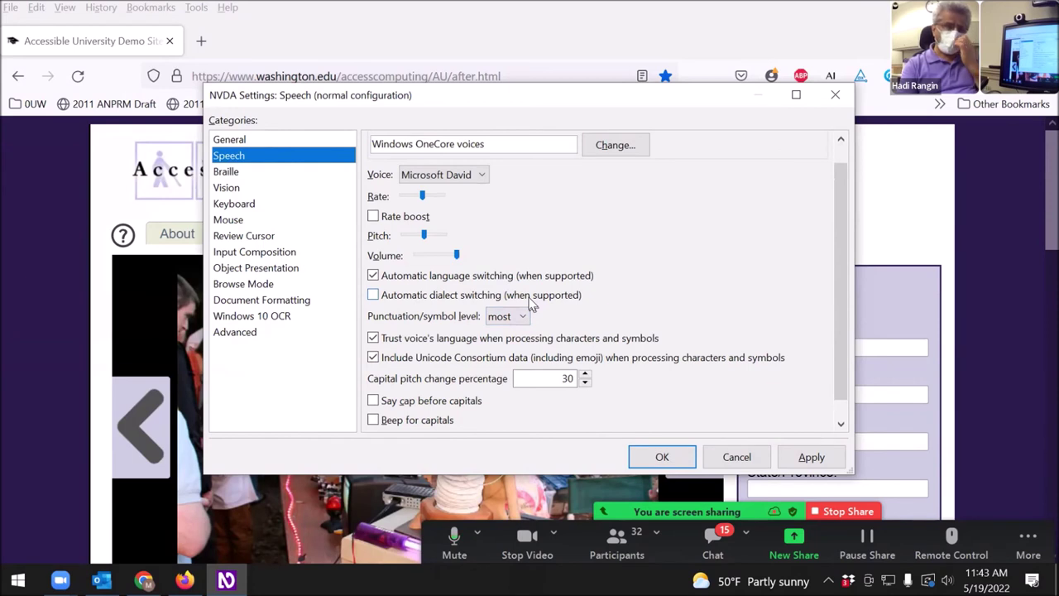
{"action": "key", "text": "Down"}
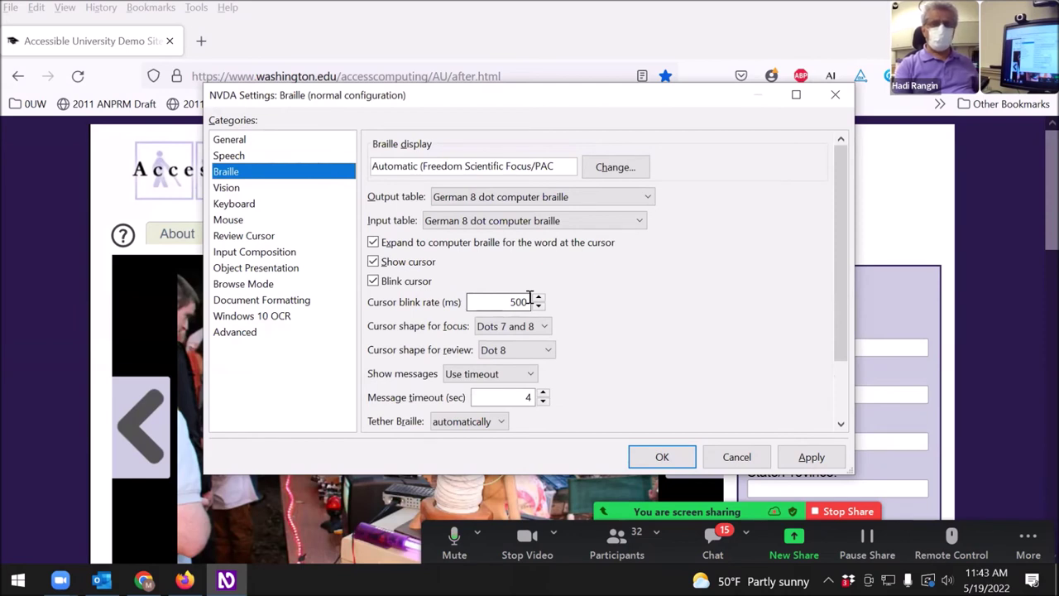
- Go through the Visual Highlight options in the Vision category as far as Highlight browse mode cursor
{"action": "key", "text": "Down"}
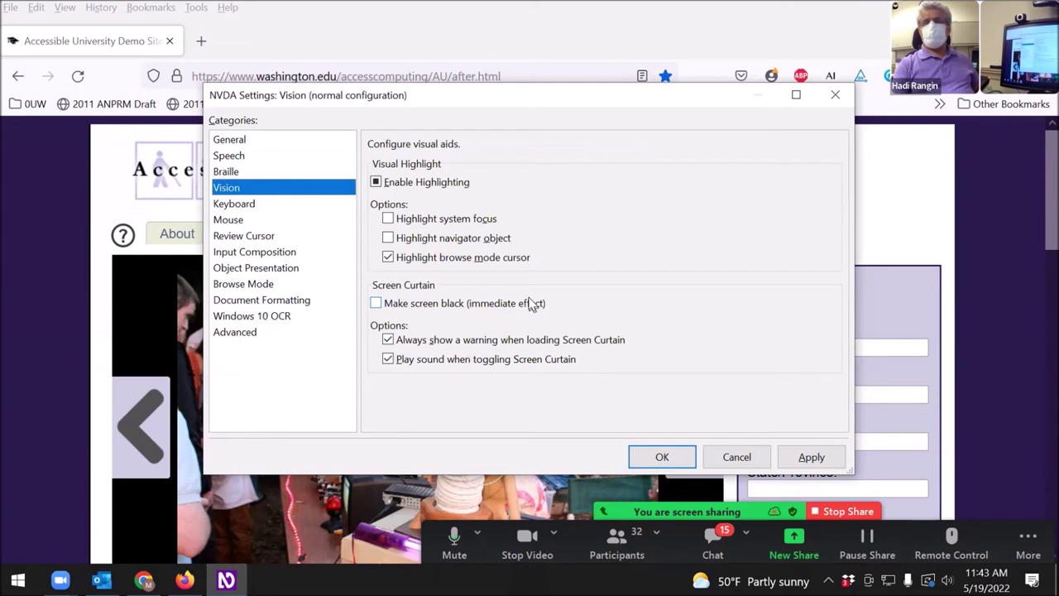
{"action": "key", "text": "Tab"}
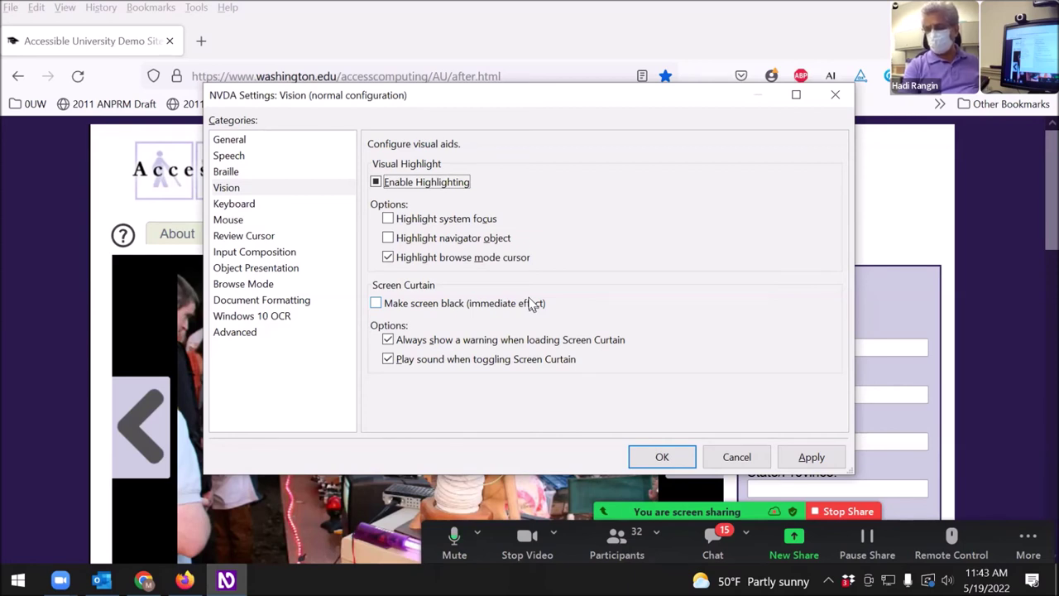
{"action": "key", "text": "Tab"}
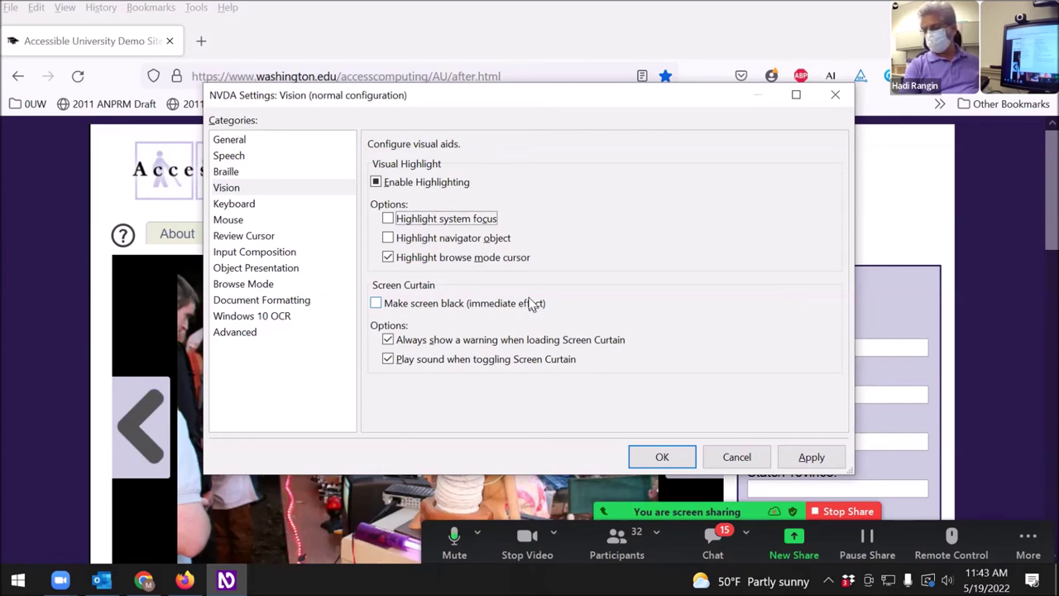
{"action": "key", "text": "Tab"}
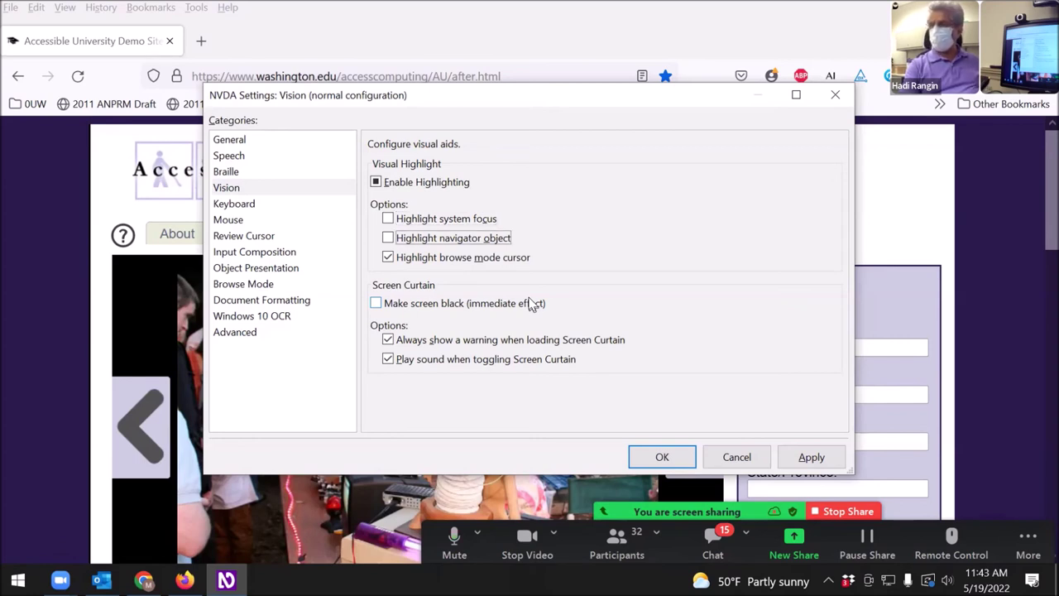
{"action": "key", "text": "Tab"}
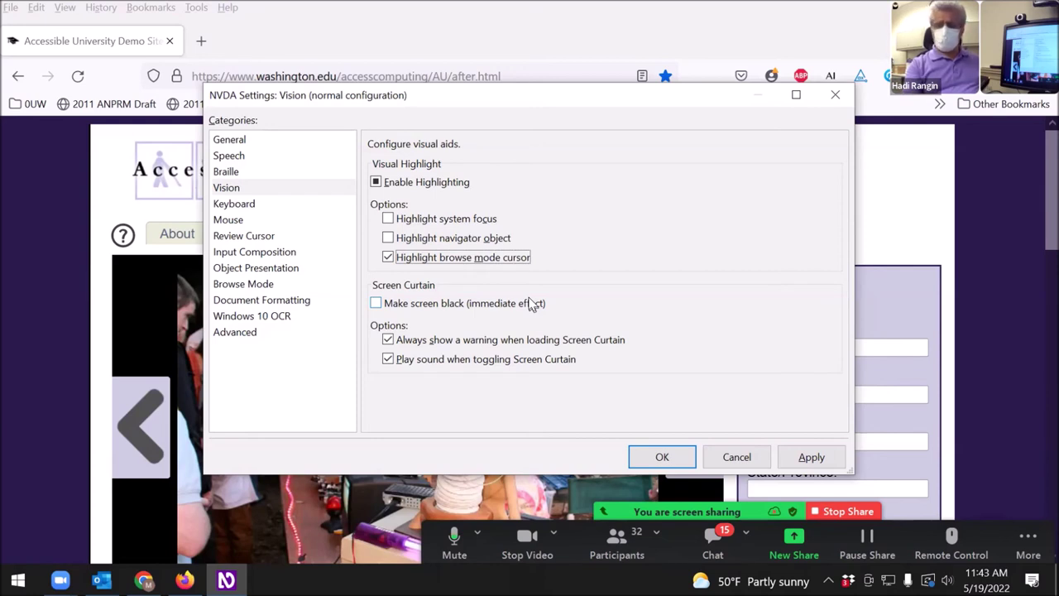
- Leave the Vision options and set the keyboard layout to desktop in the Keyboard category
{"action": "key", "text": "shift+Tab"}
{"action": "key", "text": "shift+Tab"}
{"action": "key", "text": "shift+Tab"}
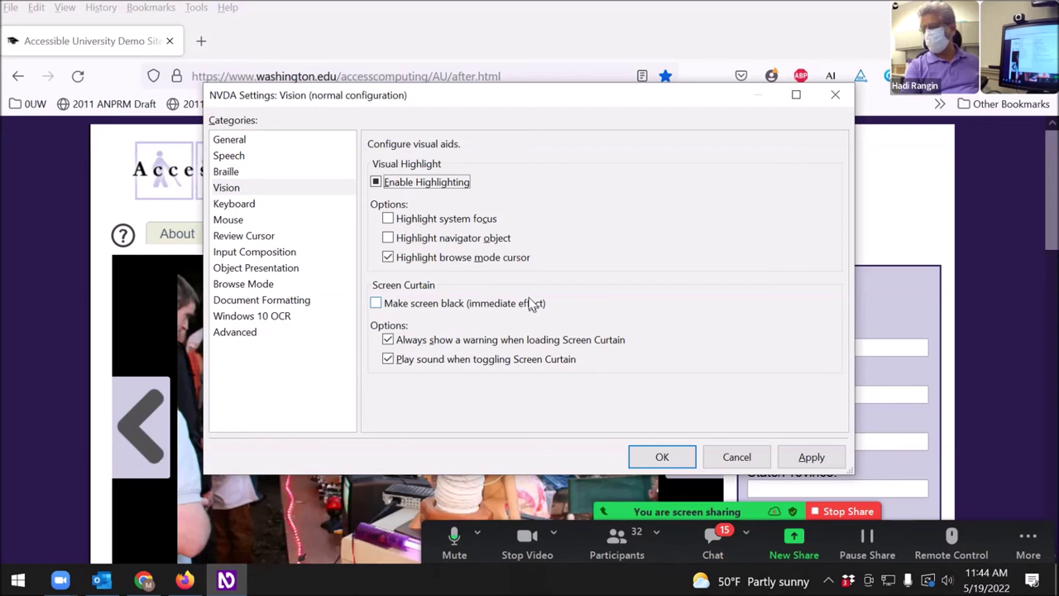
{"action": "key", "text": "shift+Tab"}
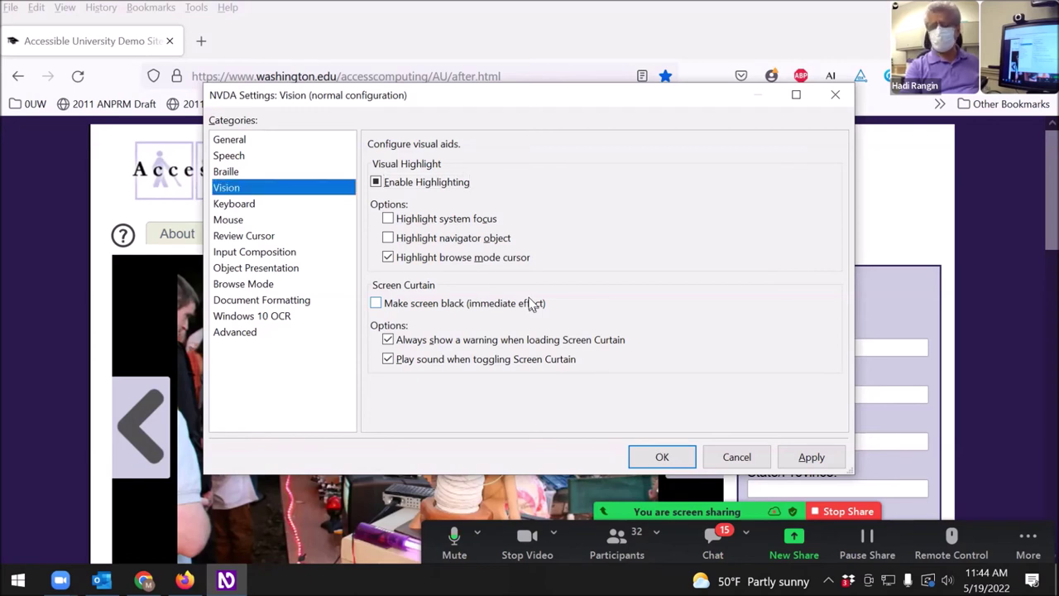
{"action": "key", "text": "Down"}
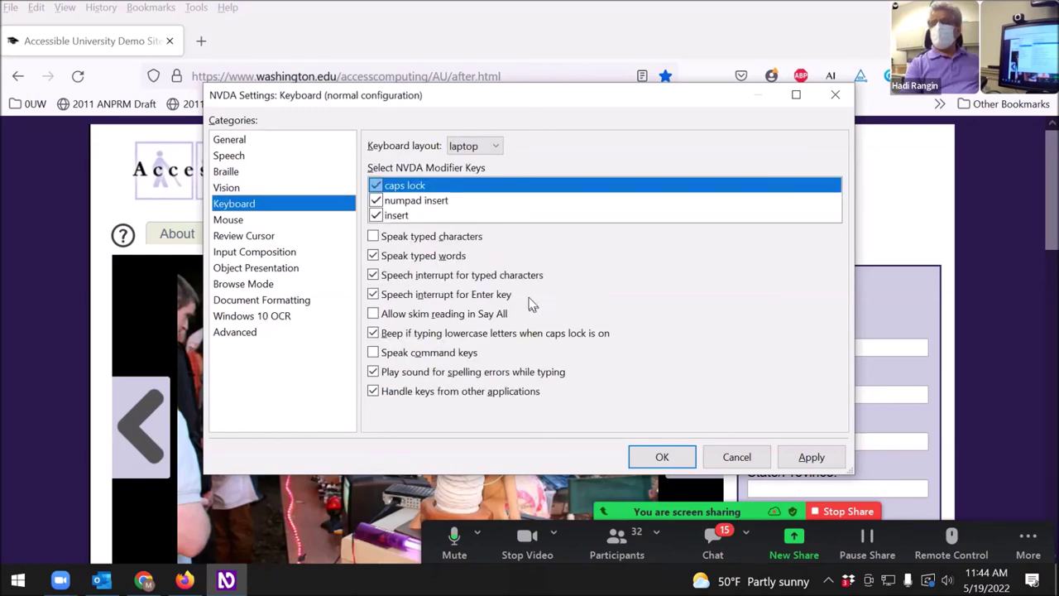
{"action": "key", "text": "Tab"}
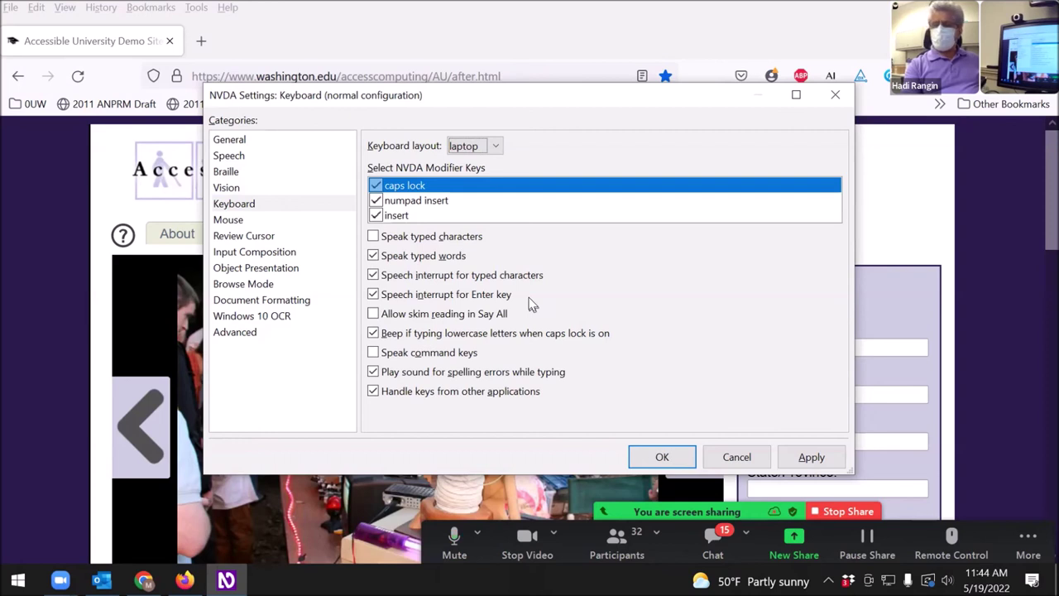
{"action": "key", "text": "Up"}
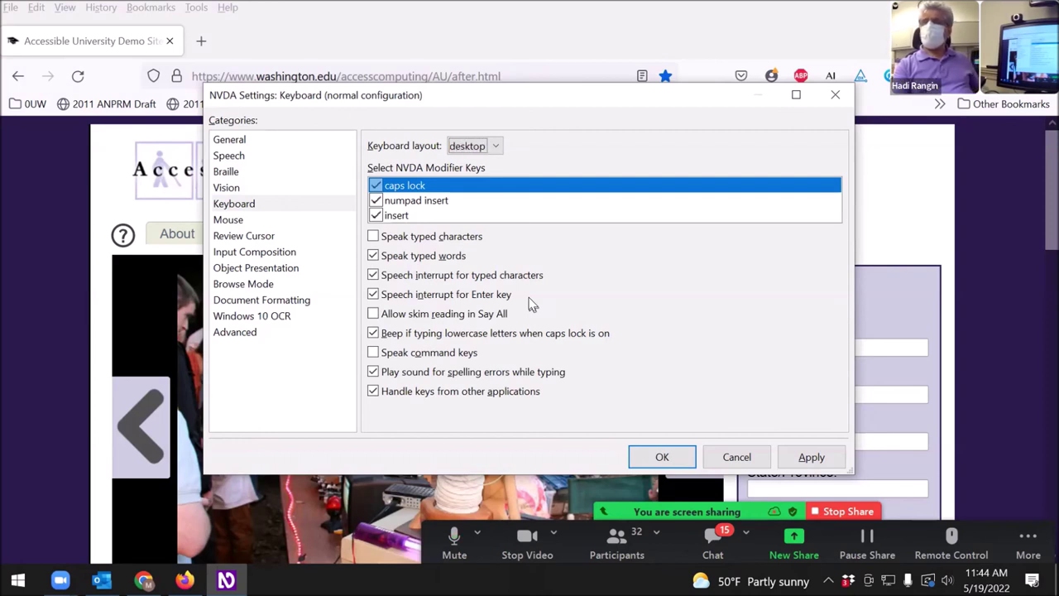
{"action": "key", "text": "Tab"}
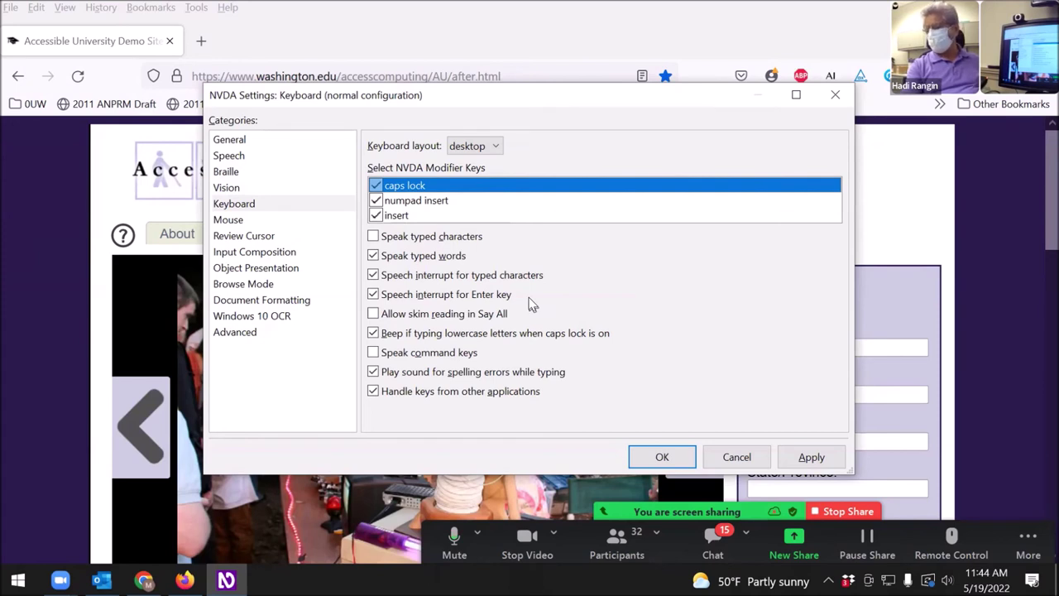
- Return to the settings categories and look over the Mouse and Review Cursor settings
{"action": "key", "text": "shift+Tab"}
{"action": "key", "text": "shift+Tab"}
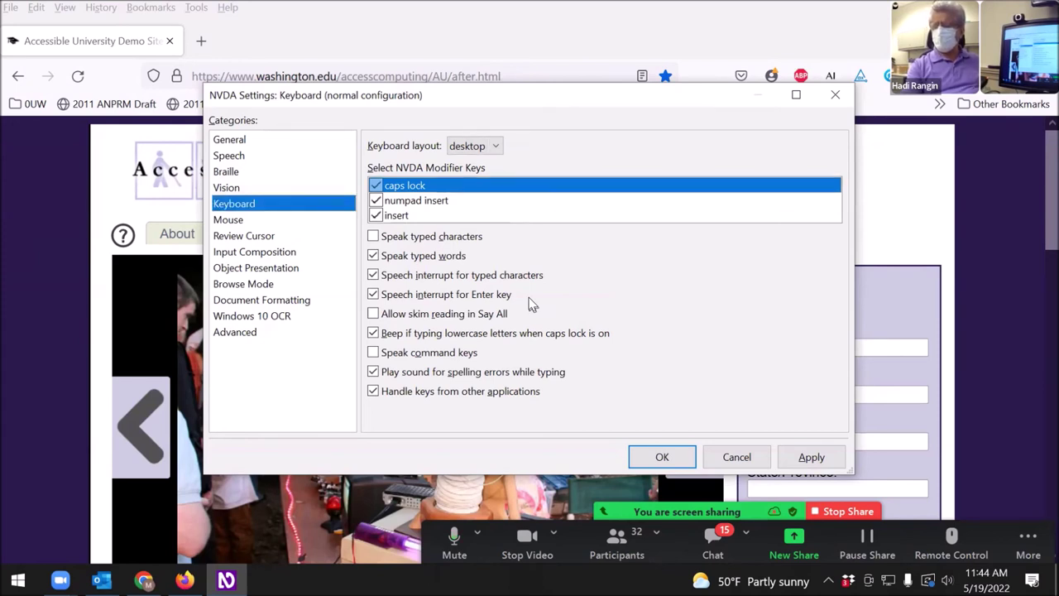
{"action": "key", "text": "Down"}
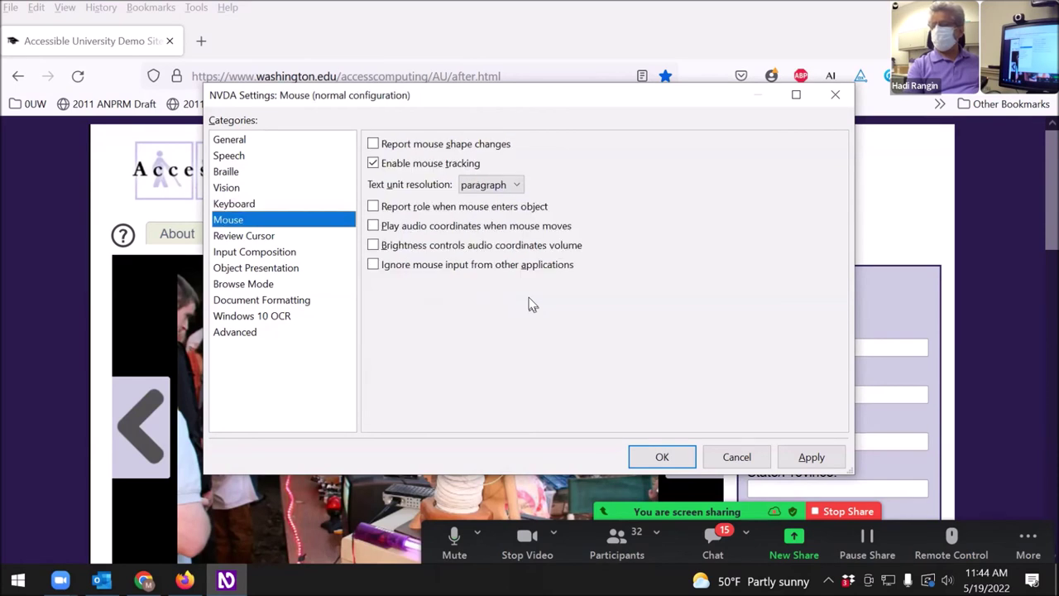
{"action": "key", "text": "Down"}
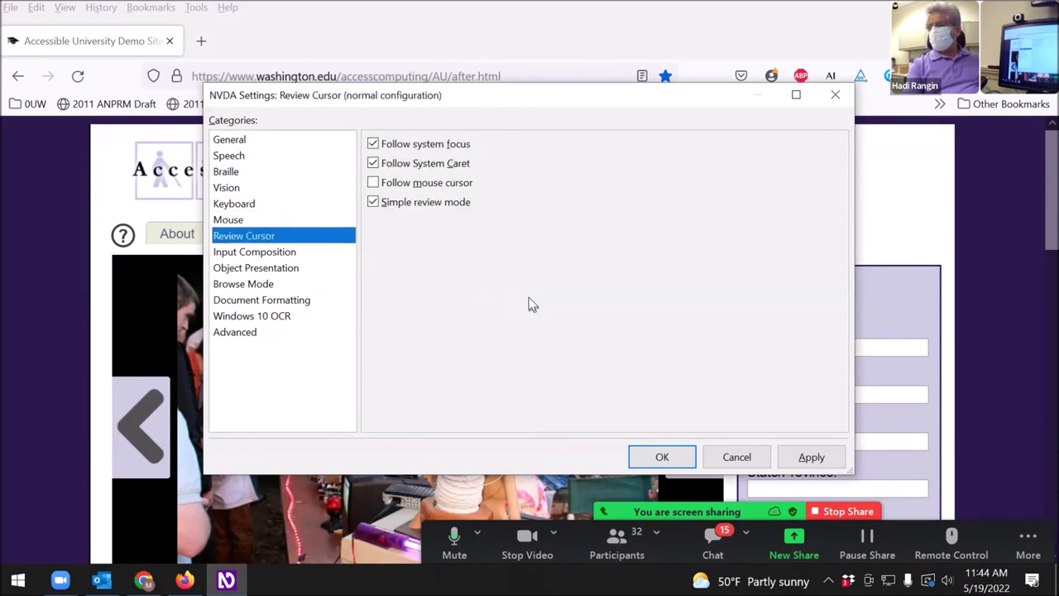
{"action": "key", "text": "Down"}
{"action": "key", "text": "Up"}
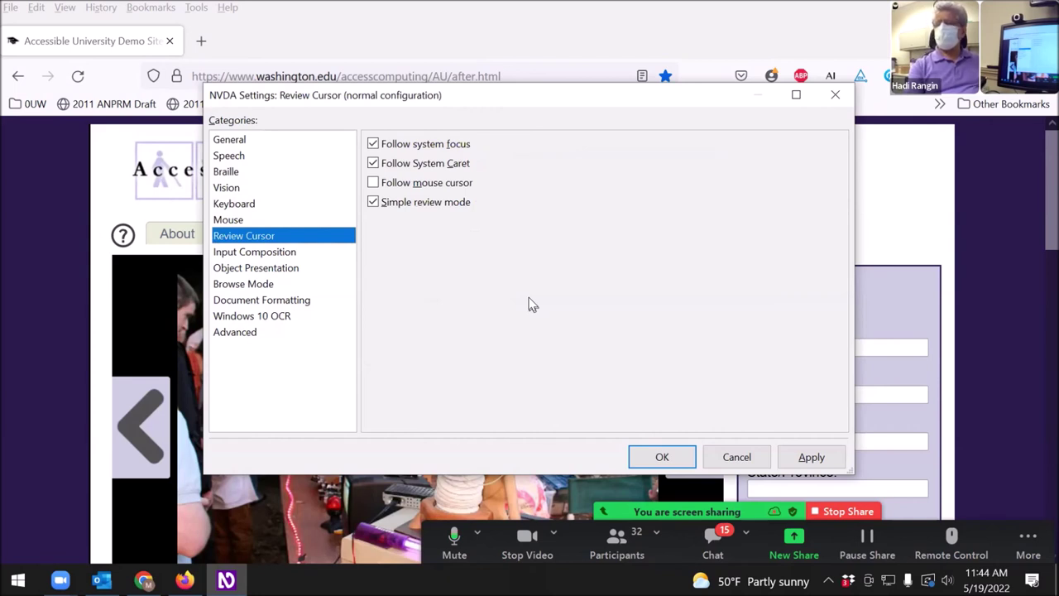
- Close the NVDA Settings dialog and return to the Accessible University page
{"action": "key", "text": "shift+Tab"}
{"action": "key", "text": "shift+Tab"}
{"action": "key", "text": "Return"}
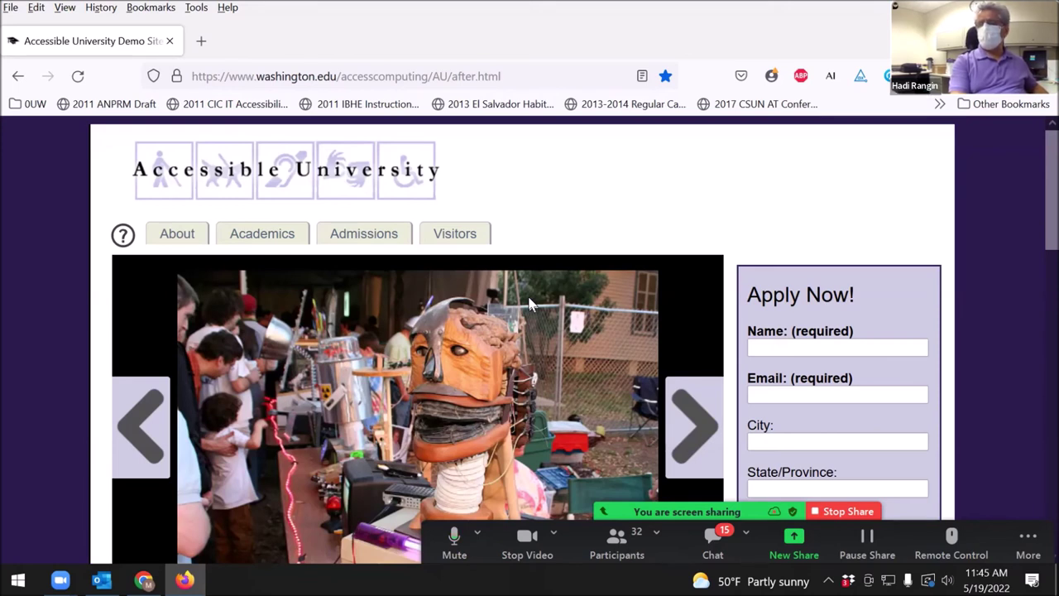
- Open NVDA's Speech Viewer and move its window off the page's logo to just above the Apply Now form
{"action": "key", "text": "insert+n"}
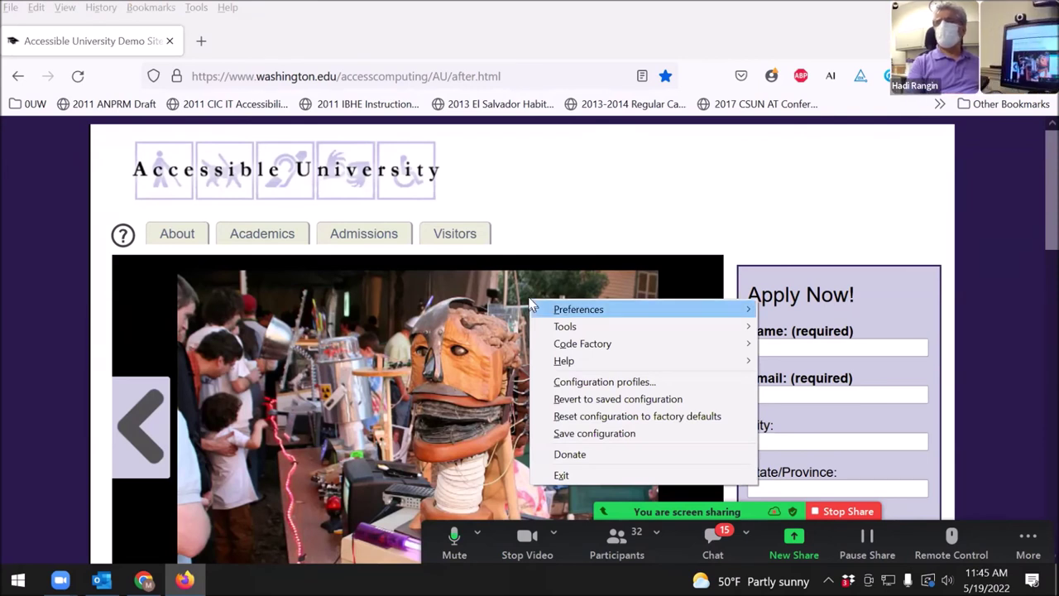
{"action": "key", "text": "Down"}
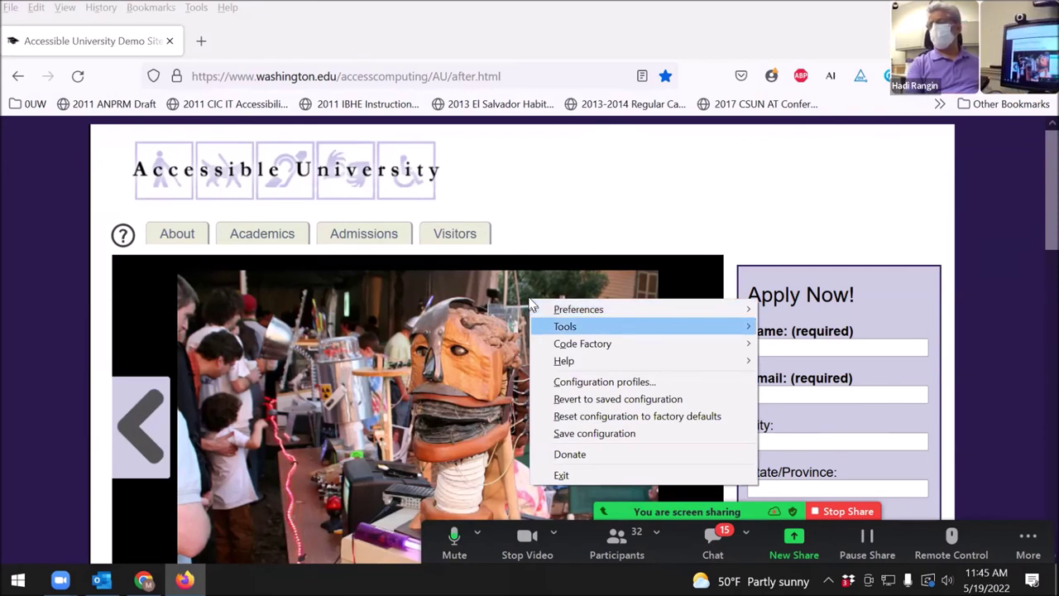
{"action": "key", "text": "Right"}
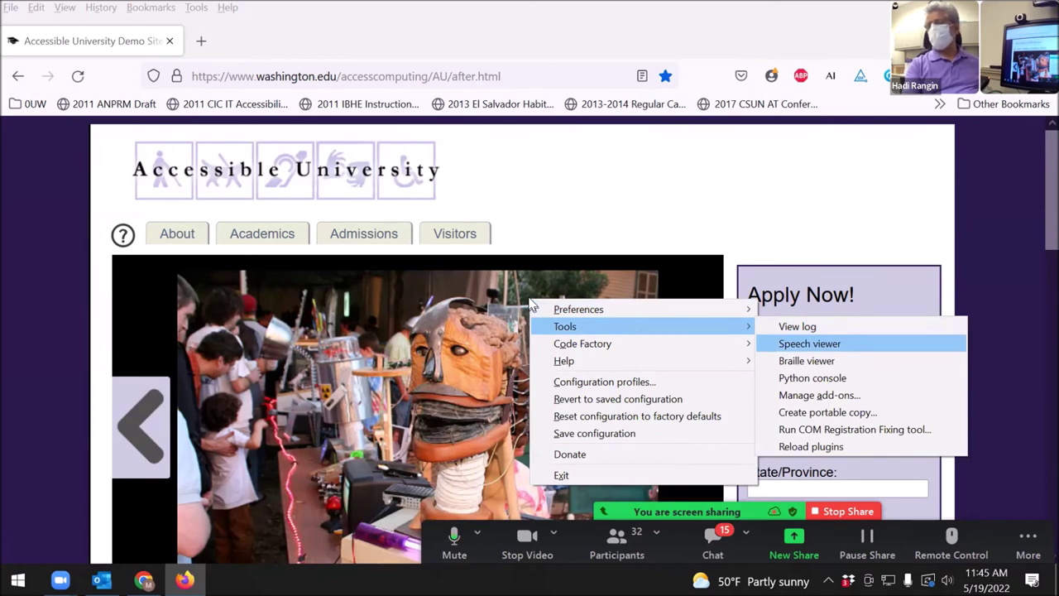
{"action": "key", "text": "Return"}
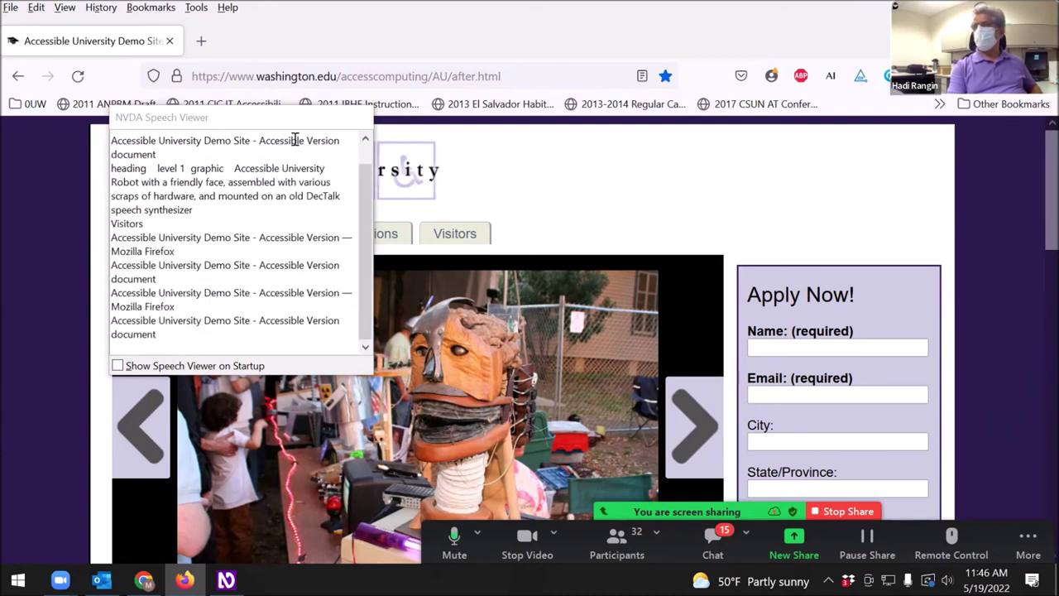
{"action": "left_click", "coordinate": [321, 122]}
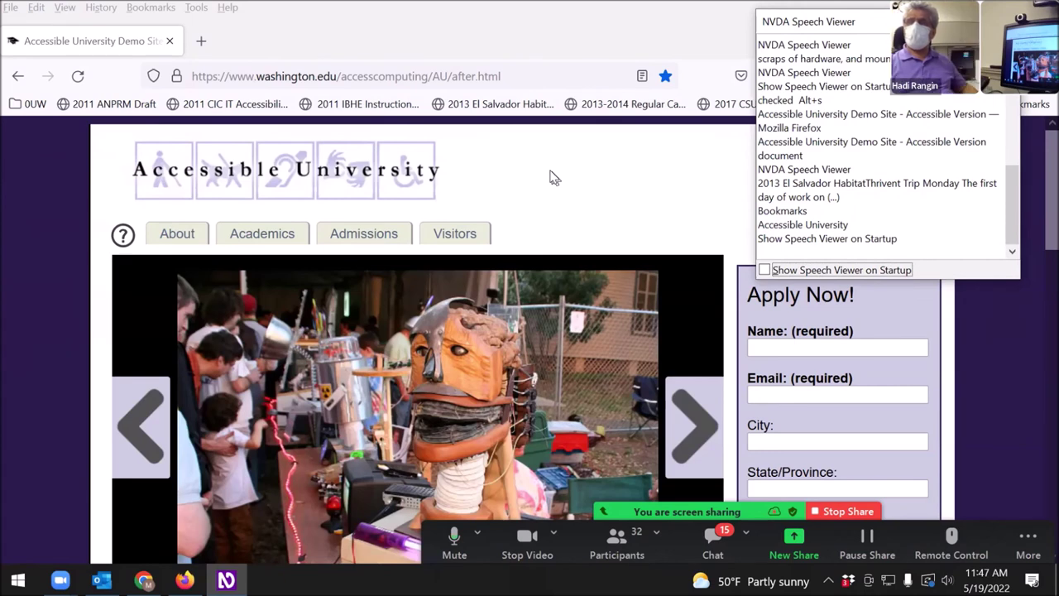
- Switch back and forth between the Speech Viewer and the Accessible University page in Firefox, ending on the page
{"action": "key", "text": "alt+Tab"}
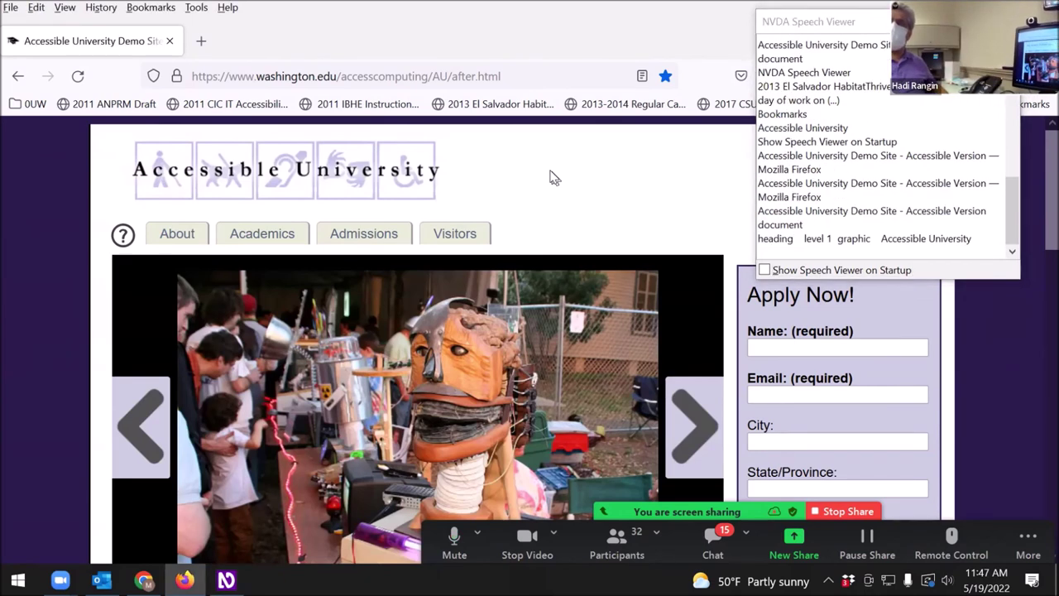
{"action": "key", "text": "alt+Tab"}
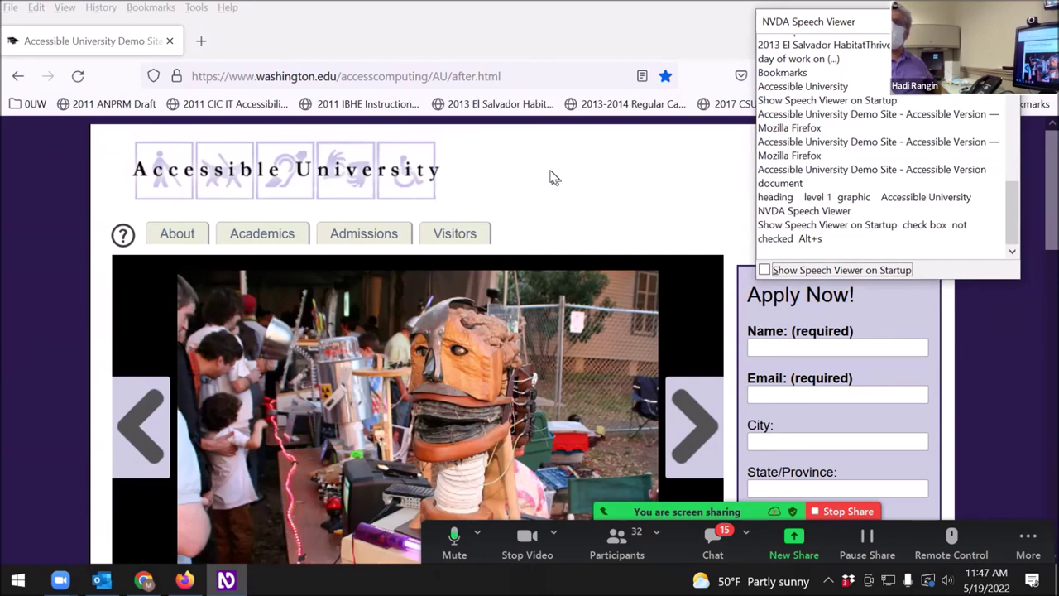
{"action": "key", "text": "alt+Tab"}
{"action": "key", "text": "alt+Tab"}
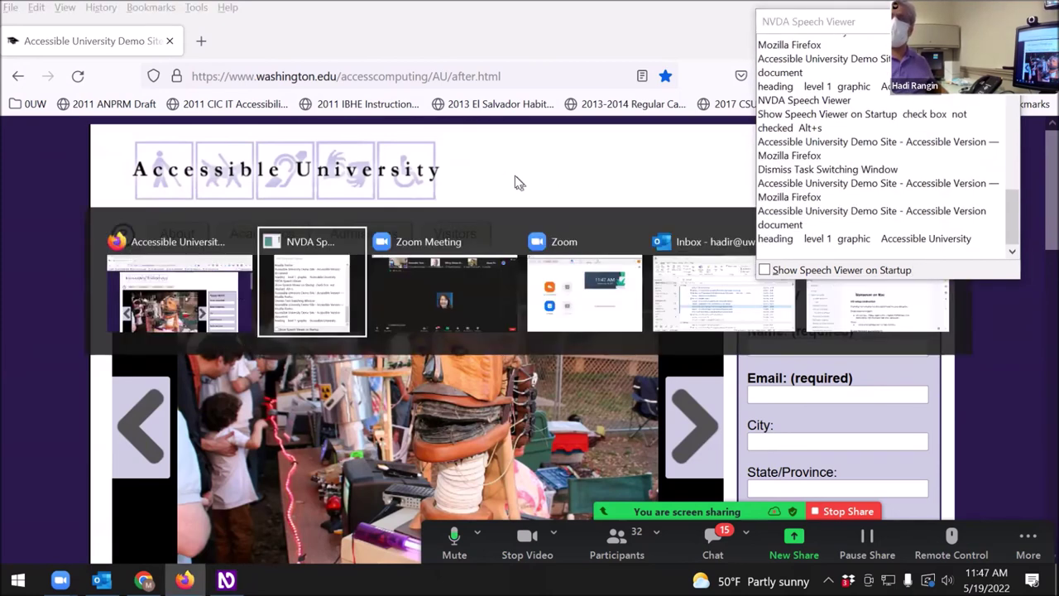
{"action": "key", "text": "alt+Tab"}
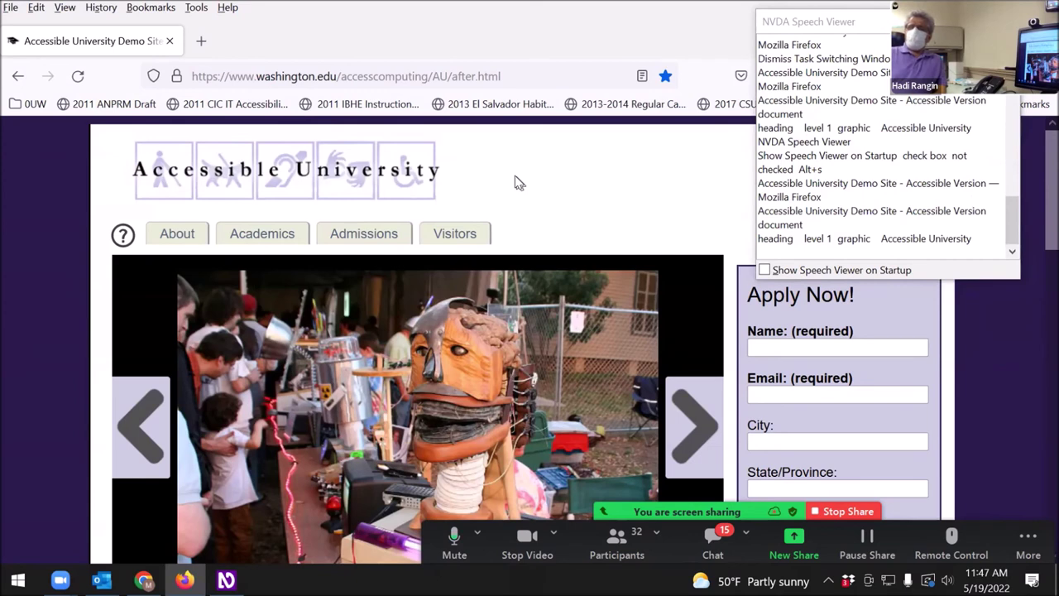
- Move the focus through the page's About, Academics and Admissions navigation links
{"action": "key", "text": "Tab"}
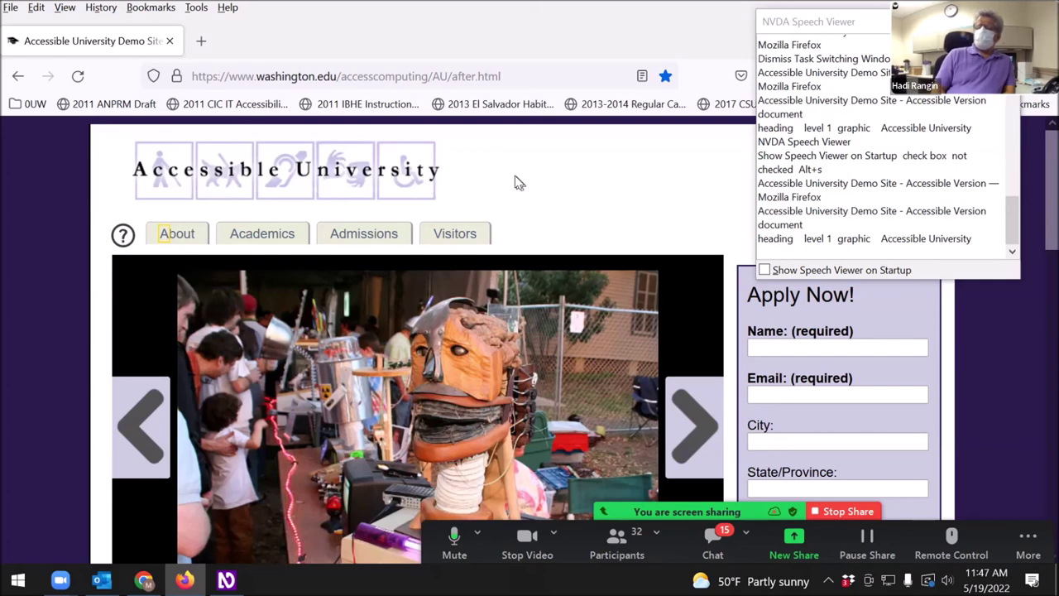
{"action": "key", "text": "Tab"}
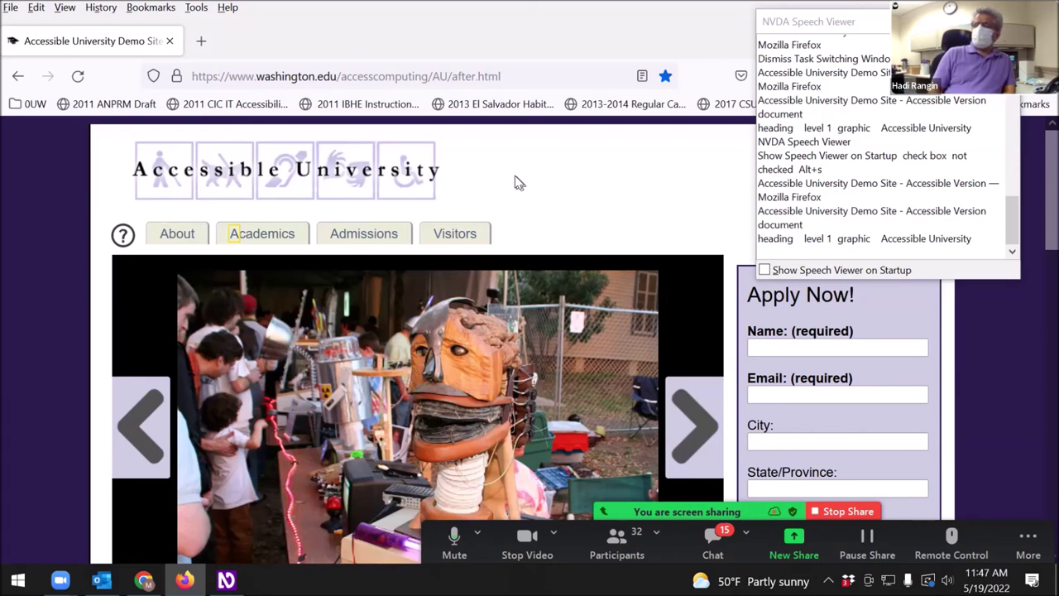
{"action": "key", "text": "Tab"}
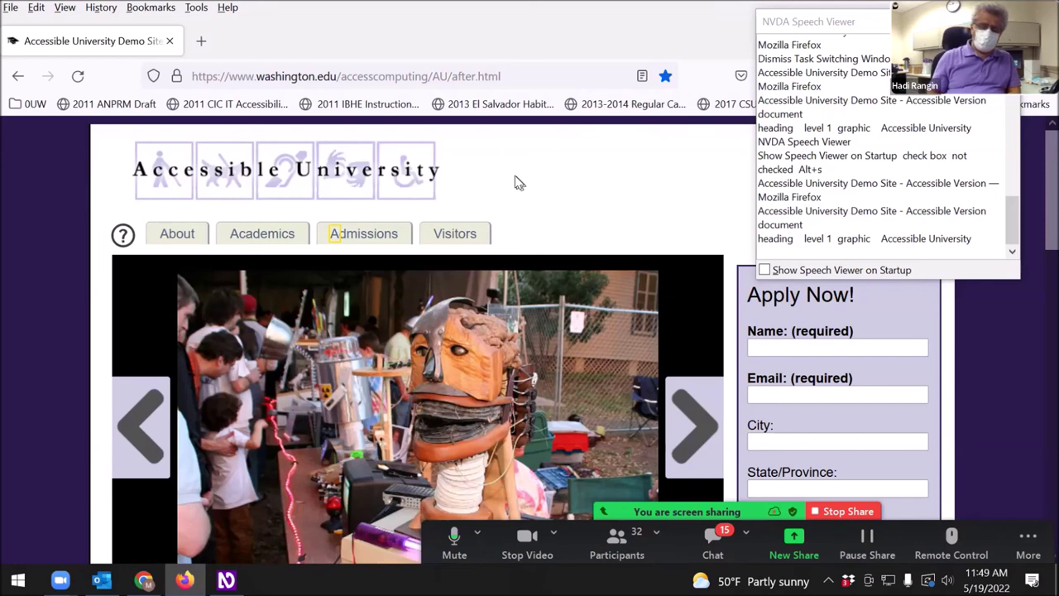
- Move the focus back to the page's About menu item and open NVDA's Elements List
{"action": "key", "text": "shift+Tab"}
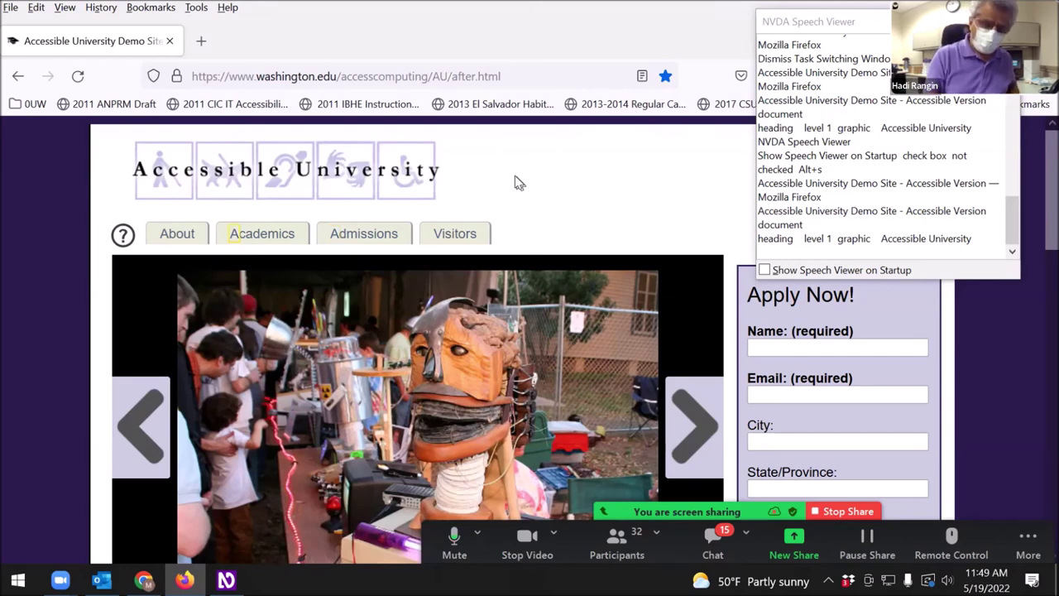
{"action": "key", "text": "shift+Tab"}
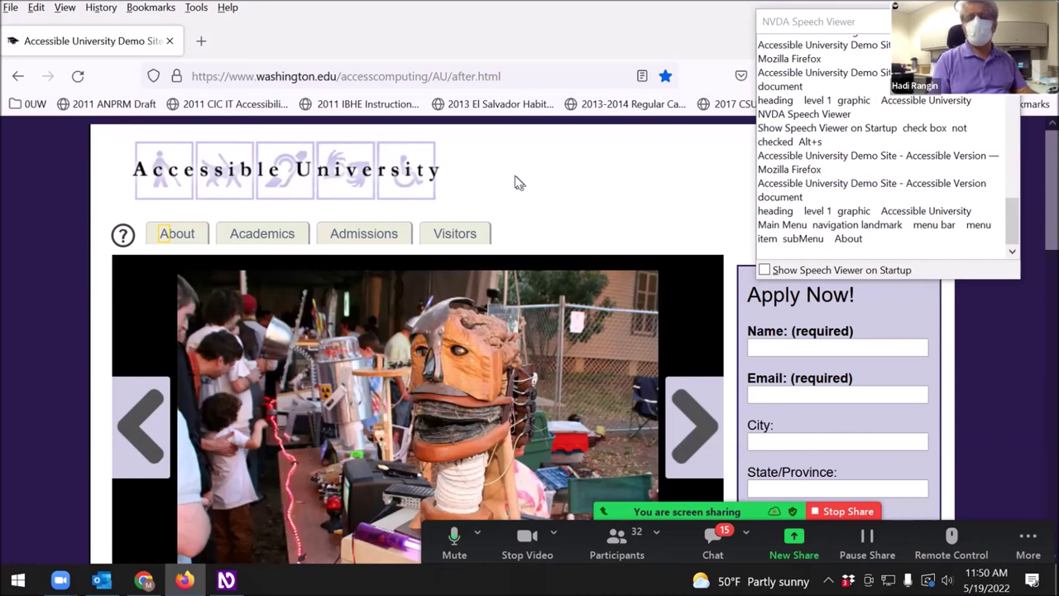
{"action": "key", "text": "Insert+F7"}
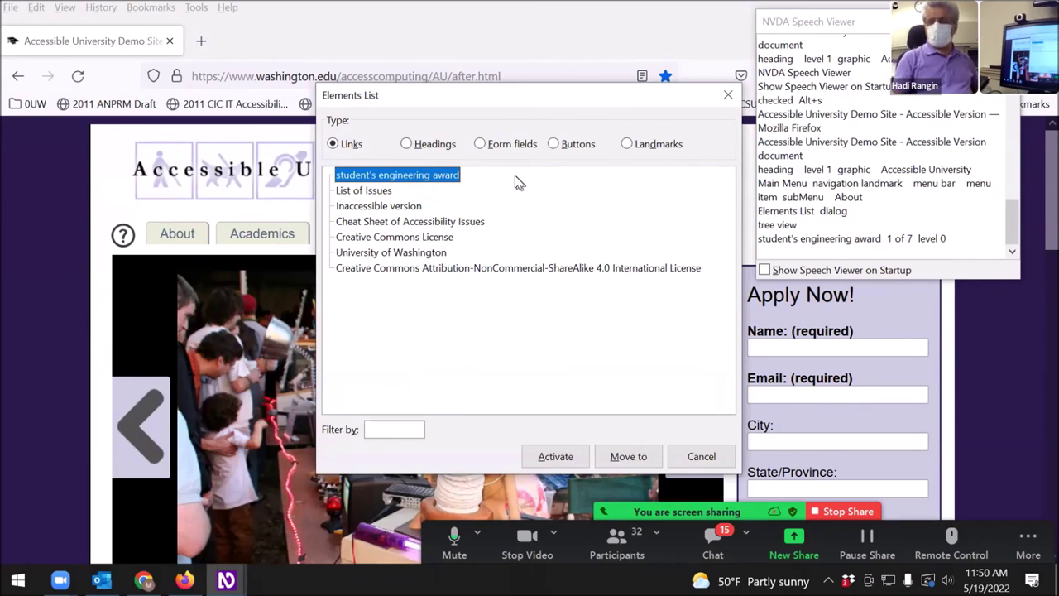
{"action": "key", "text": "Escape"}
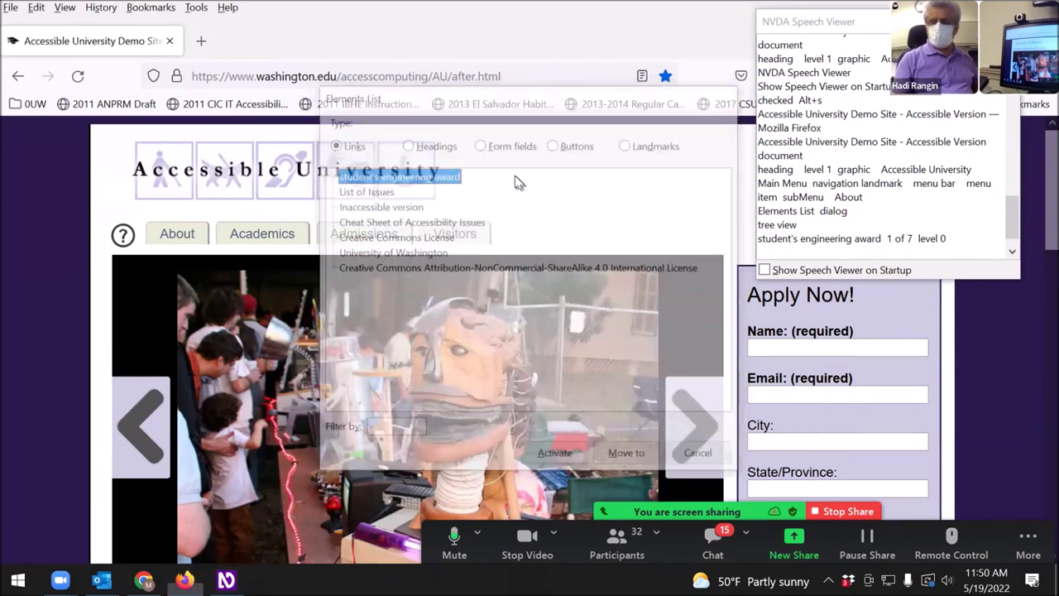
{"action": "key", "text": "Insert+F7"}
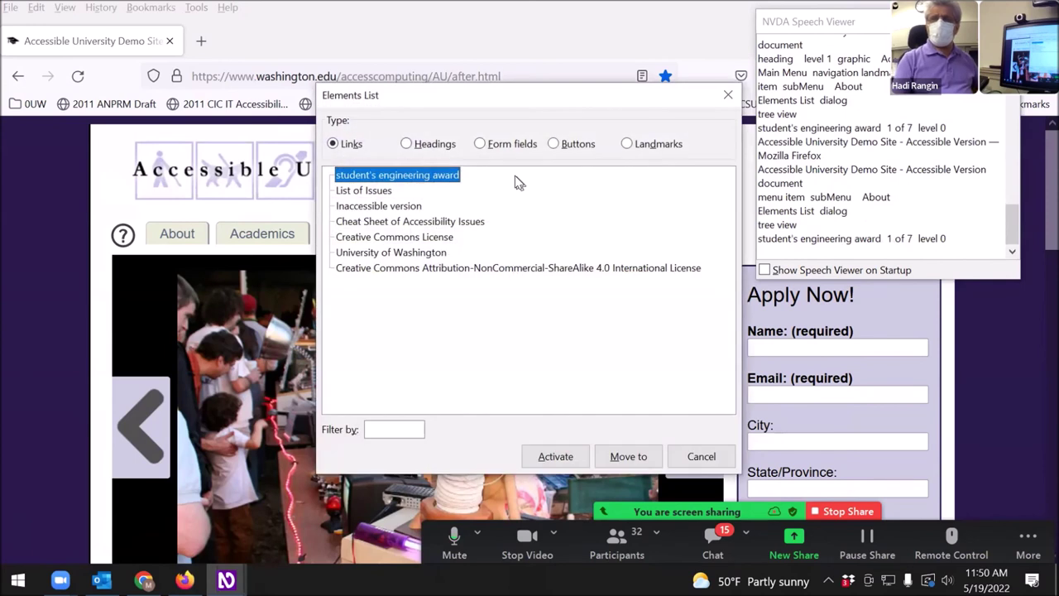
- Switch the Elements List type through Headings, Form fields and Buttons, ending on Landmarks
{"action": "key", "text": "shift+Tab"}
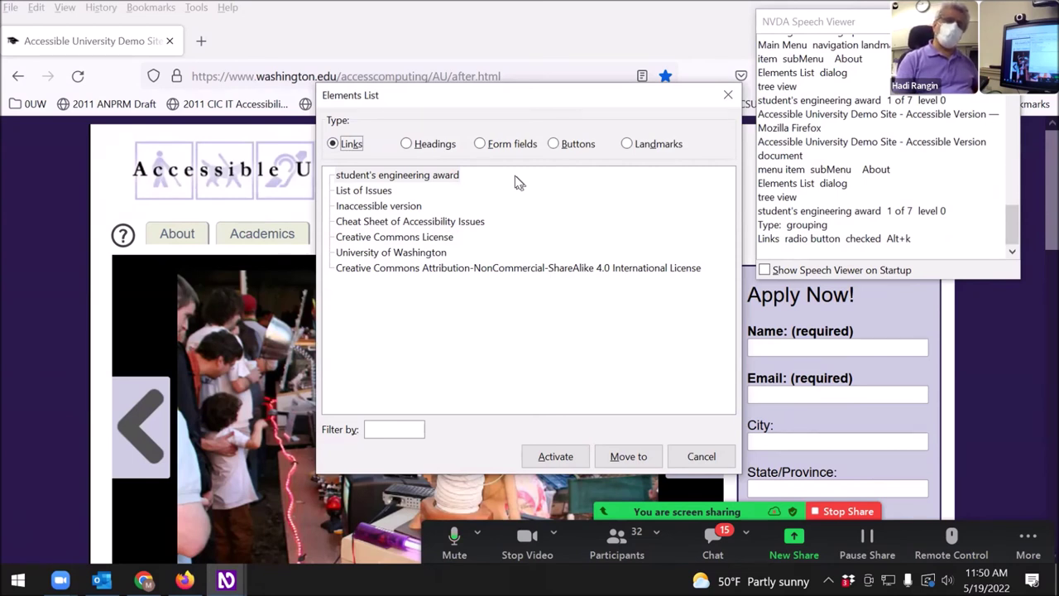
{"action": "key", "text": "alt+h"}
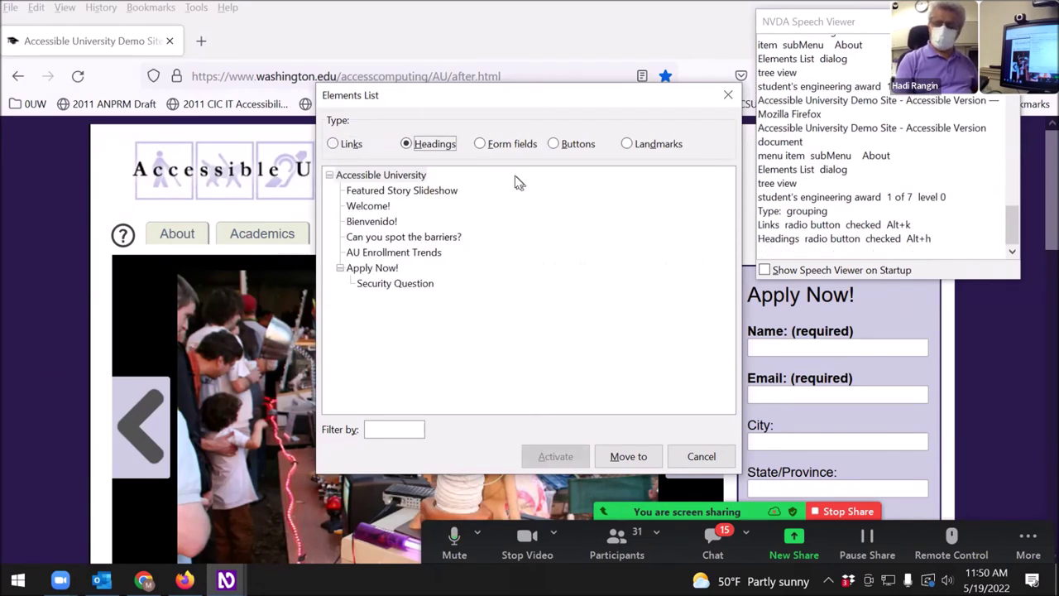
{"action": "key", "text": "alt+f"}
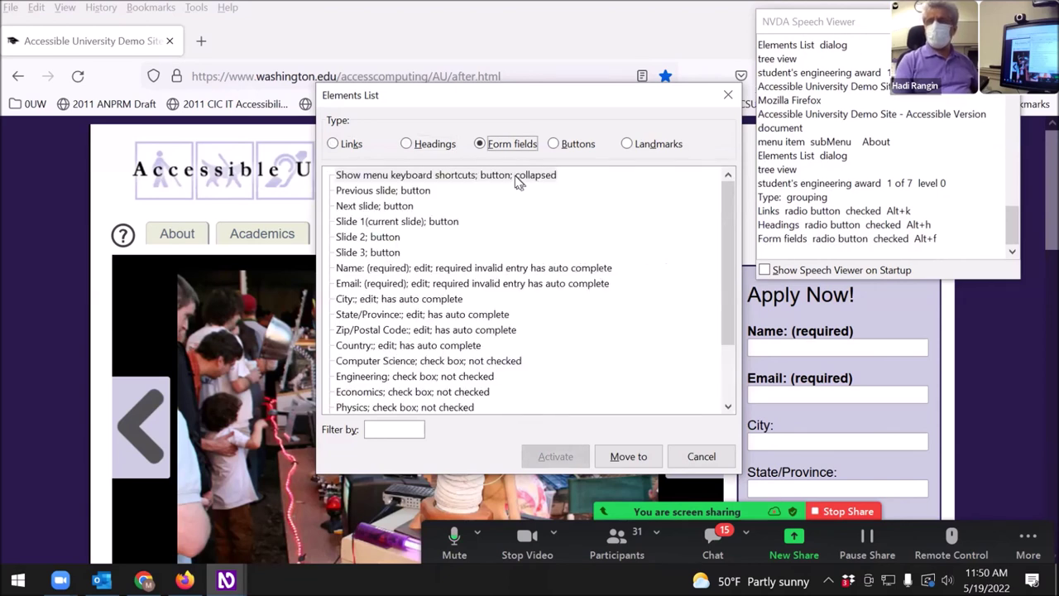
{"action": "key", "text": "alt+b"}
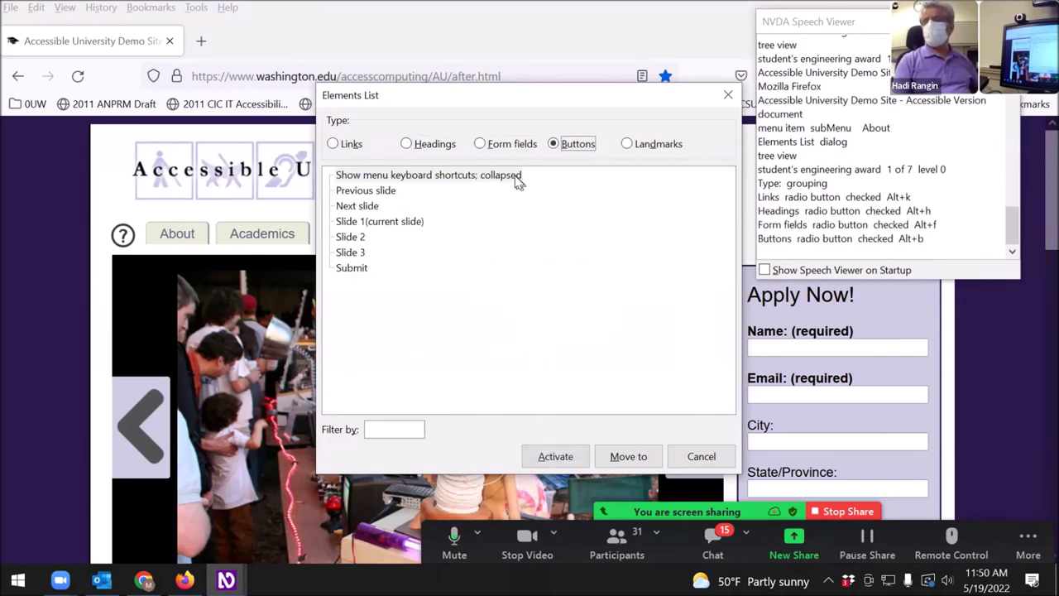
{"action": "key", "text": "alt+d"}
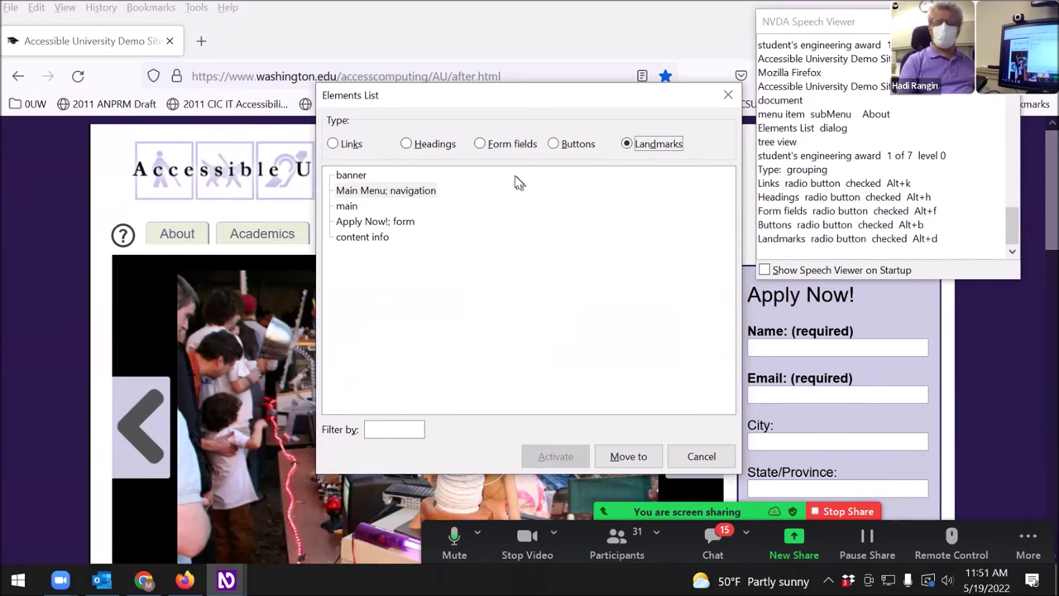
- Browse the page's landmarks from banner to content info, and move to the main landmark
{"action": "key", "text": "Tab"}
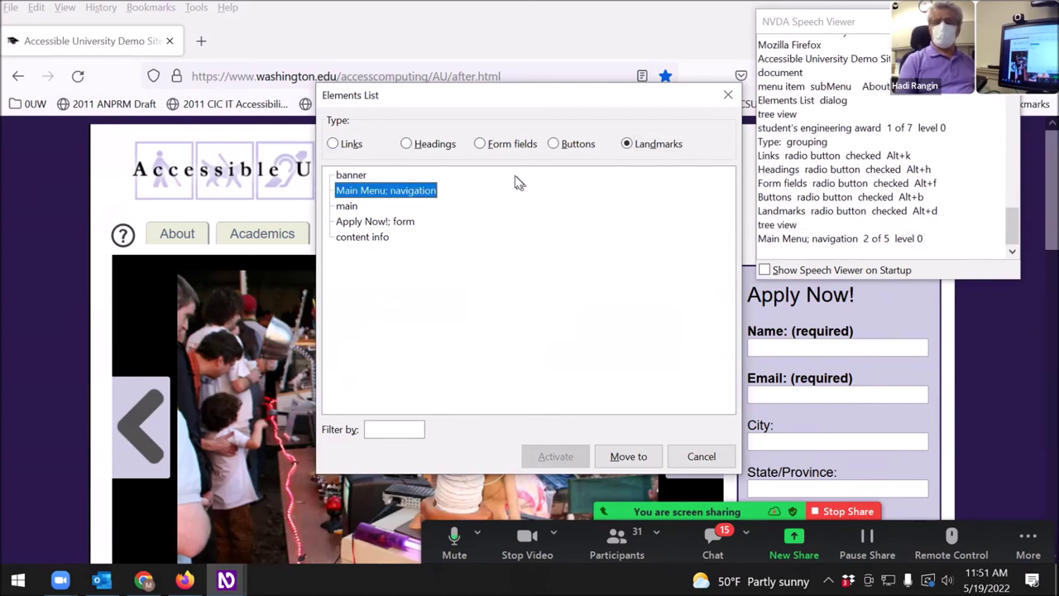
{"action": "key", "text": "Down"}
{"action": "key", "text": "Up"}
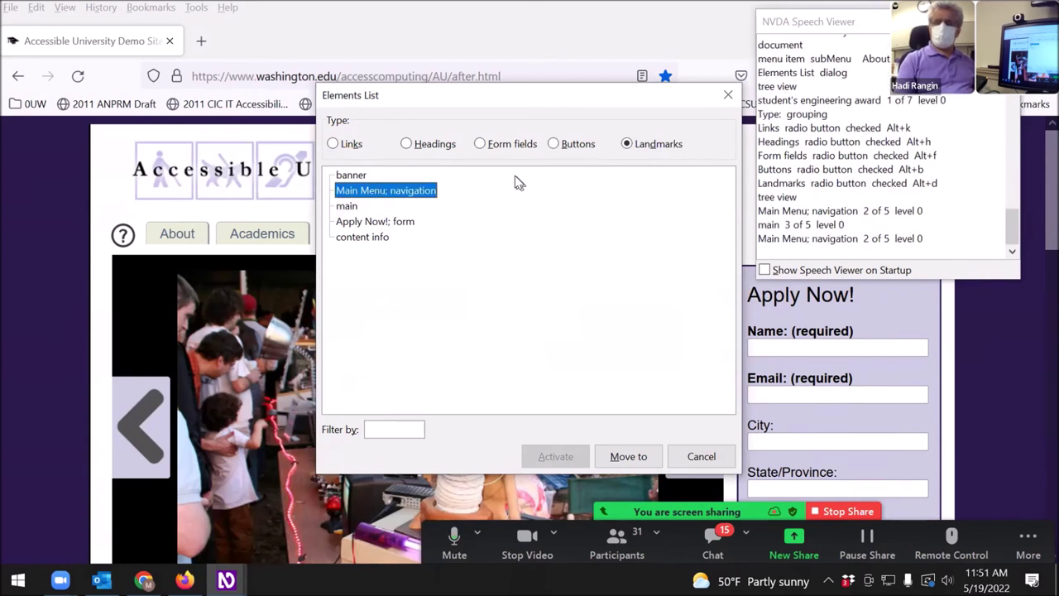
{"action": "key", "text": "Up"}
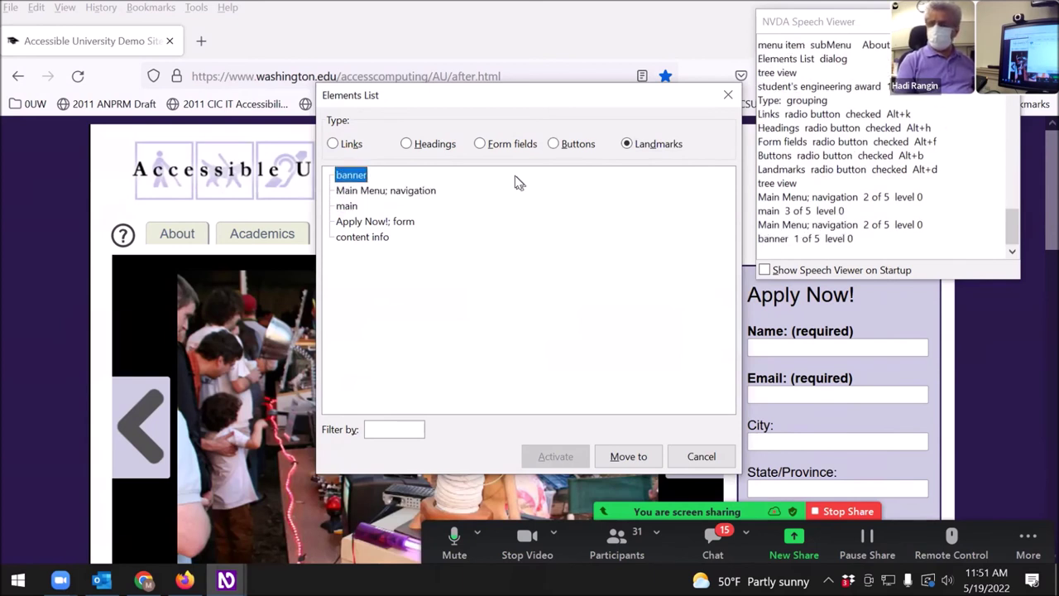
{"action": "key", "text": "Down"}
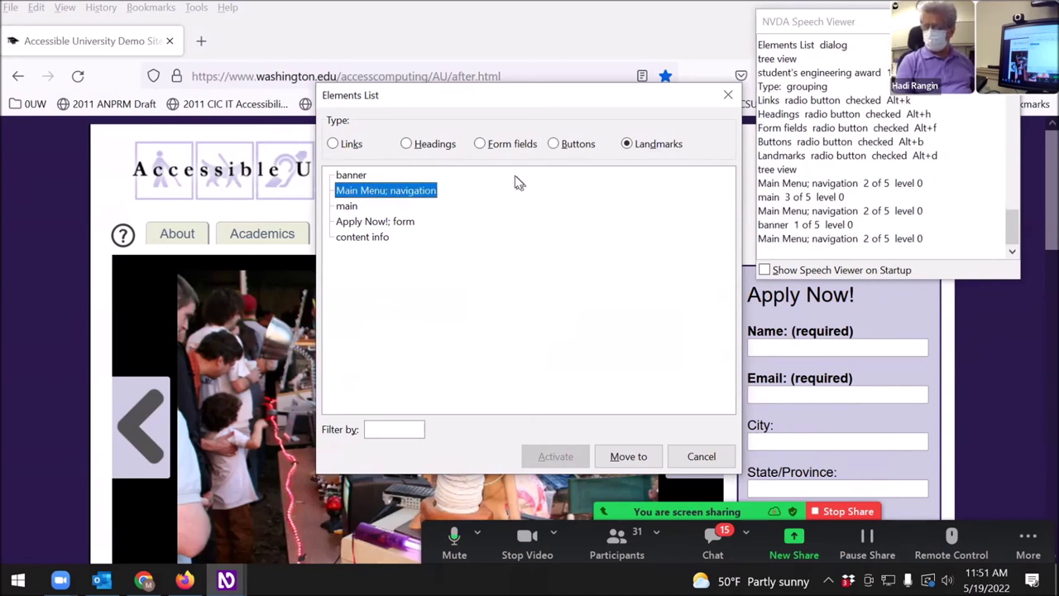
{"action": "key", "text": "Down"}
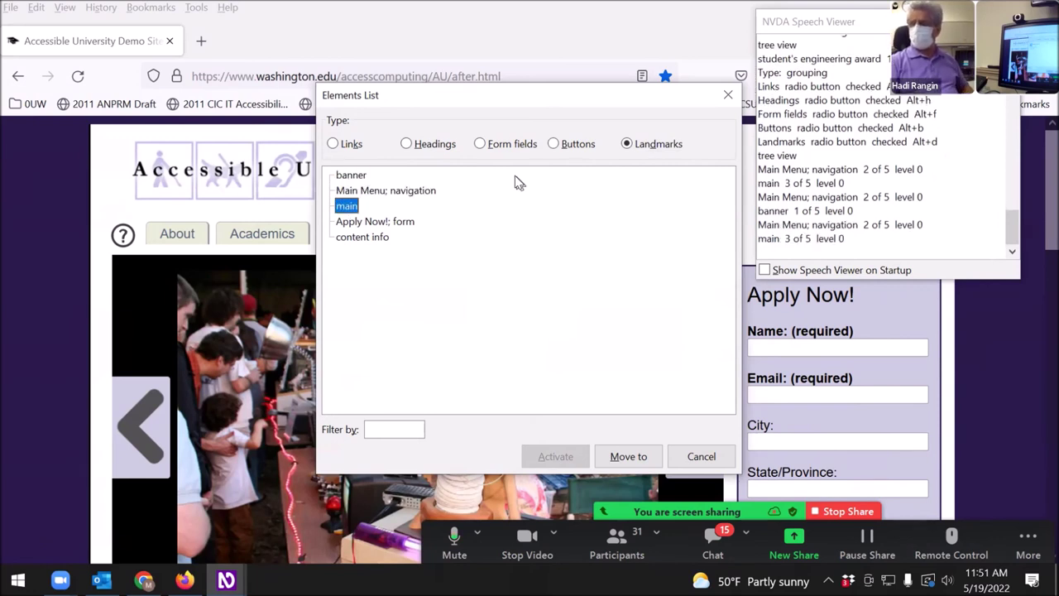
{"action": "key", "text": "Down"}
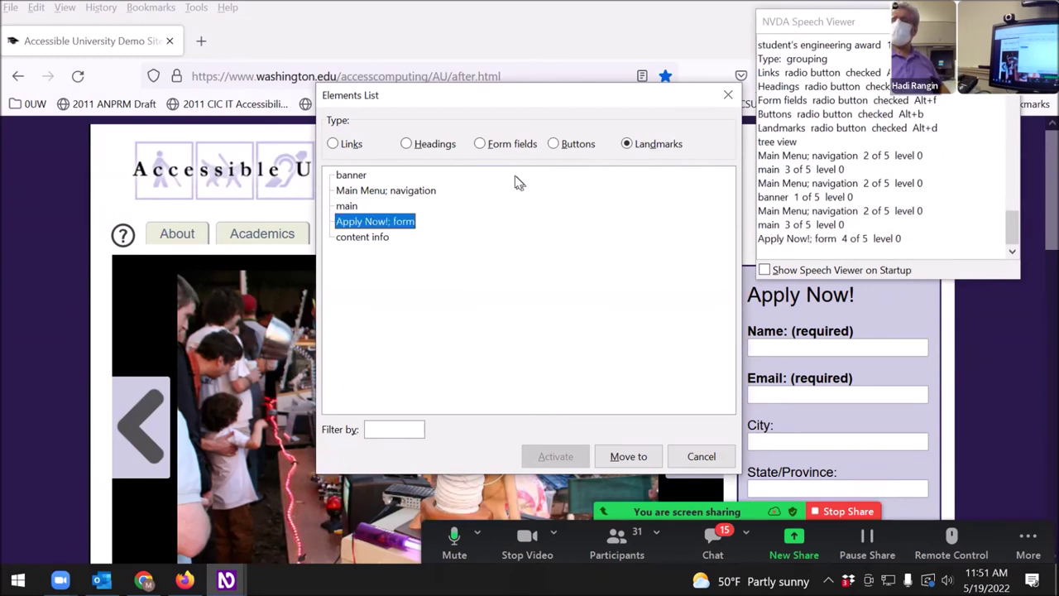
{"action": "key", "text": "Down"}
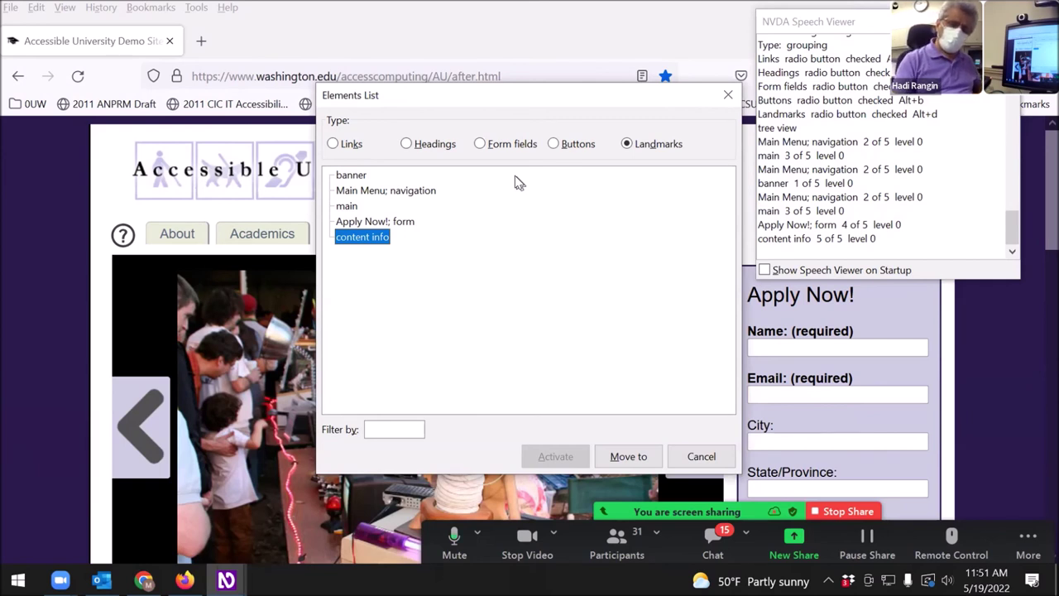
{"action": "key", "text": "Up"}
{"action": "key", "text": "Up"}
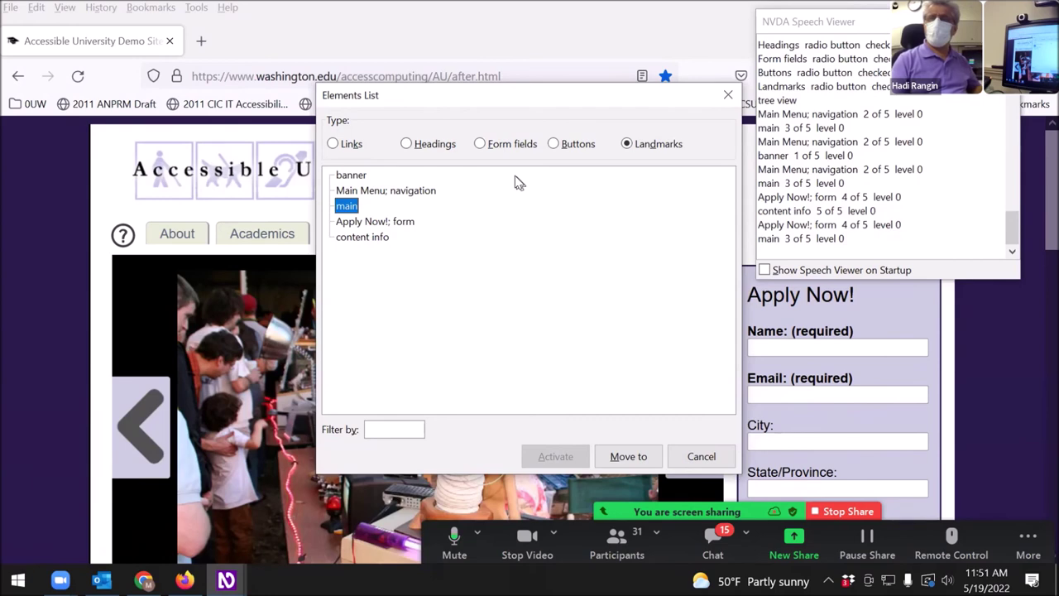
{"action": "key", "text": "Return"}
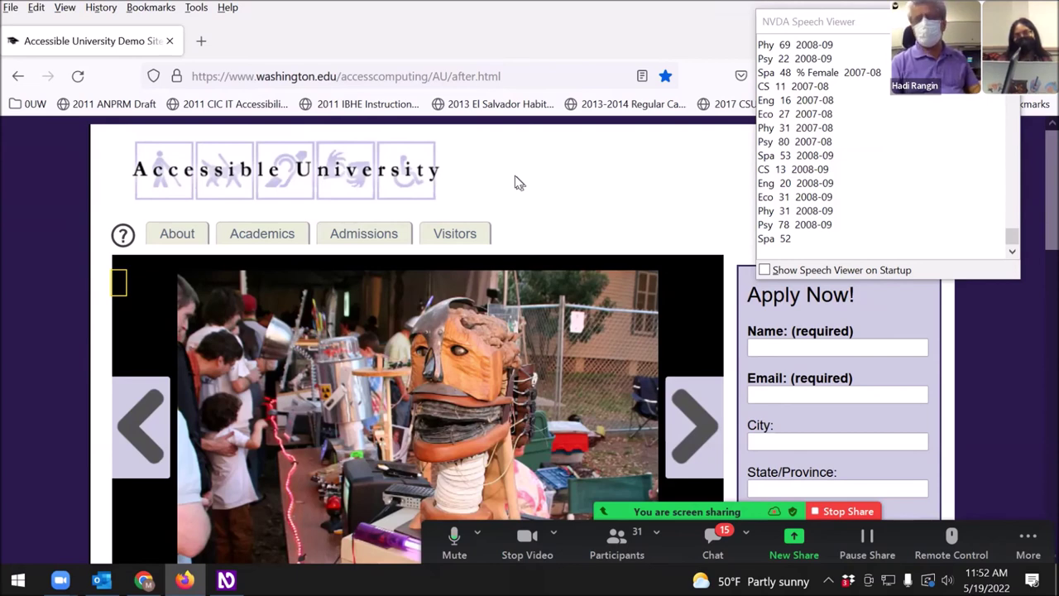
- Reopen the Elements List, show the page's headings and move to the Bienvenido! heading
{"action": "key", "text": "Insert+F7"}
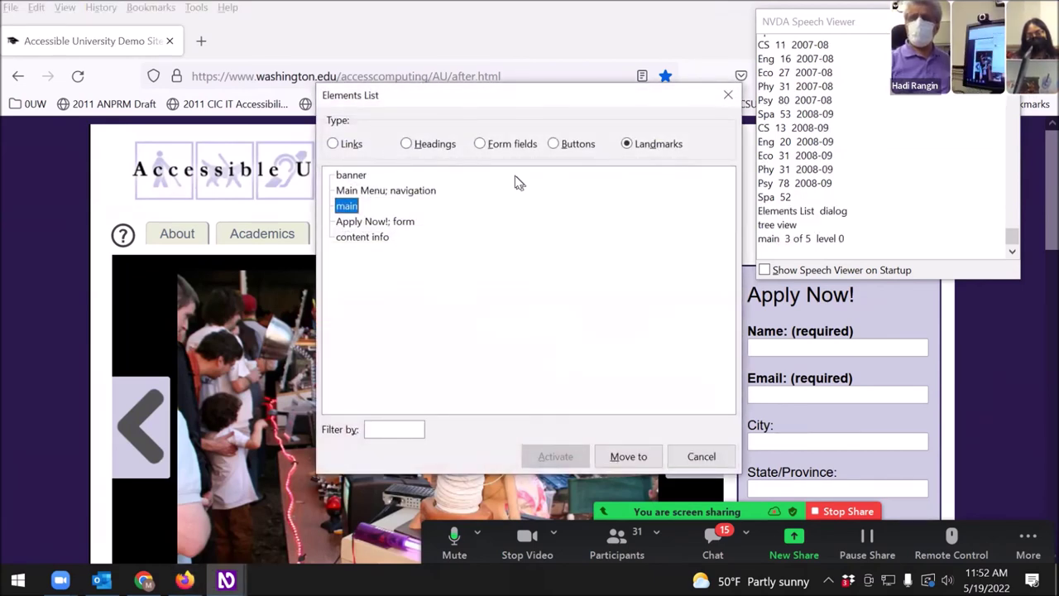
{"action": "key", "text": "shift+Tab"}
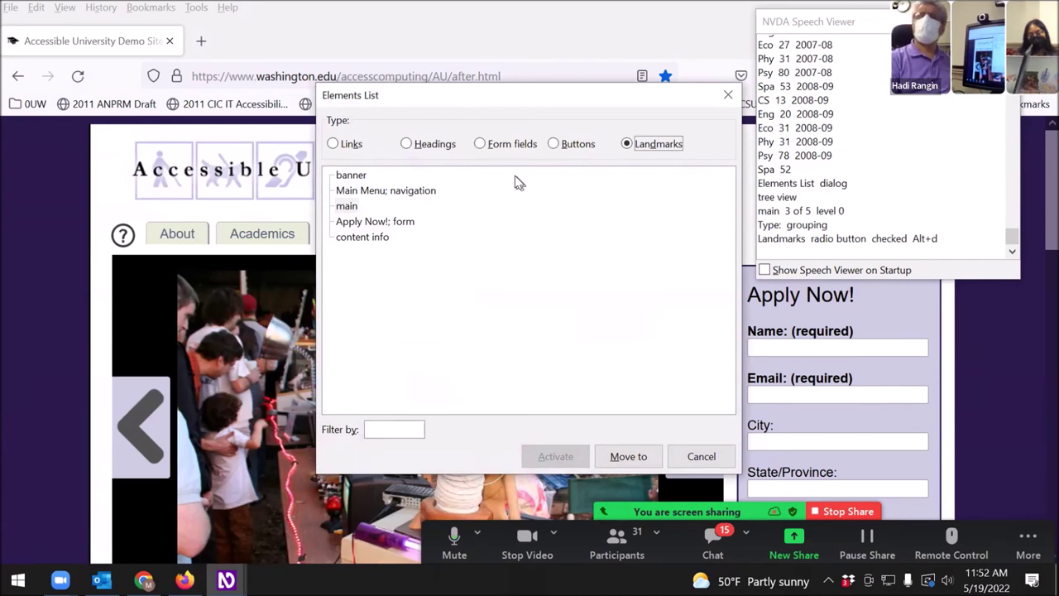
{"action": "key", "text": "alt+h"}
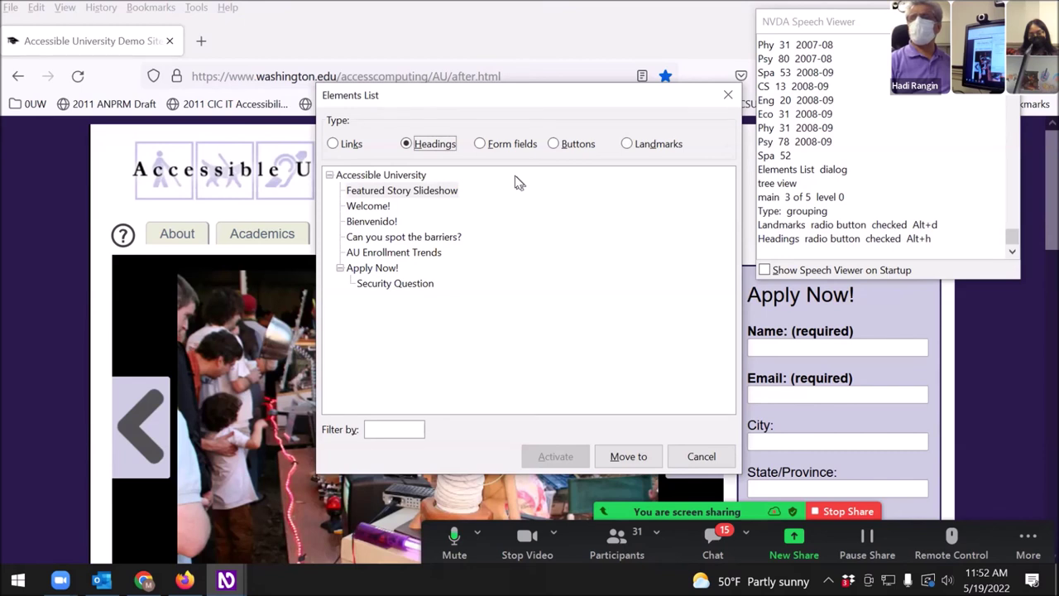
{"action": "key", "text": "Tab"}
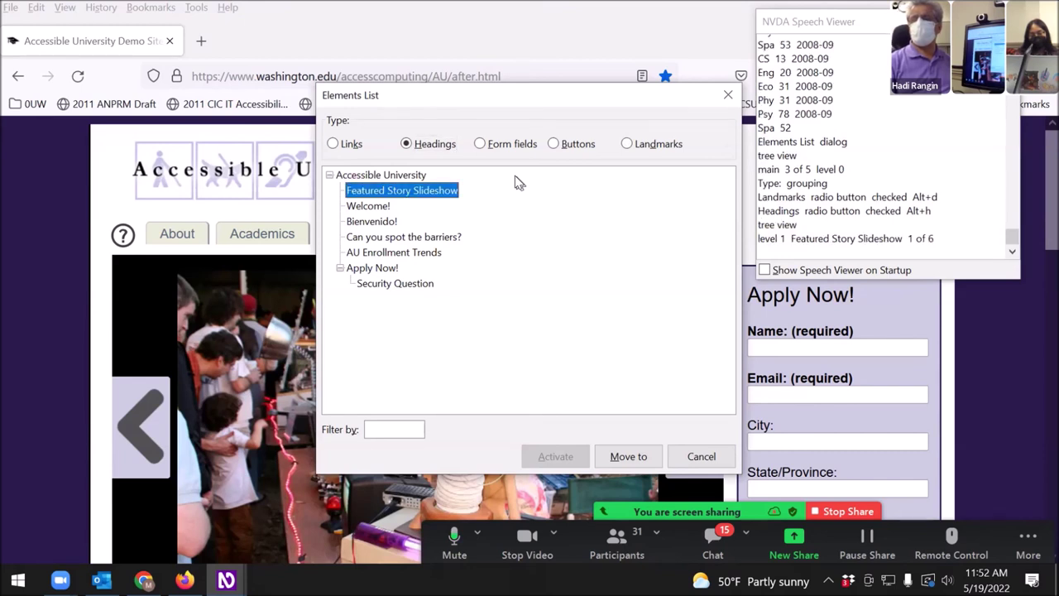
{"action": "key", "text": "Up"}
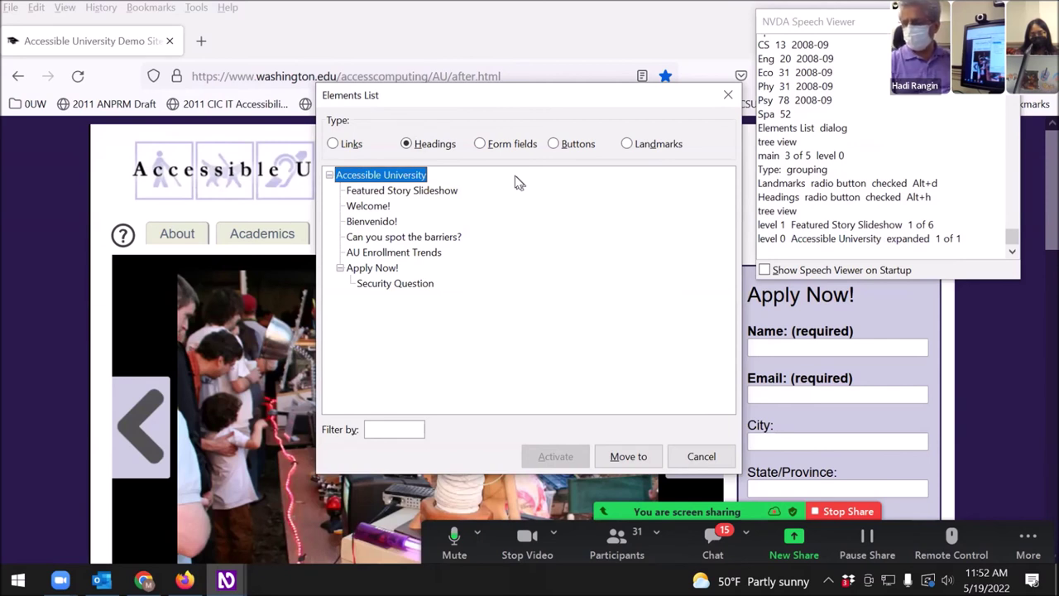
{"action": "key", "text": "Down"}
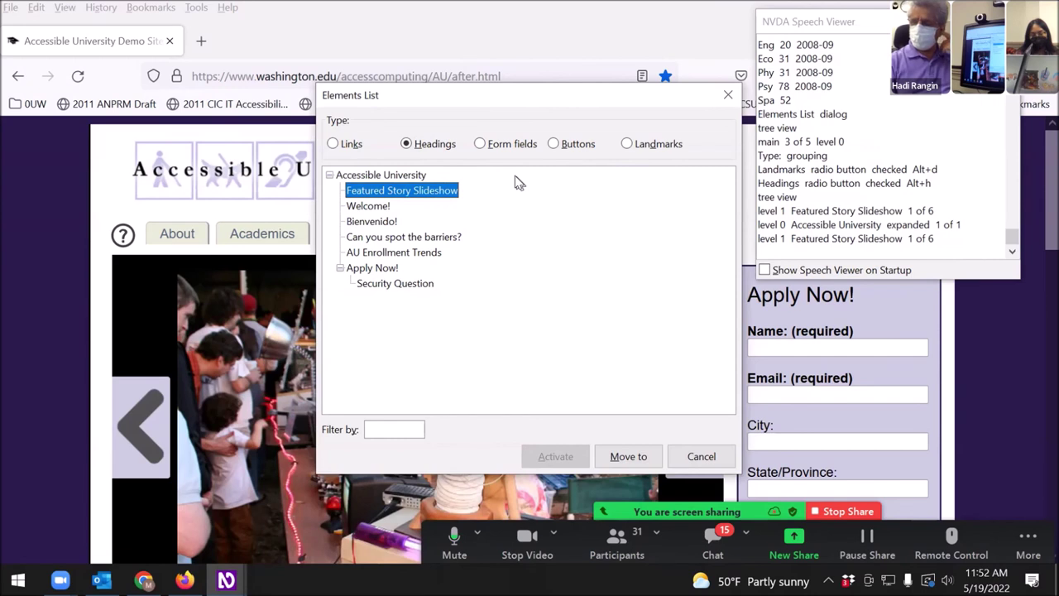
{"action": "key", "text": "Down"}
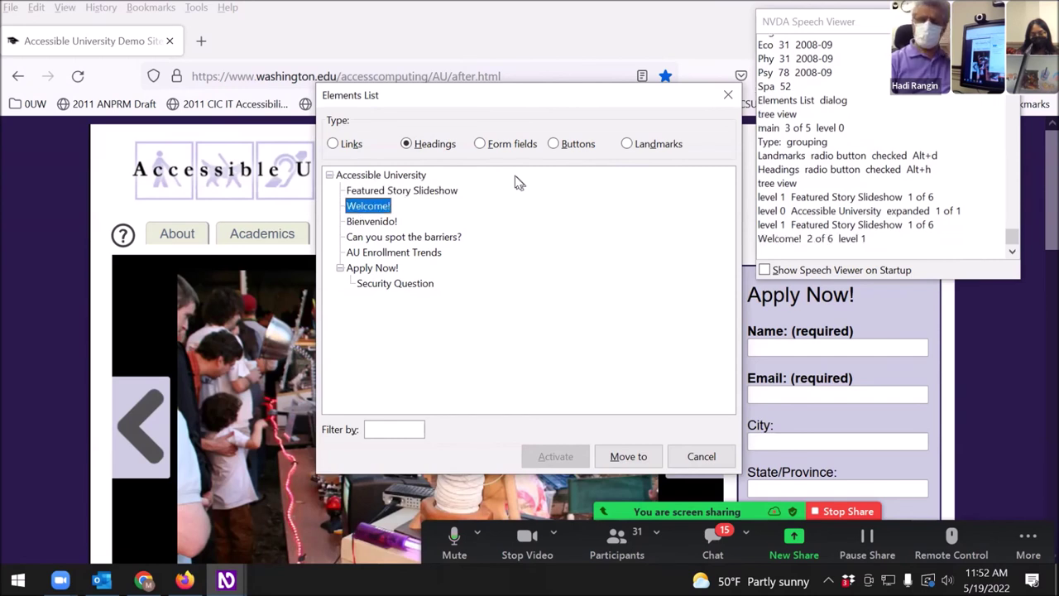
{"action": "key", "text": "Down"}
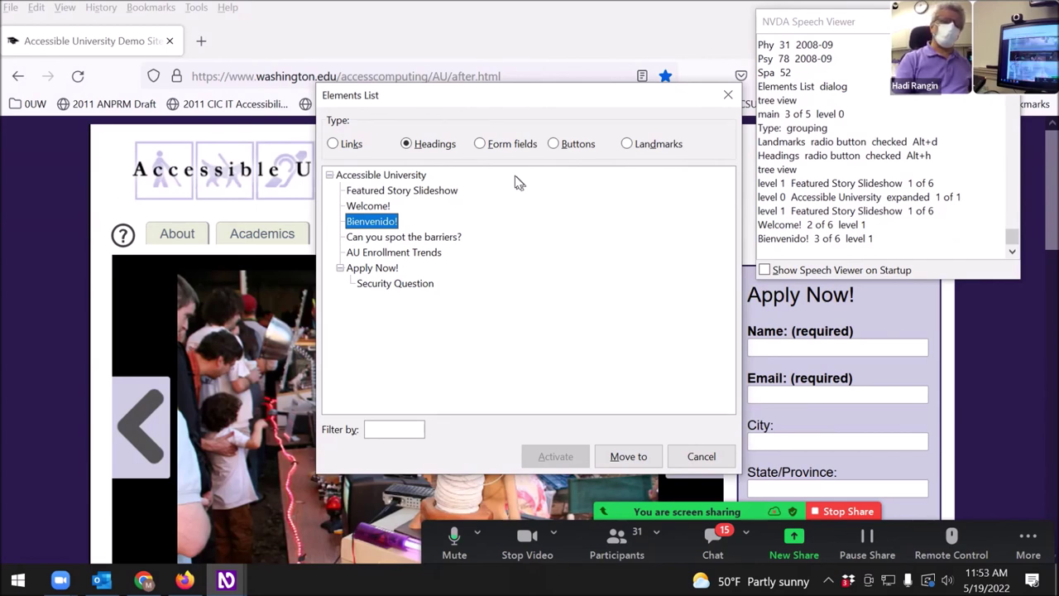
{"action": "key", "text": "Return"}
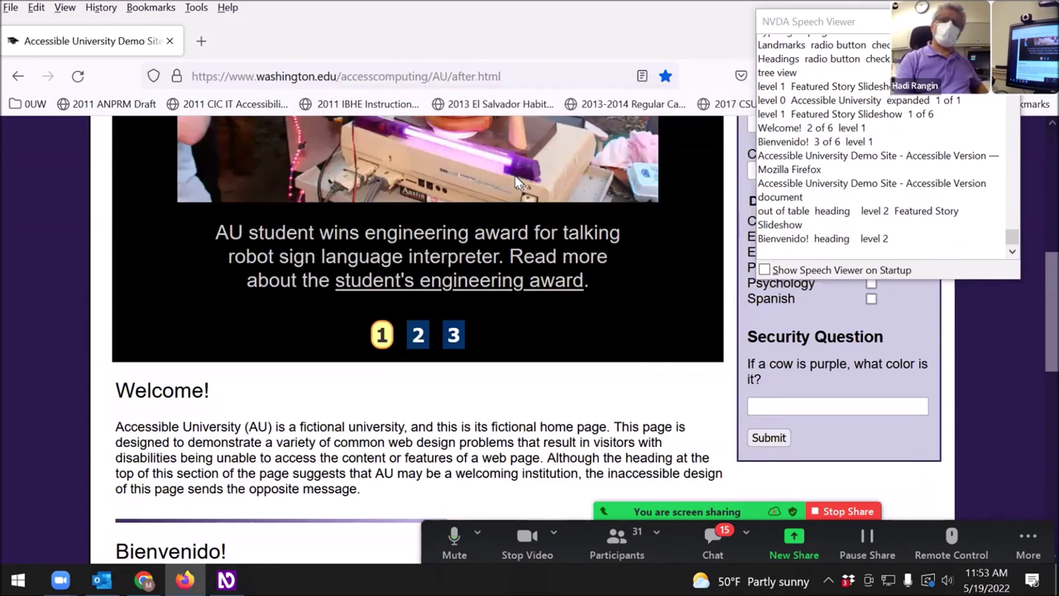
- Read the line before the Bienvenido! heading, the heading itself and the first line of its Spanish paragraph
{"action": "key", "text": "Up"}
{"action": "key", "text": "Down"}
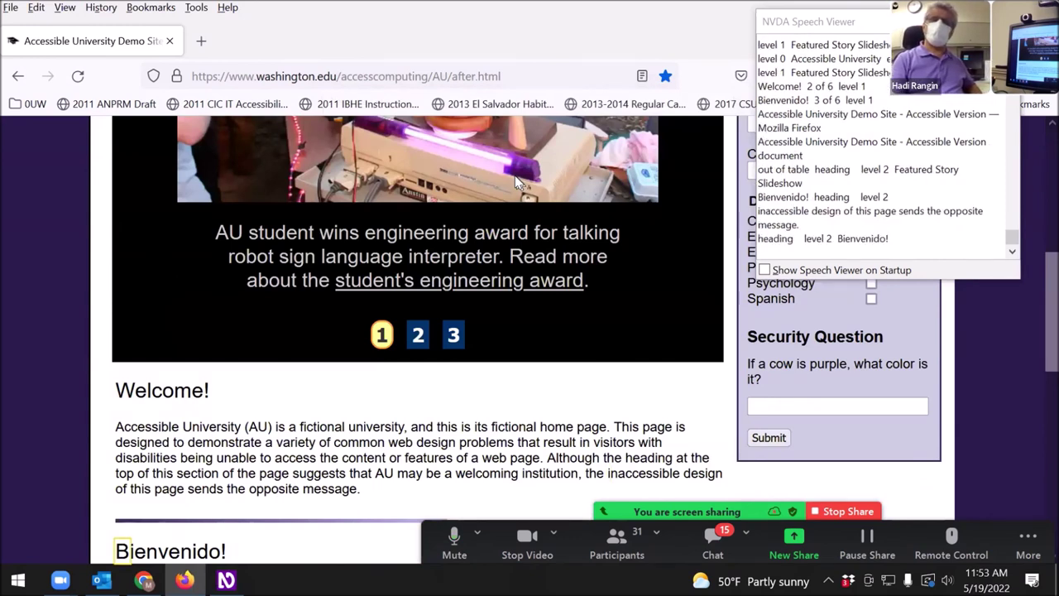
{"action": "key", "text": "Down"}
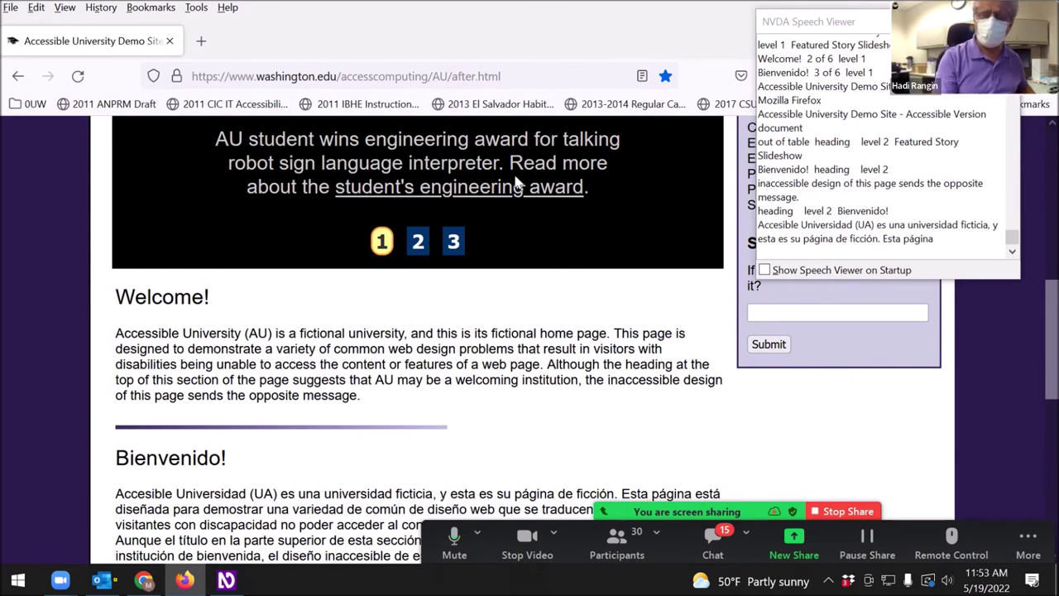
- Open NVDA's Speech settings and change the synthesizer to eSpeak NG
{"action": "key", "text": "Insert+n"}
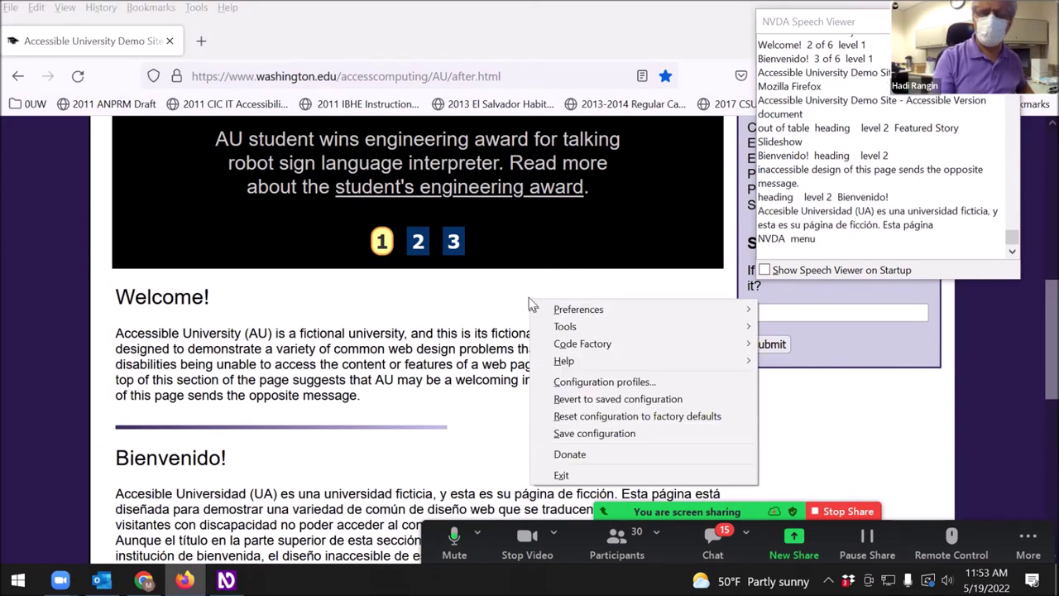
{"action": "key", "text": "Down"}
{"action": "key", "text": "Right"}
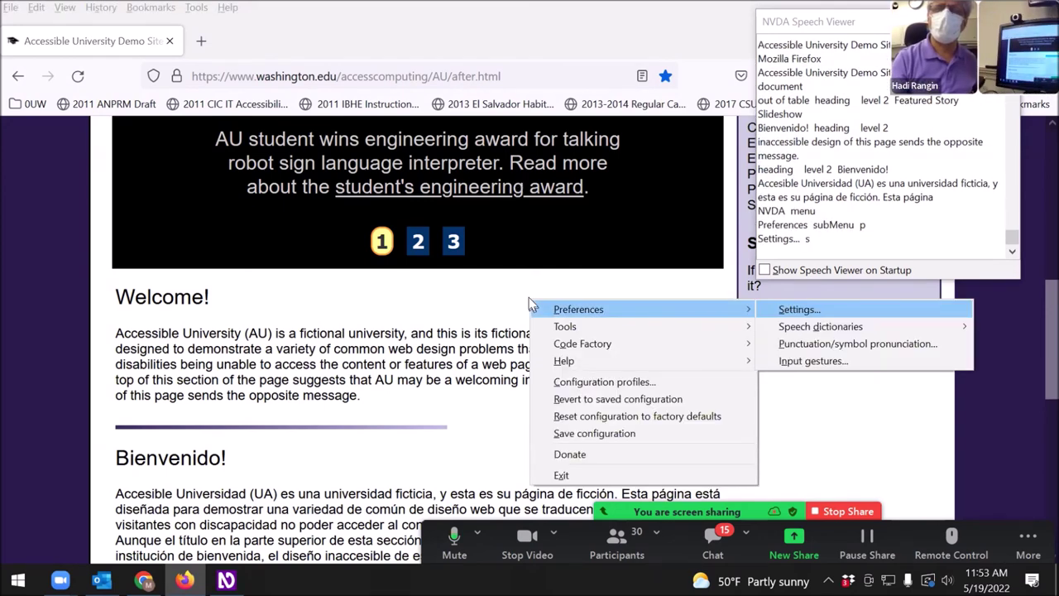
{"action": "key", "text": "Return"}
{"action": "key", "text": "Down"}
{"action": "key", "text": "Tab"}
{"action": "key", "text": "Tab"}
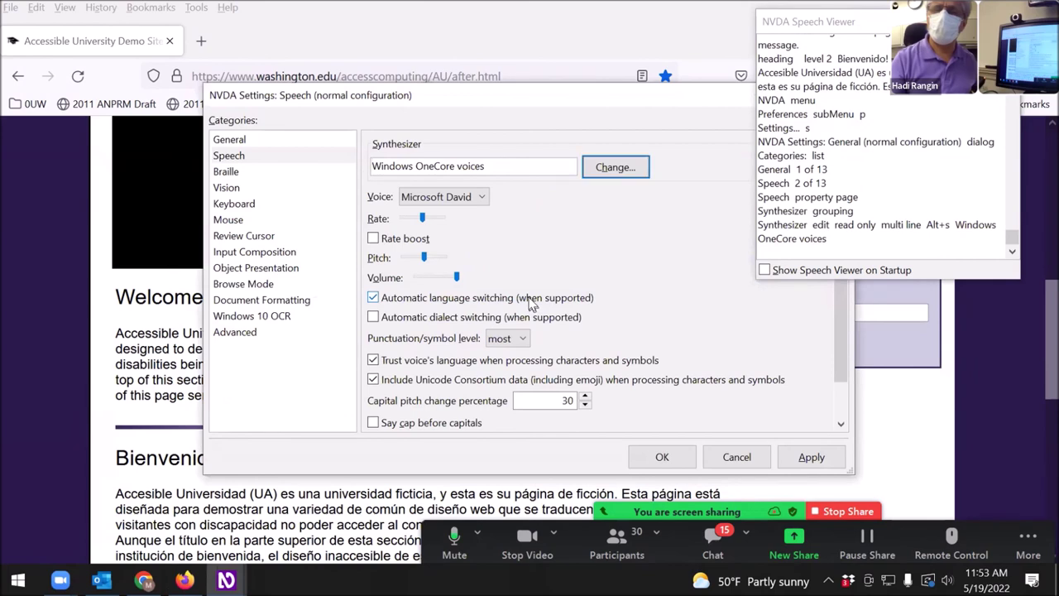
{"action": "key", "text": "Return"}
{"action": "key", "text": "e"}
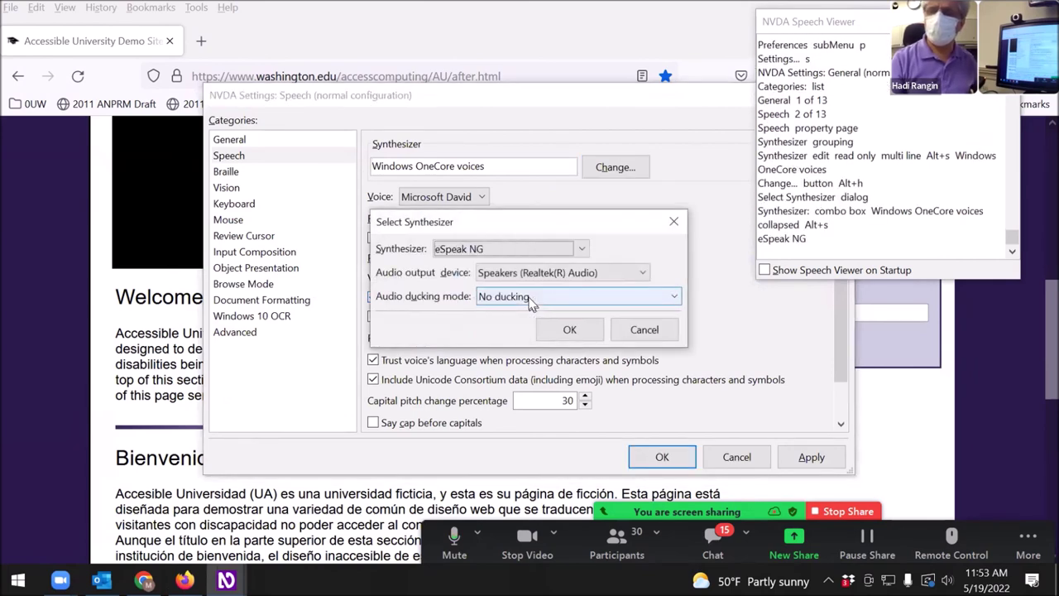
{"action": "key", "text": "Return"}
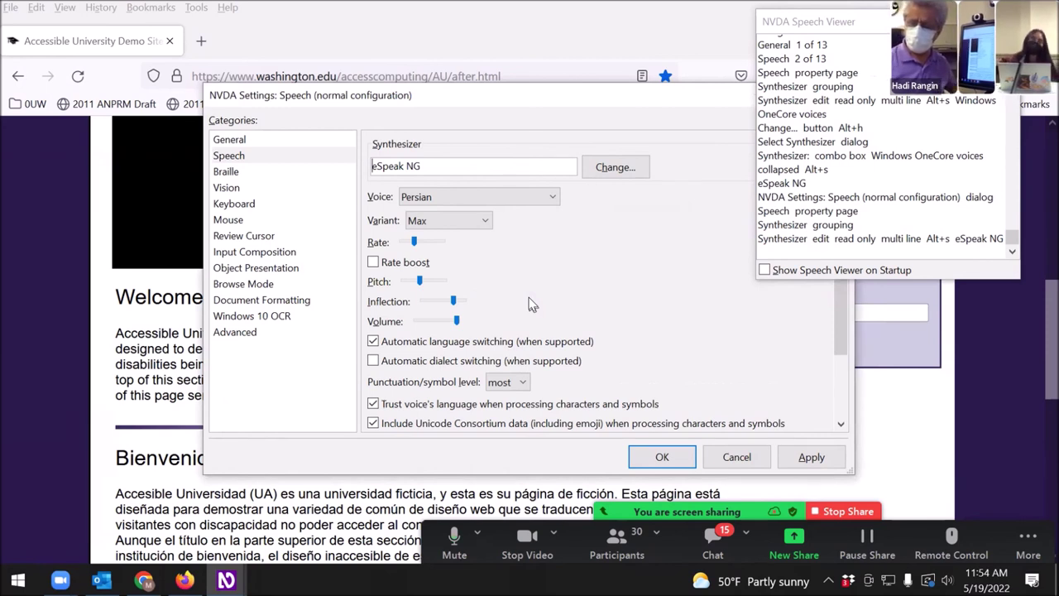
- Step through the quick synthesizer settings for variant, voice, volume and inflection to reach the voice setting
{"action": "key", "text": "ctrl+shift+Right"}
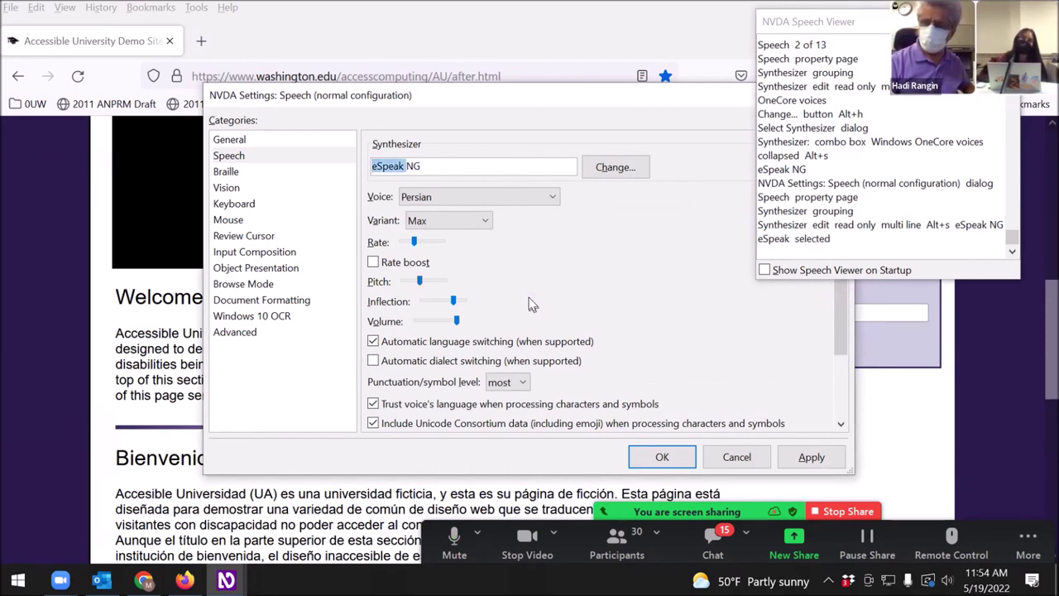
{"action": "key", "text": "ctrl+shift+Right"}
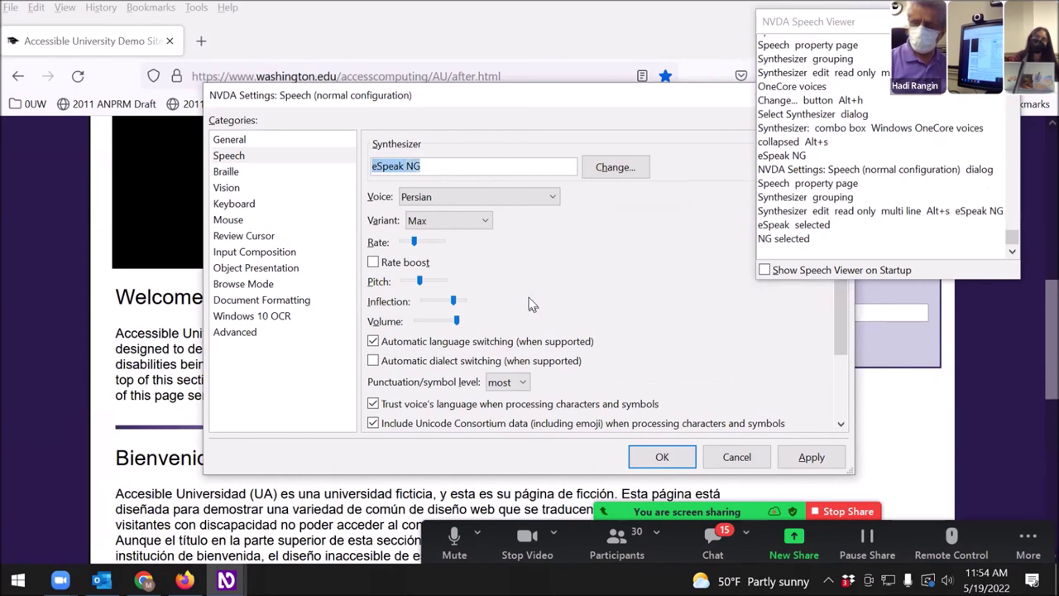
{"action": "key", "text": "ctrl+shift+Left"}
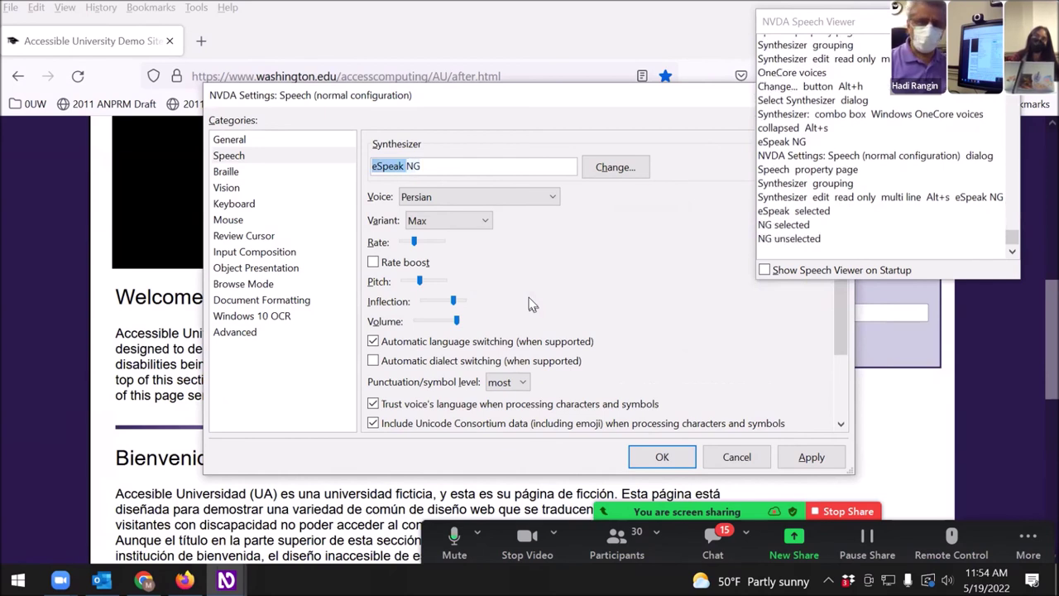
{"action": "key", "text": "ctrl+Insert+Down"}
{"action": "key", "text": "ctrl+Insert+Up"}
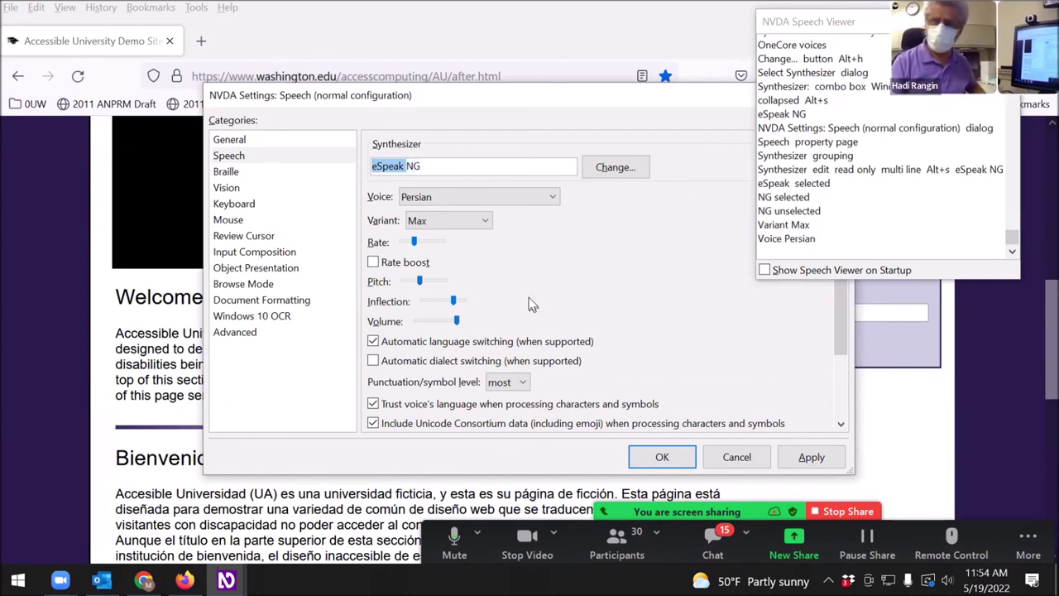
{"action": "key", "text": "ctrl+Insert+Left"}
{"action": "key", "text": "ctrl+Insert+Left"}
{"action": "key", "text": "ctrl+Insert+Right"}
{"action": "key", "text": "ctrl+Insert+Up"}
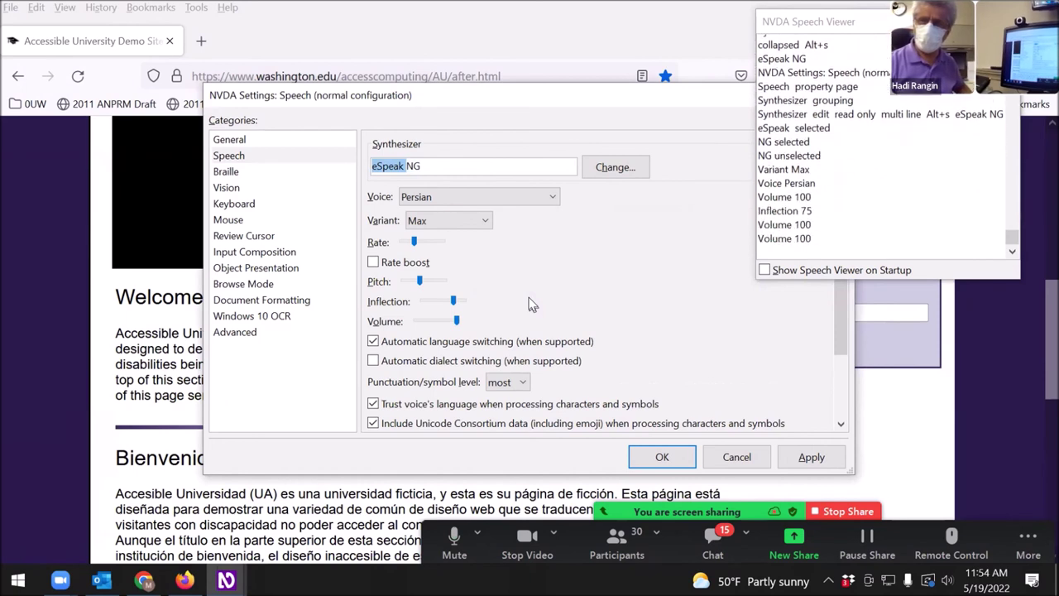
- Cycle the eSpeak NG voice from Persian through the following languages up to Croatian, looking for English
{"action": "key", "text": "ctrl+Insert+Right"}
{"action": "key", "text": "ctrl+Insert+Up"}
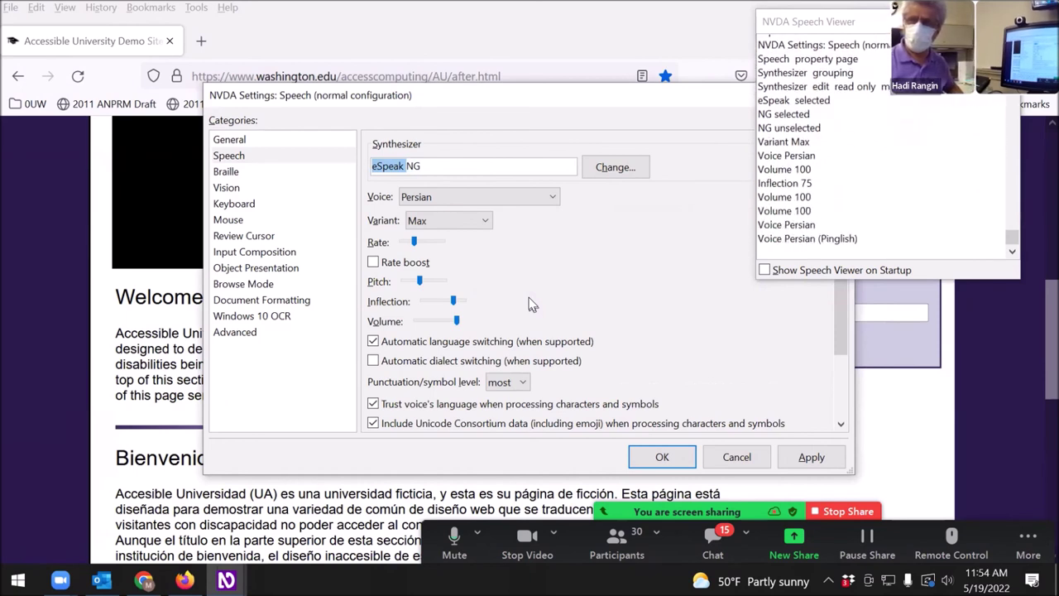
{"action": "key", "text": "ctrl+Insert+Up"}
{"action": "key", "text": "ctrl+Insert+Up"}
{"action": "key", "text": "ctrl+Insert+Up"}
{"action": "key", "text": "ctrl+Insert+Up"}
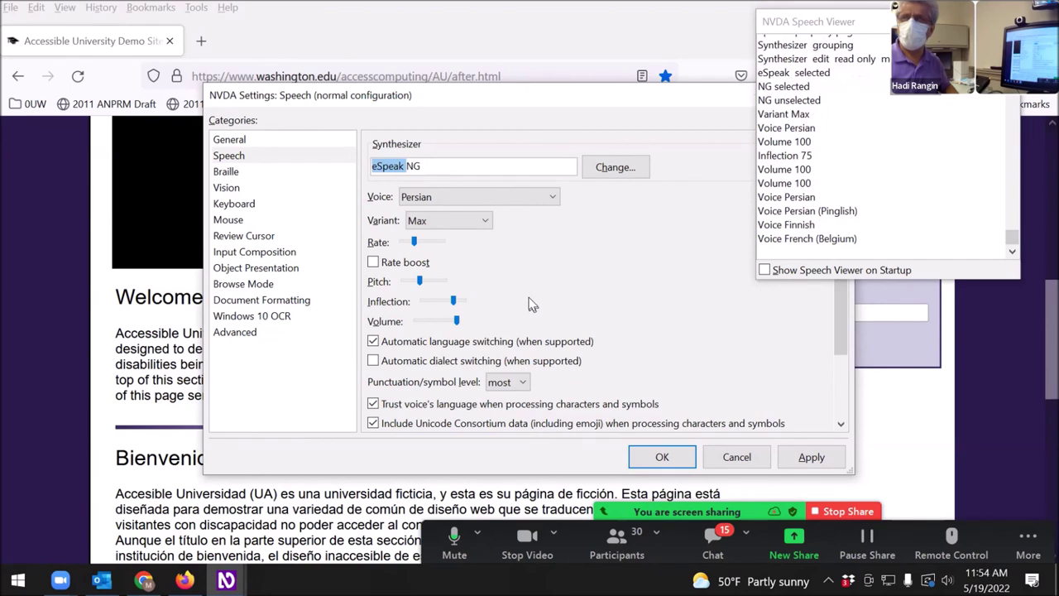
{"action": "key", "text": "ctrl+Insert+Up"}
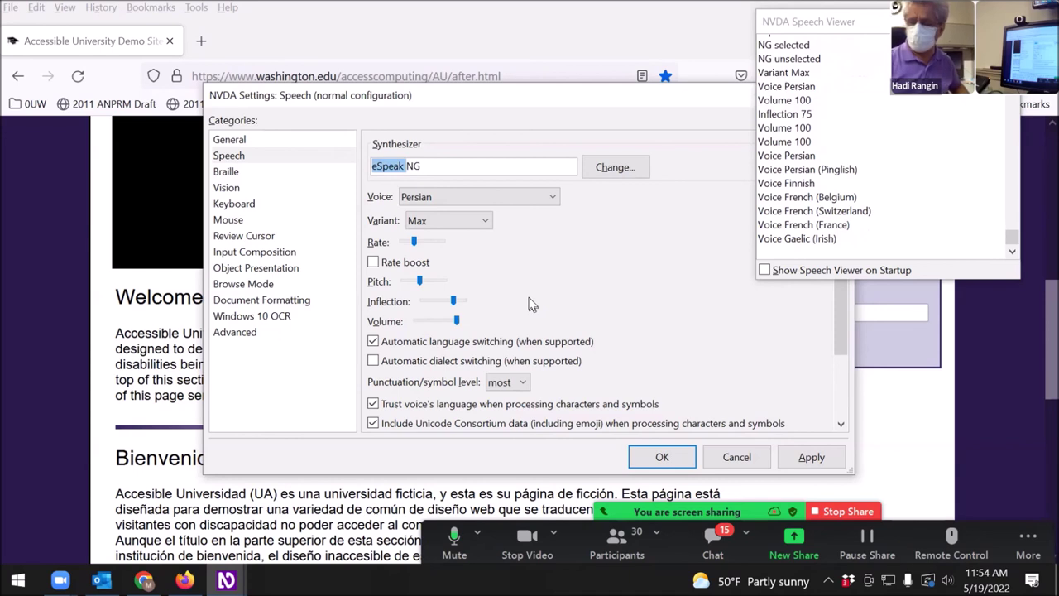
{"action": "key", "text": "ctrl+Insert+Up"}
{"action": "key", "text": "ctrl+Insert+Up"}
{"action": "key", "text": "ctrl+Insert+Up"}
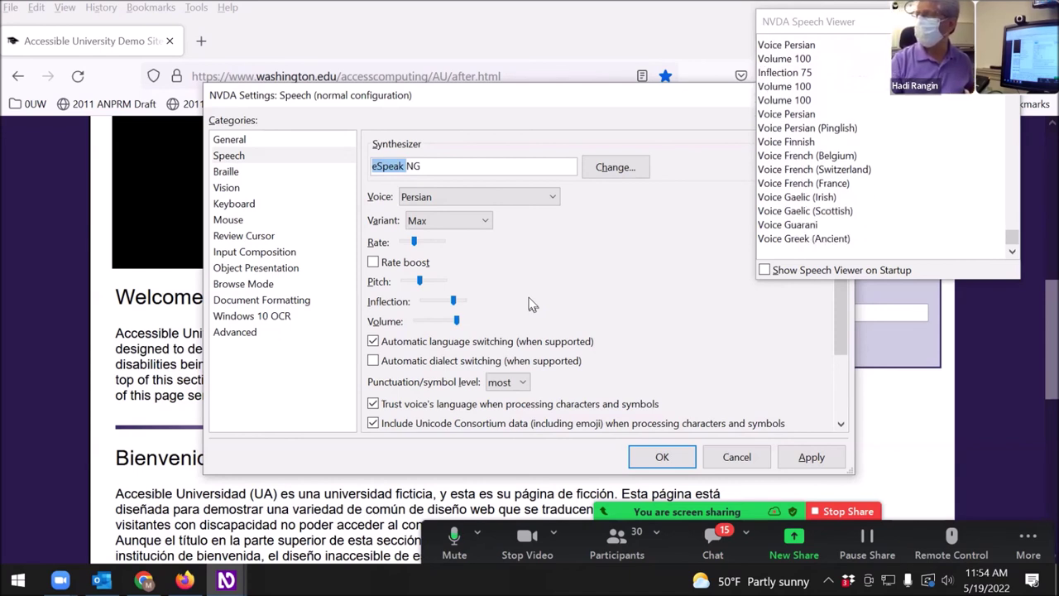
{"action": "key", "text": "ctrl+Insert+Up"}
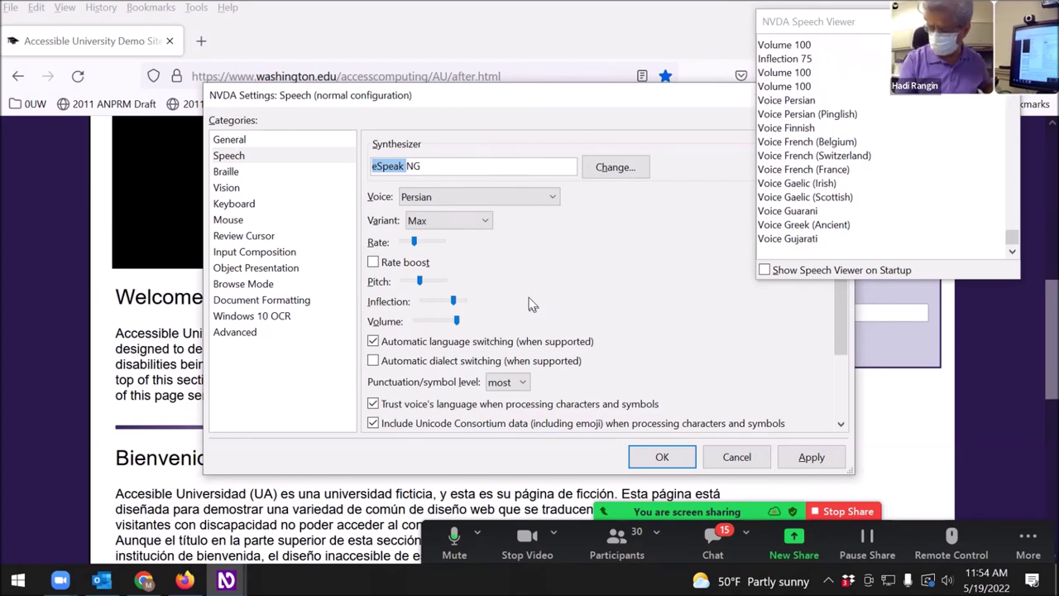
{"action": "key", "text": "ctrl+Insert+Up"}
{"action": "key", "text": "ctrl+Insert+Up"}
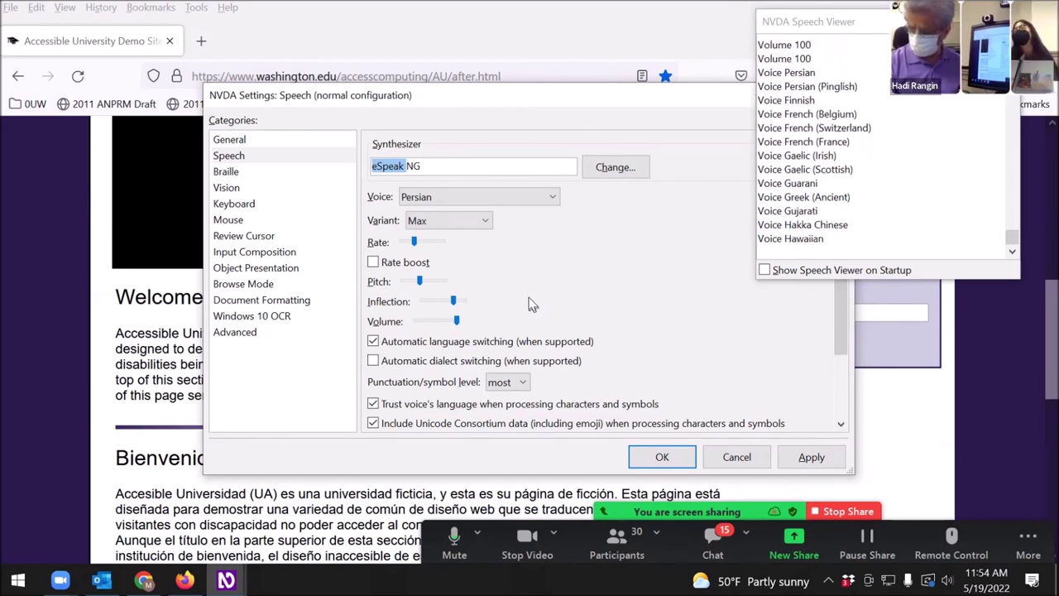
{"action": "key", "text": "ctrl+Insert+Up"}
{"action": "key", "text": "ctrl+Insert+Up"}
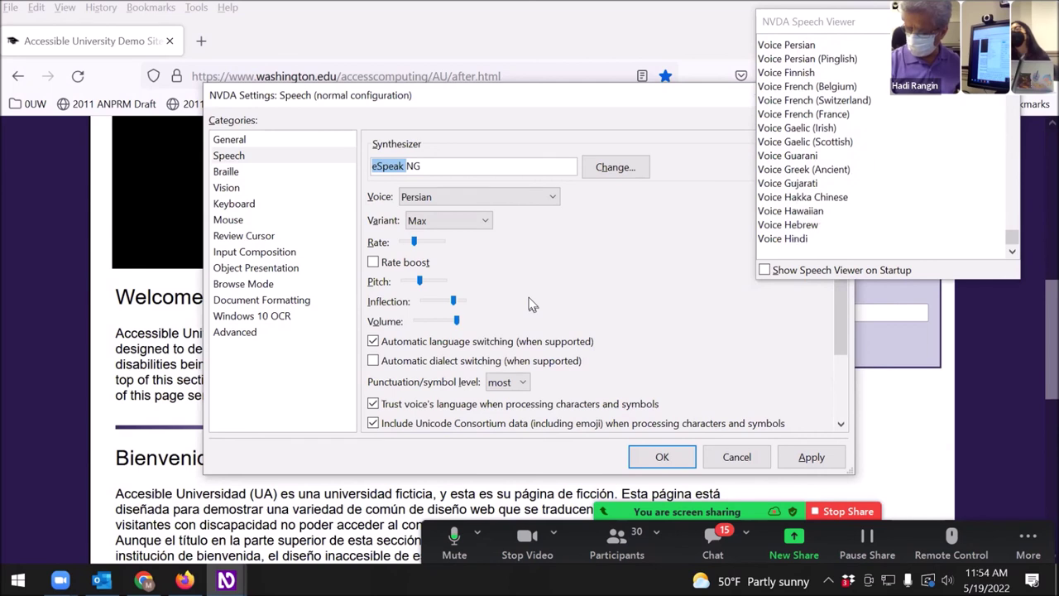
{"action": "key", "text": "ctrl+Insert+Up"}
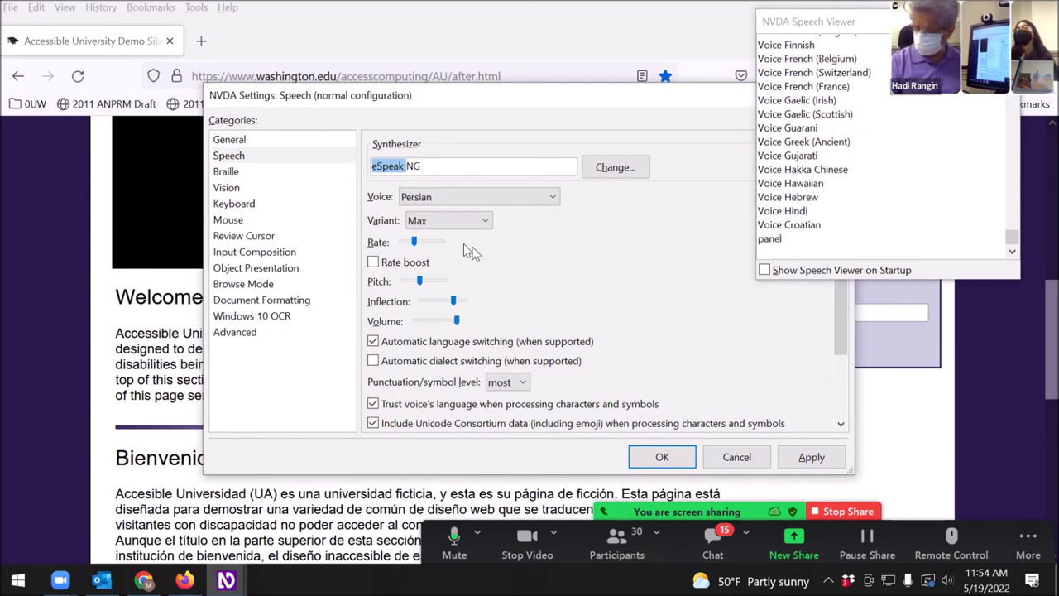
- Set the eSpeak NG voice to English (America) and accept the Speech settings
{"action": "left_click", "coordinate": [517, 196]}
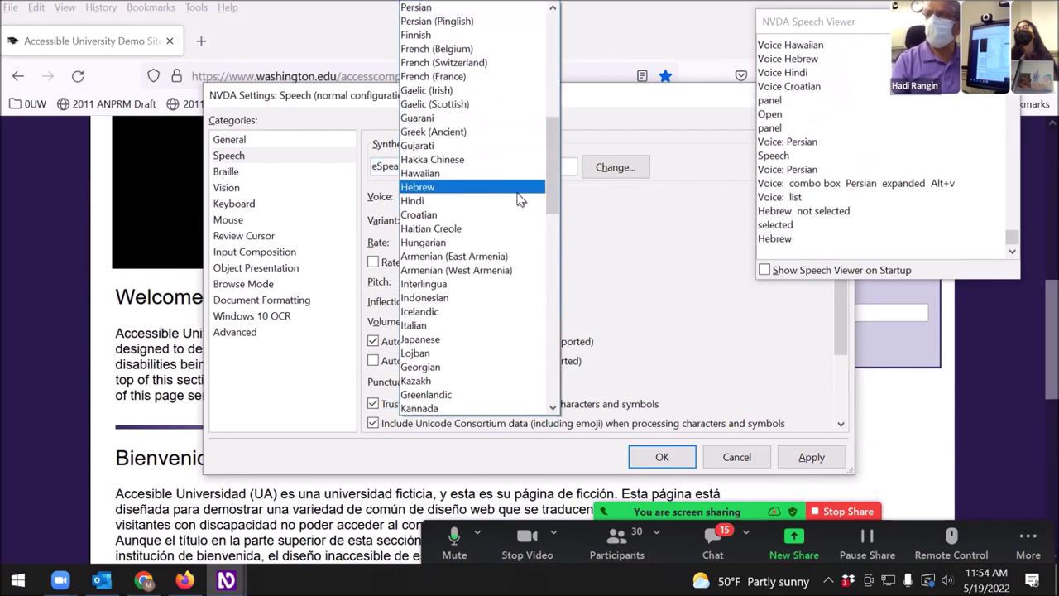
{"action": "scroll", "coordinate": [517, 196], "scroll_direction": "up", "scroll_amount": 5}
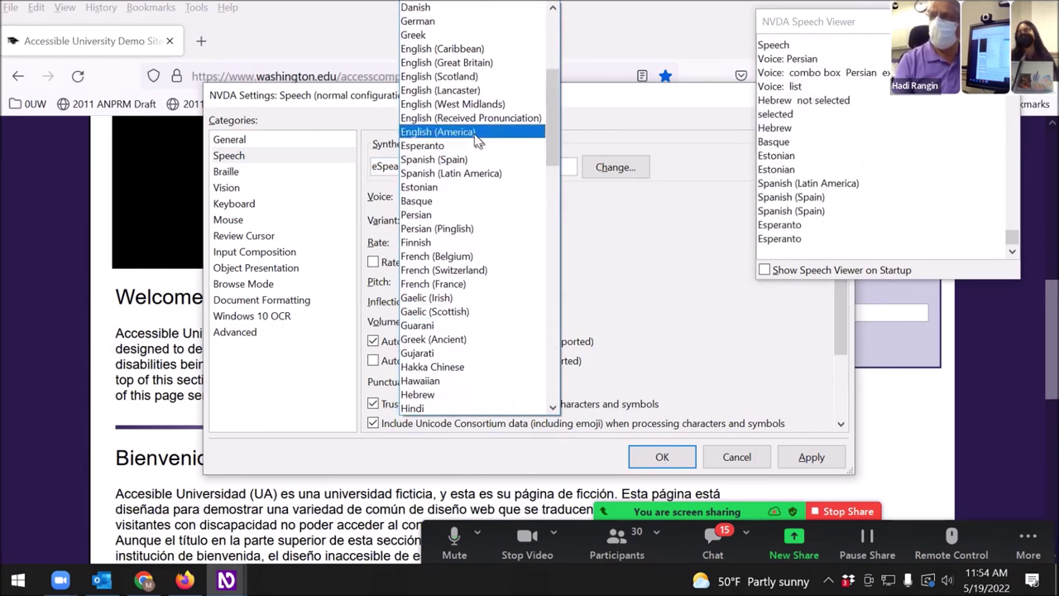
{"action": "left_click", "coordinate": [476, 134]}
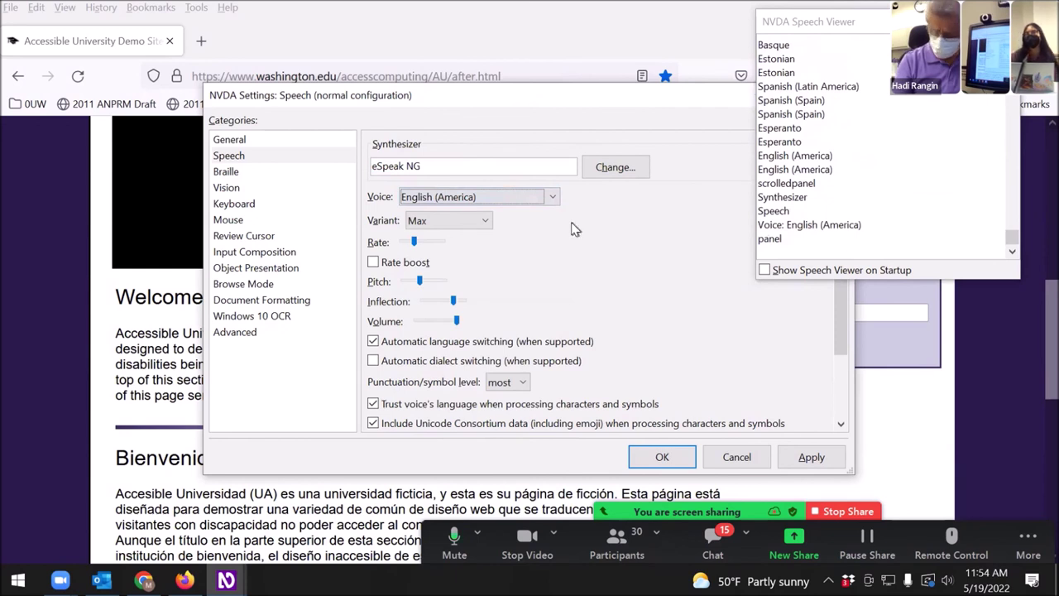
{"action": "key", "text": "Up"}
{"action": "key", "text": "Down"}
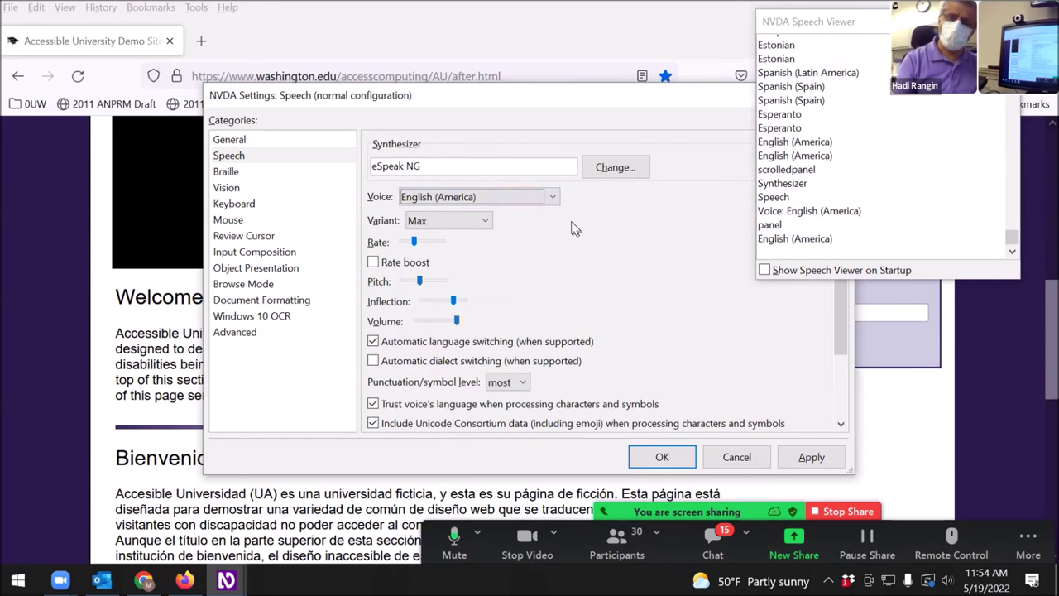
{"action": "key", "text": "Return"}
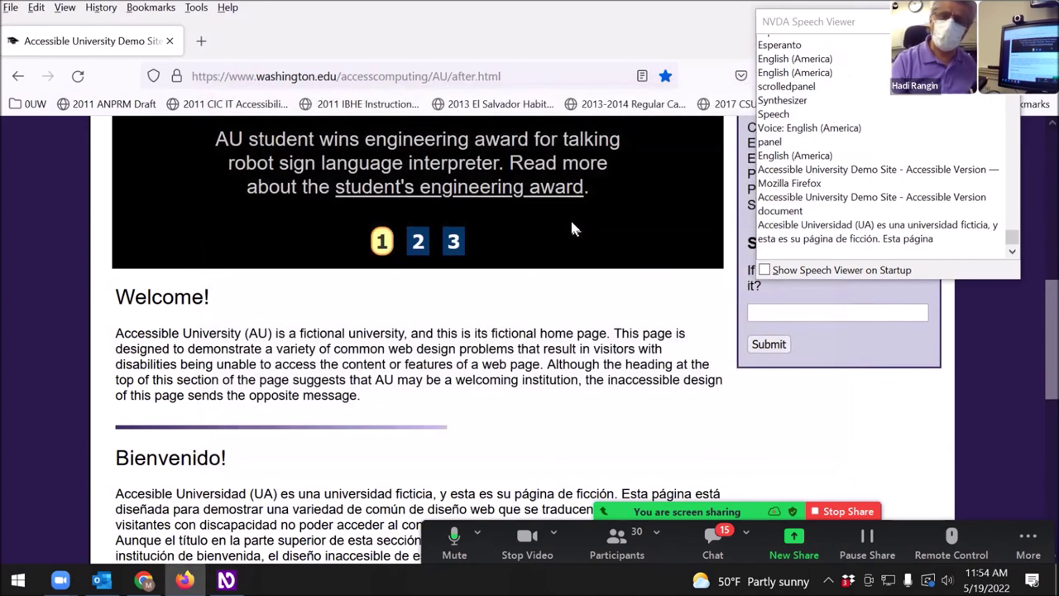
- Go heading by heading from the top of the page to Bienvenido! and read the first line of its Spanish paragraph
{"action": "key", "text": "h"}
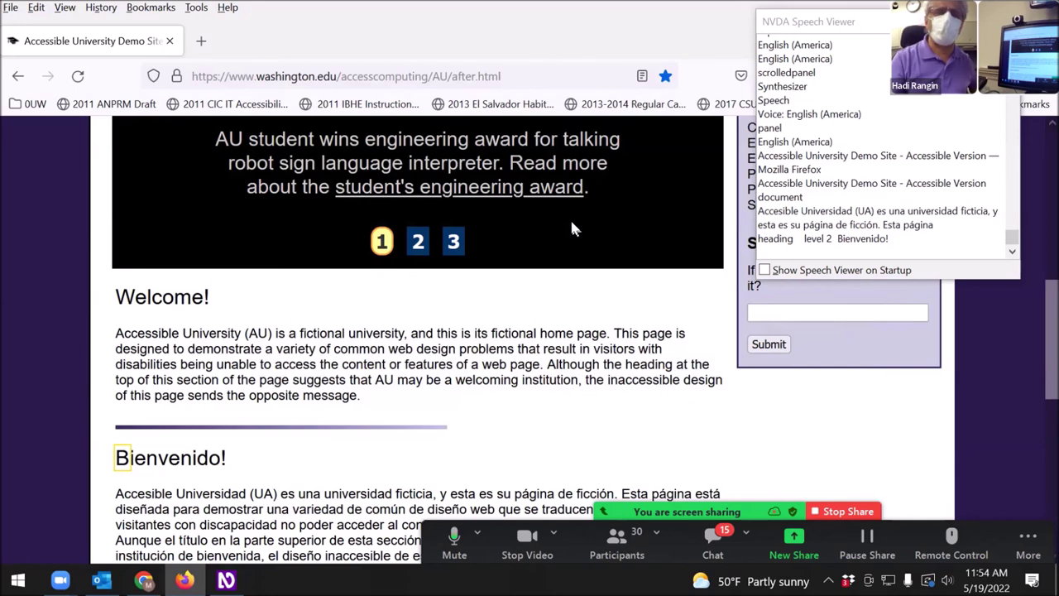
{"action": "key", "text": "ctrl+Home"}
{"action": "key", "text": "h"}
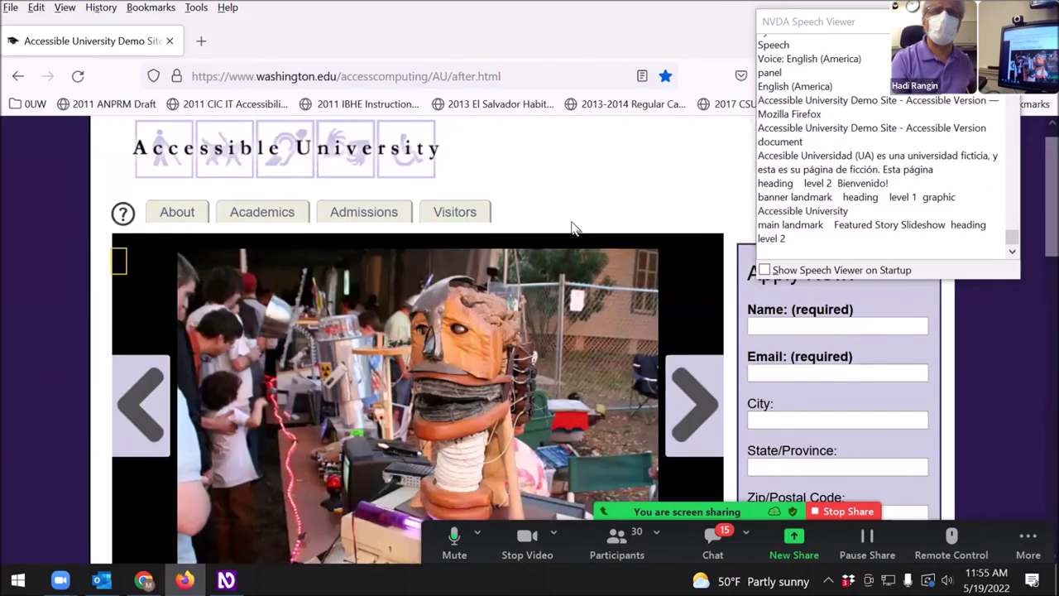
{"action": "key", "text": "h"}
{"action": "key", "text": "h"}
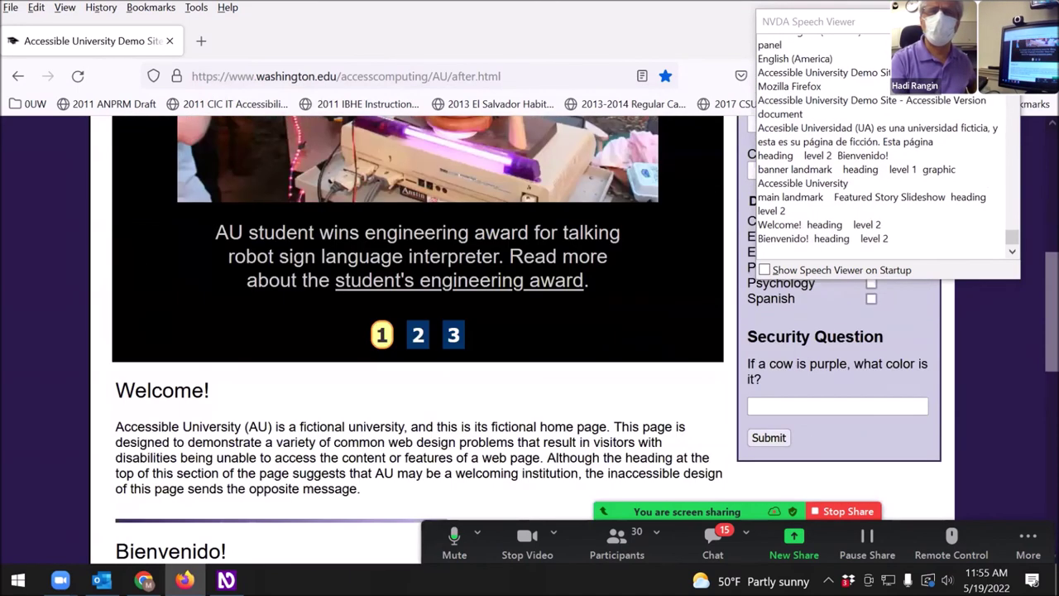
{"action": "key", "text": "Down"}
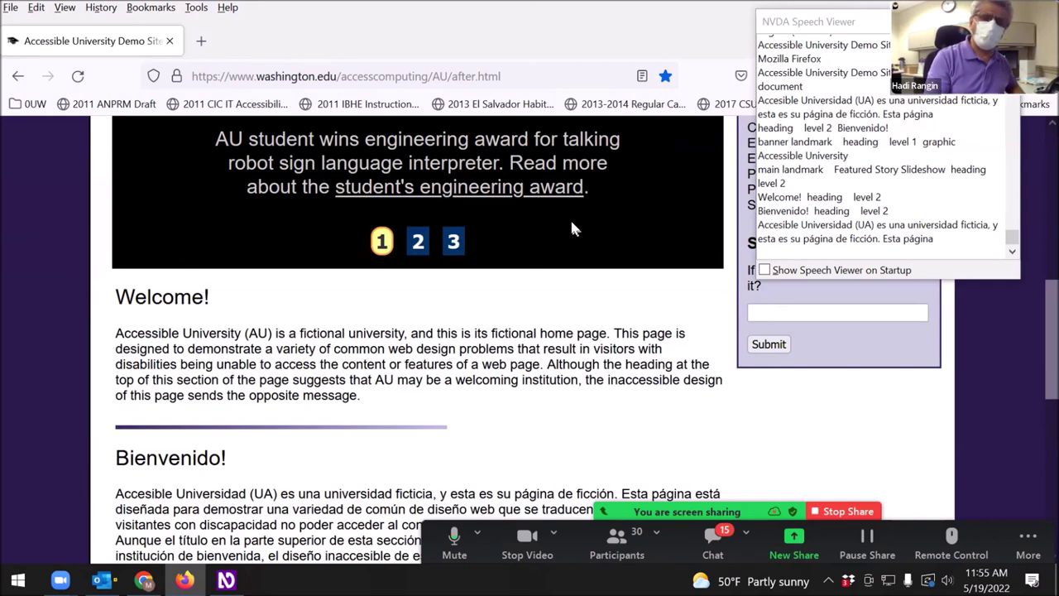
{"action": "key", "text": "insert+n"}
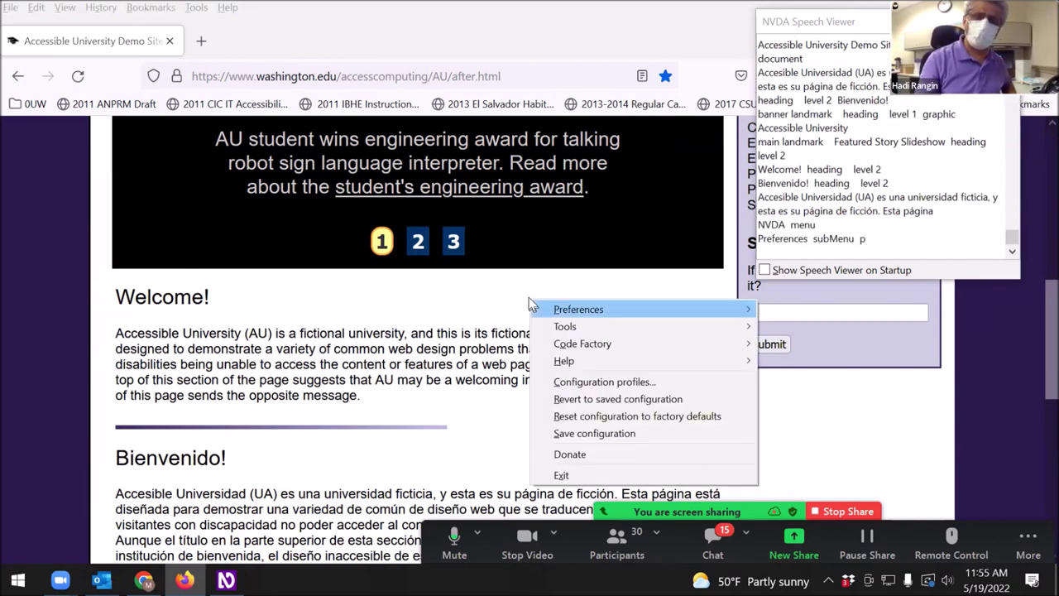
{"action": "key", "text": "Right"}
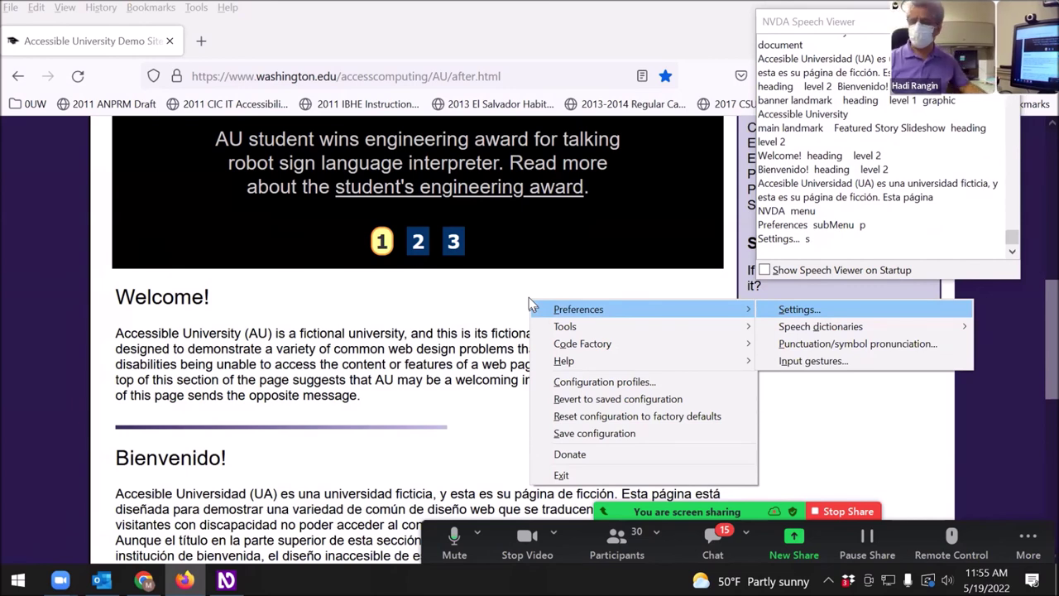
{"action": "key", "text": "Escape"}
{"action": "key", "text": "Escape"}
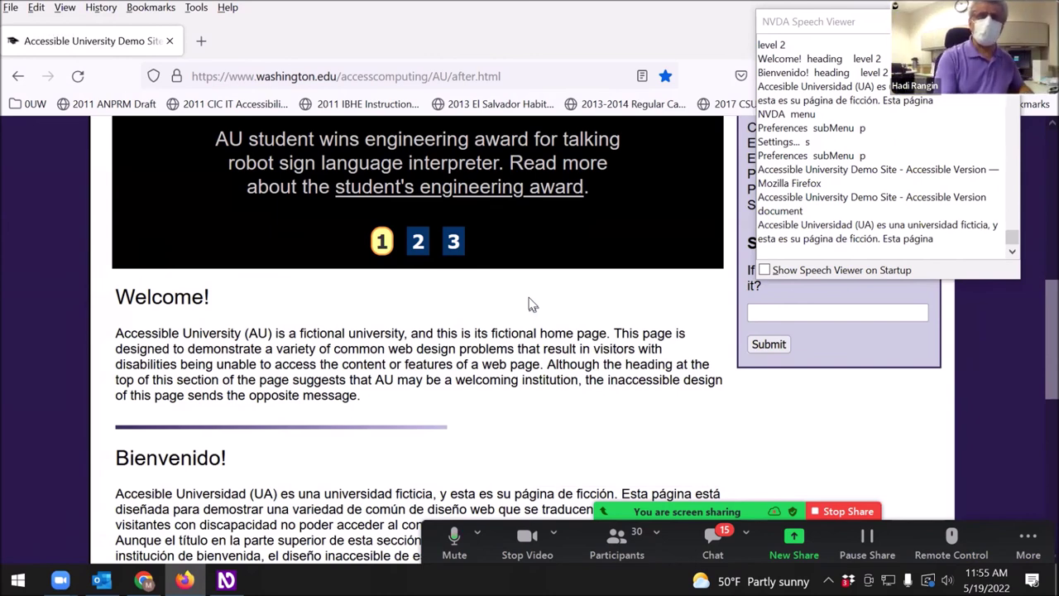
- Open NVDA's Speech settings and bring up the synthesizer selection dialog
{"action": "key", "text": "insert+n"}
{"action": "key", "text": "Down"}
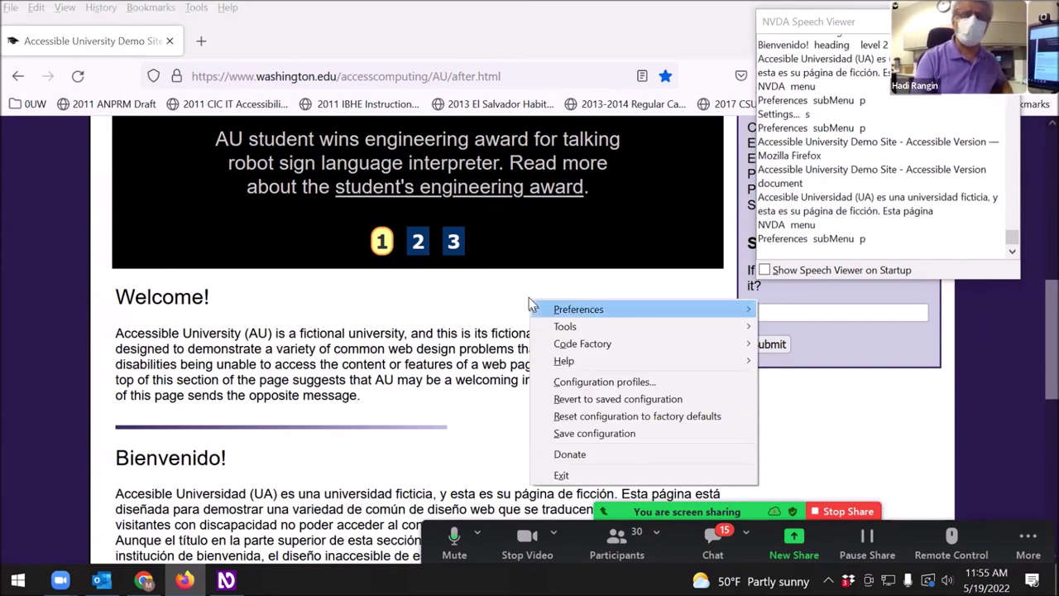
{"action": "key", "text": "Right"}
{"action": "key", "text": "Return"}
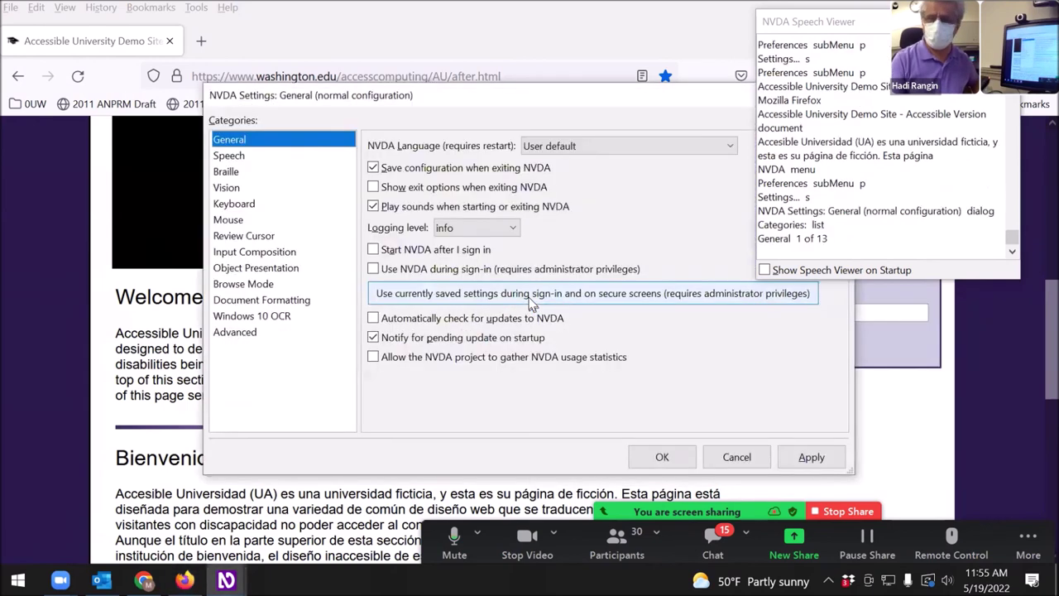
{"action": "key", "text": "Down"}
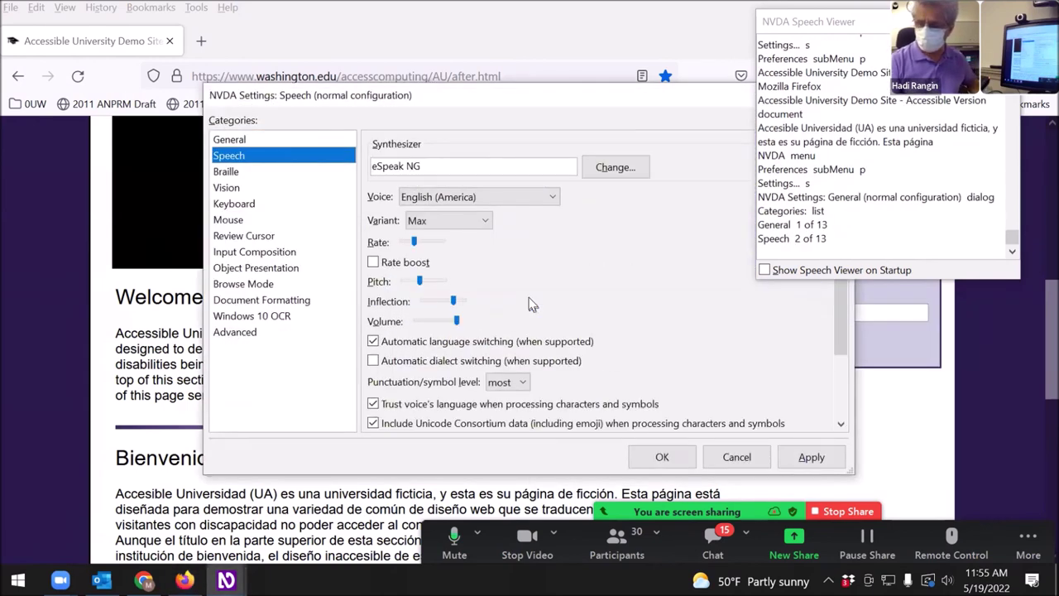
{"action": "key", "text": "Tab"}
{"action": "key", "text": "Tab"}
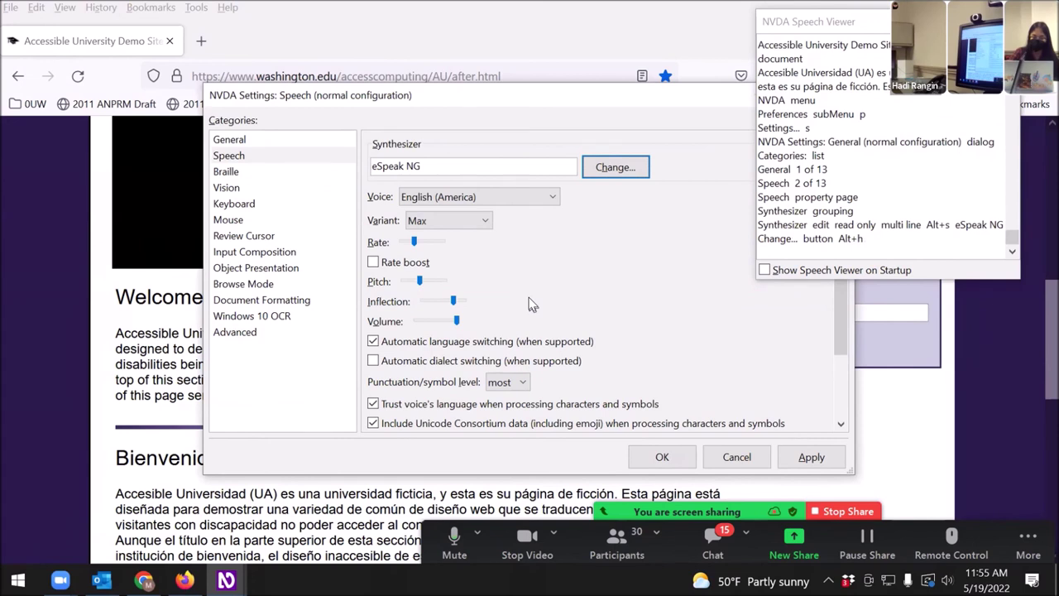
{"action": "key", "text": "Return"}
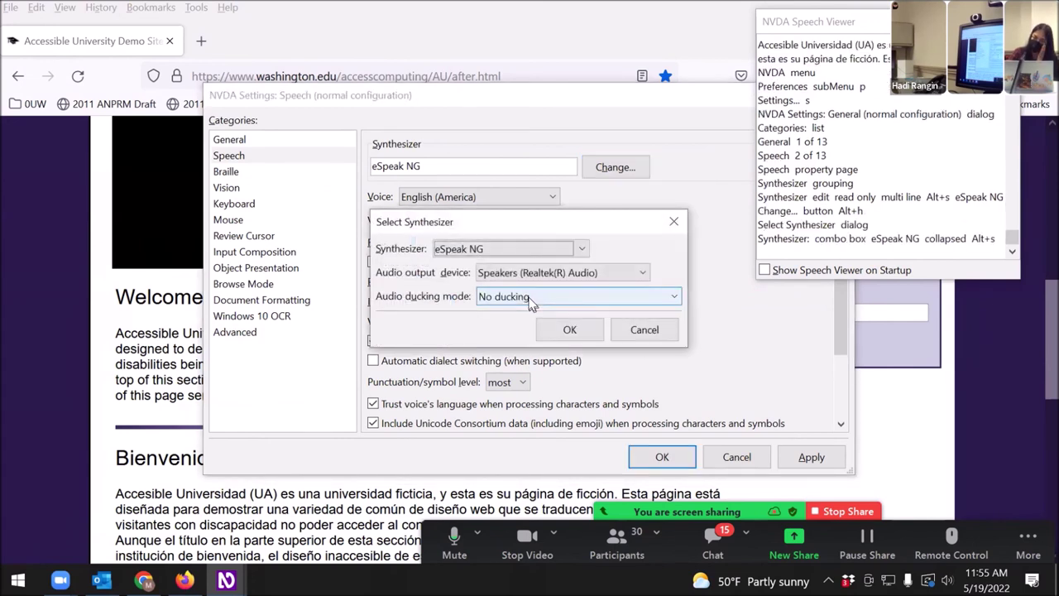
- Browse the available synthesizers, change the synthesizer to Windows OneCore voices and accept the Speech settings
{"action": "key", "text": "Up"}
{"action": "key", "text": "Up"}
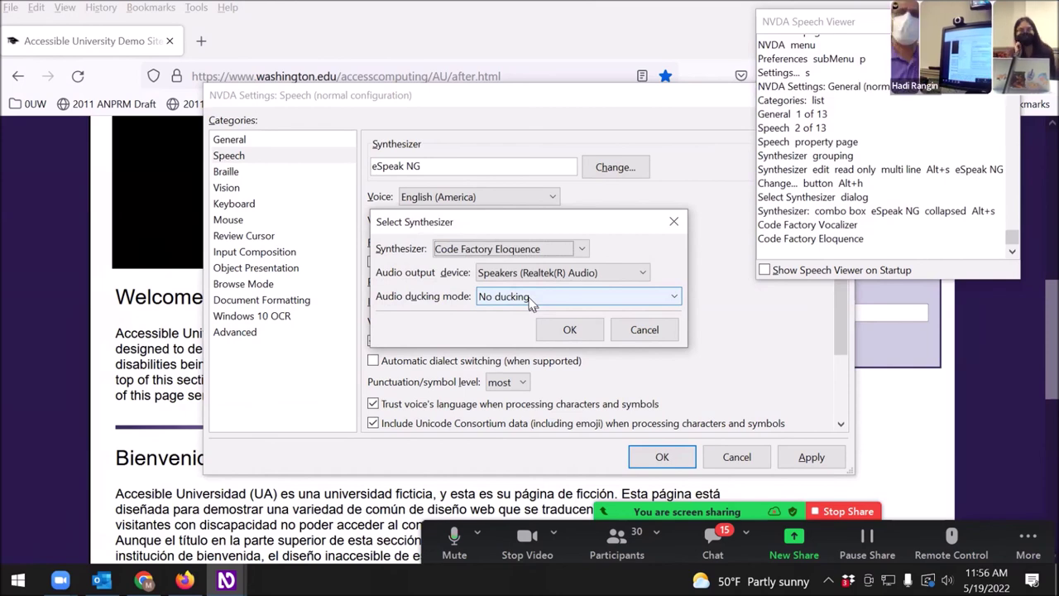
{"action": "key", "text": "Down"}
{"action": "key", "text": "Down"}
{"action": "key", "text": "Down"}
{"action": "key", "text": "Down"}
{"action": "key", "text": "Down"}
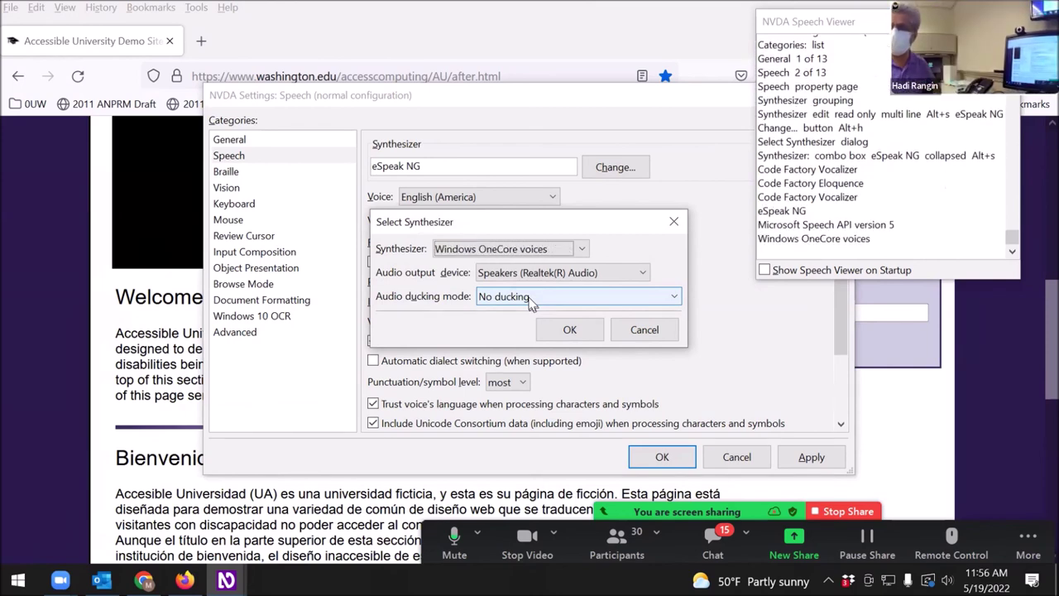
{"action": "key", "text": "Up"}
{"action": "key", "text": "Return"}
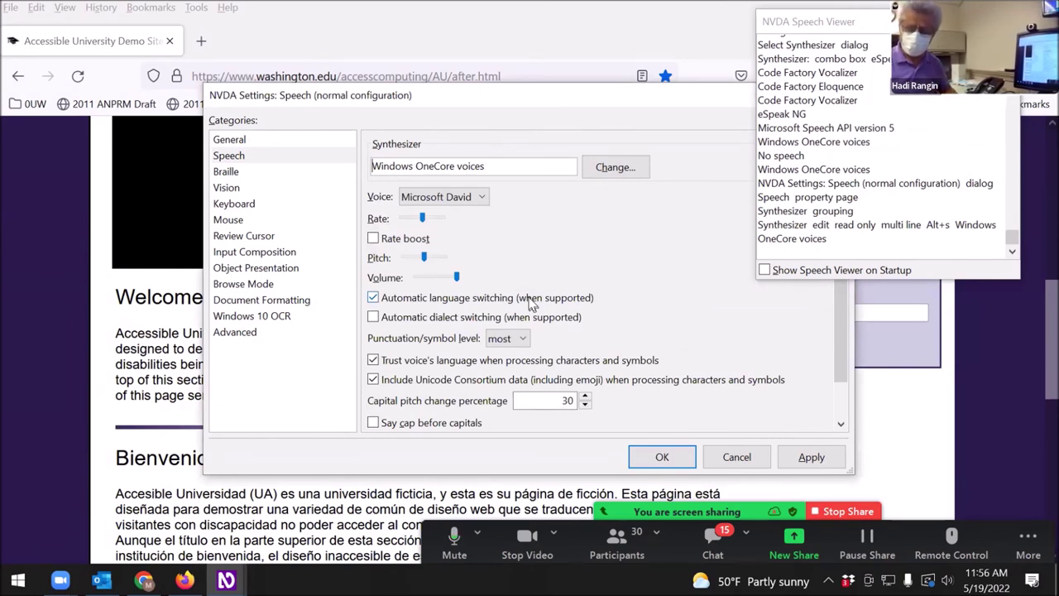
{"action": "key", "text": "Return"}
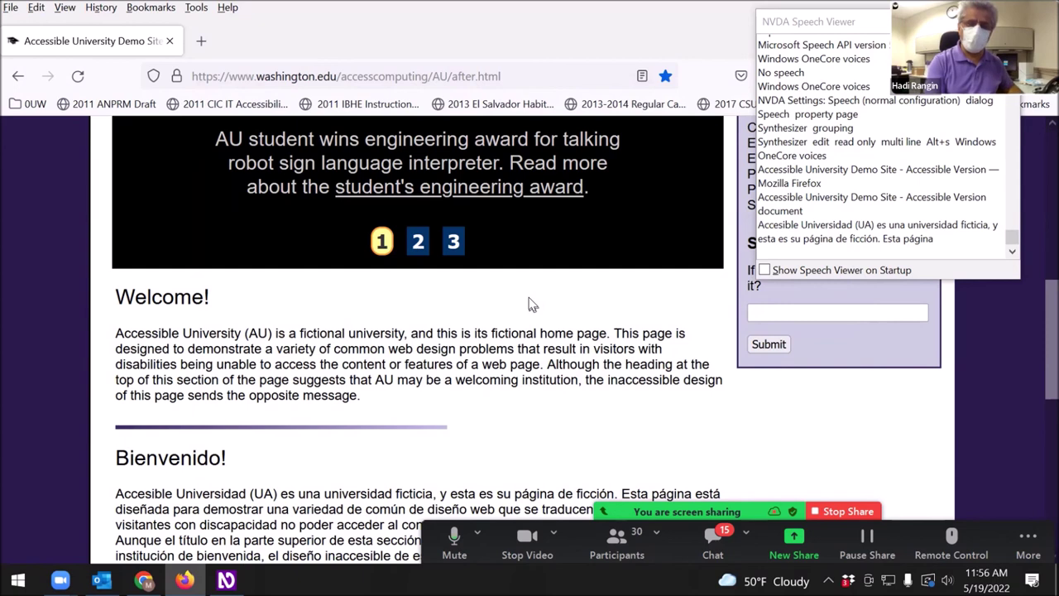
- Read the Bienvenido! heading and the first line of its Spanish paragraph with the Windows OneCore voice
{"action": "key", "text": "Up"}
{"action": "key", "text": "Down"}
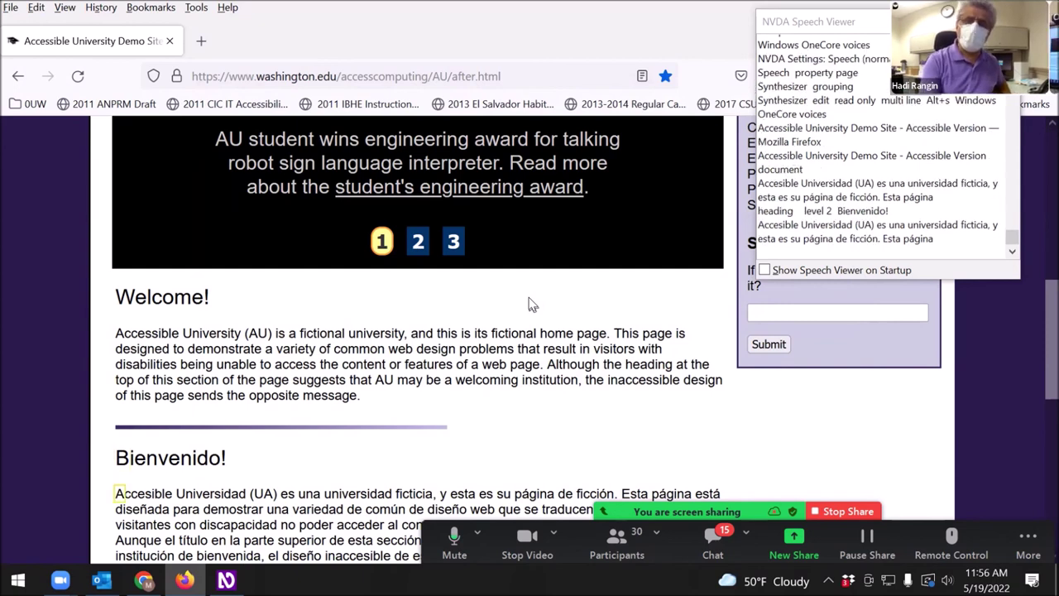
- Go heading by heading from Bienvenido! to AU Enrollment Trends and jump to the enrollment table
{"action": "key", "text": "h"}
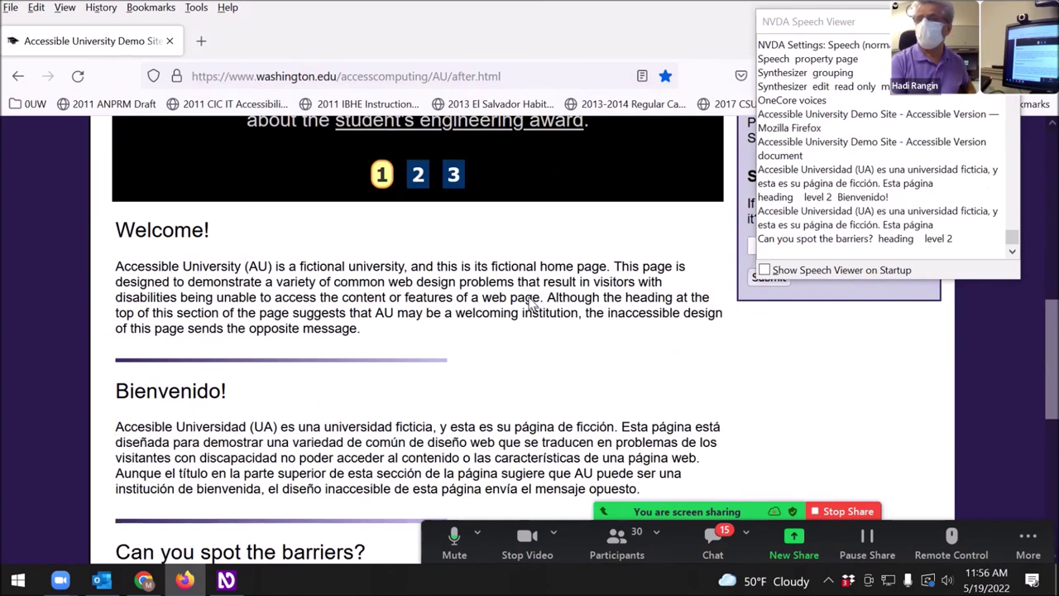
{"action": "key", "text": "h"}
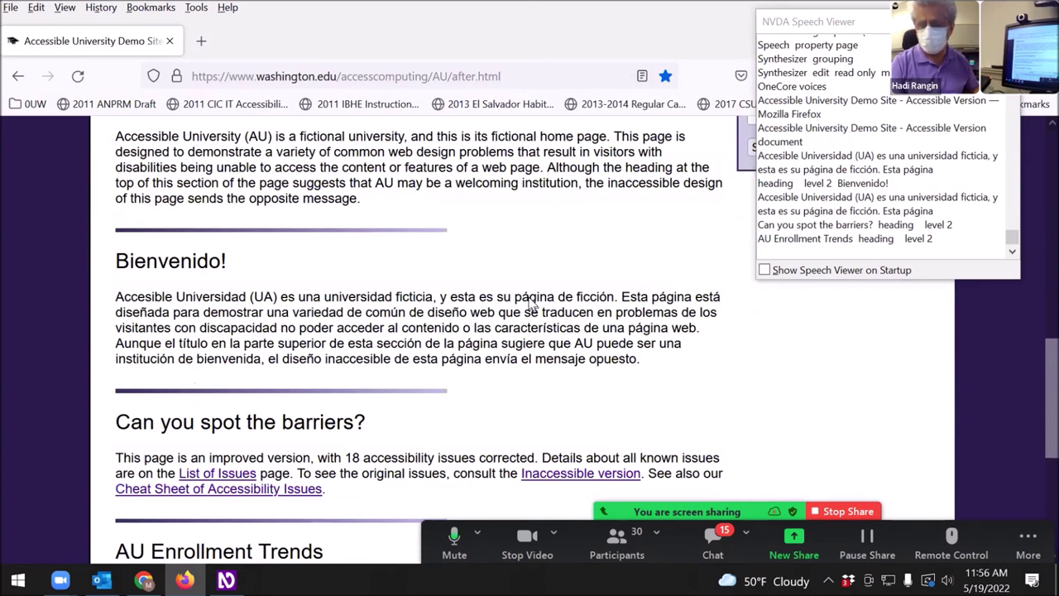
{"action": "key", "text": "t"}
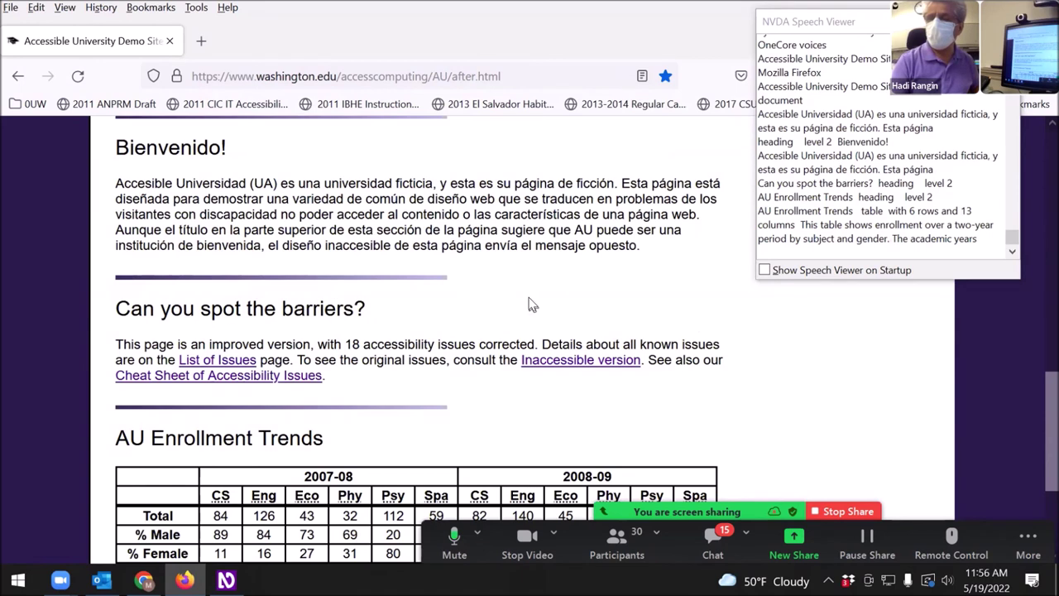
- Try to move down by table cell, and read the enrollment table's description line by line through to its caption
{"action": "key", "text": "ctrl+alt+Down"}
{"action": "key", "text": "ctrl+alt+Down"}
{"action": "key", "text": "ctrl+alt+Down"}
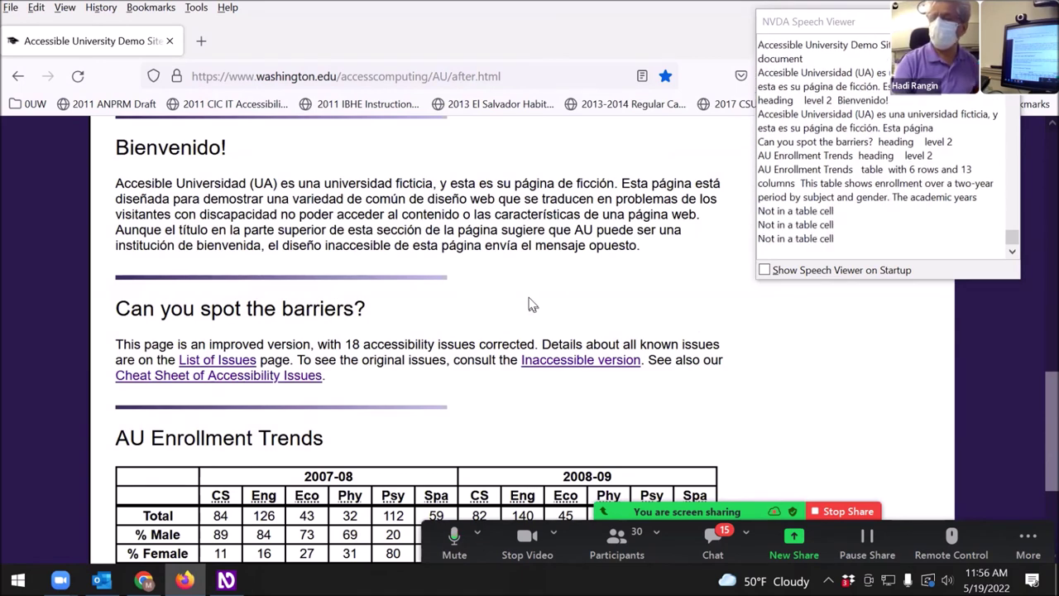
{"action": "key", "text": "Down"}
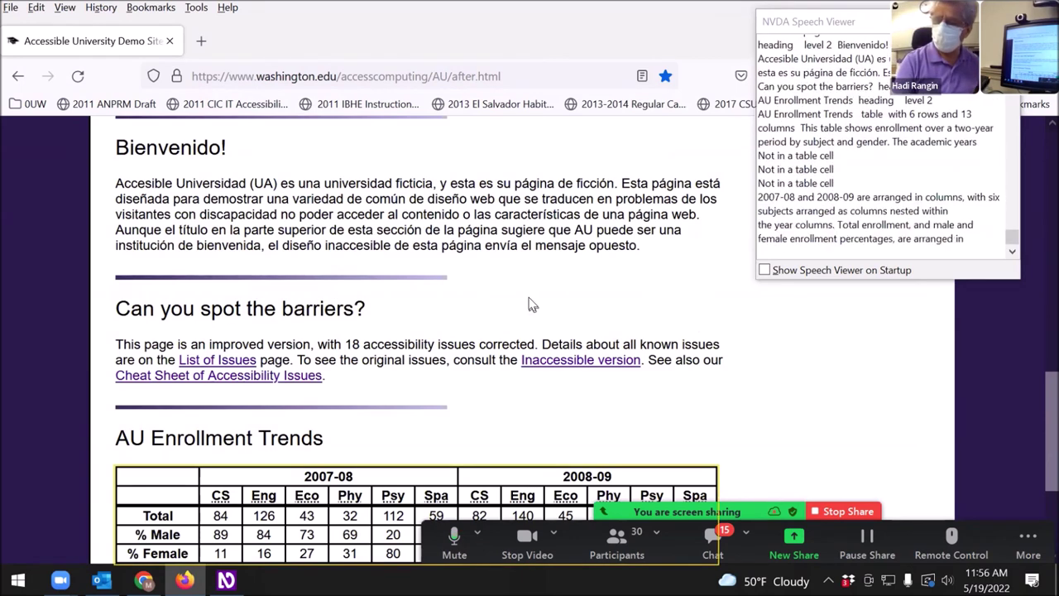
{"action": "key", "text": "ctrl+alt+Down"}
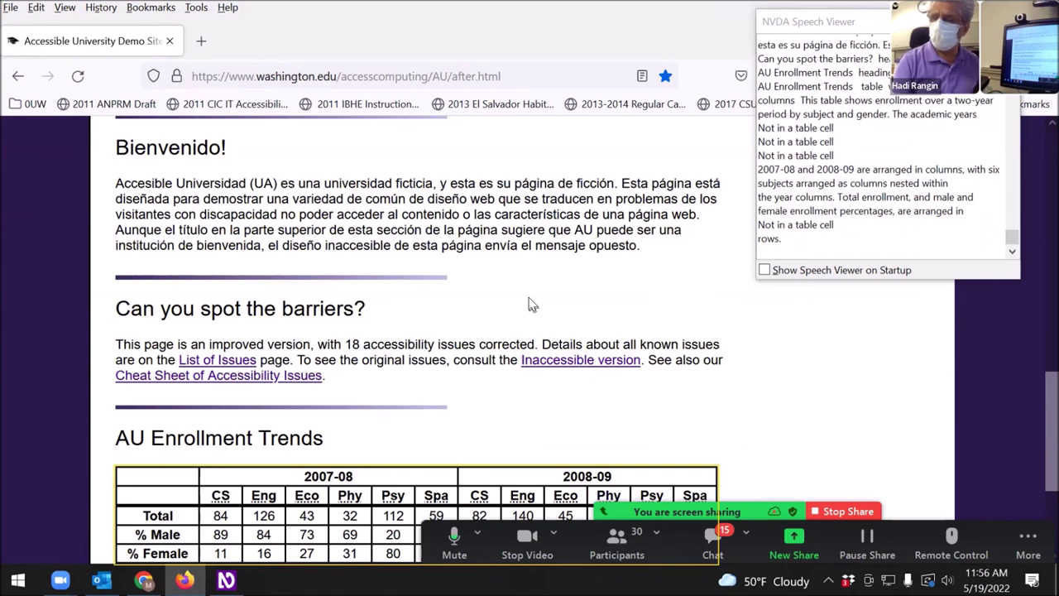
{"action": "key", "text": "Down"}
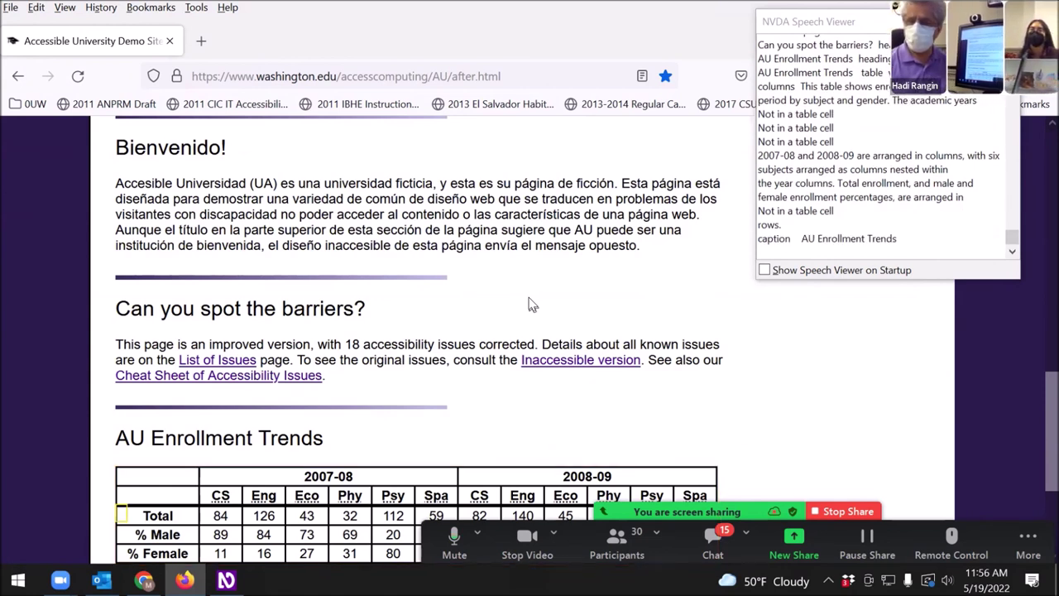
- Try to move down by cell from the caption, and read line by line past the blank first cell to the 2007-08 column header
{"action": "key", "text": "ctrl+alt+Down"}
{"action": "key", "text": "ctrl+alt+Down"}
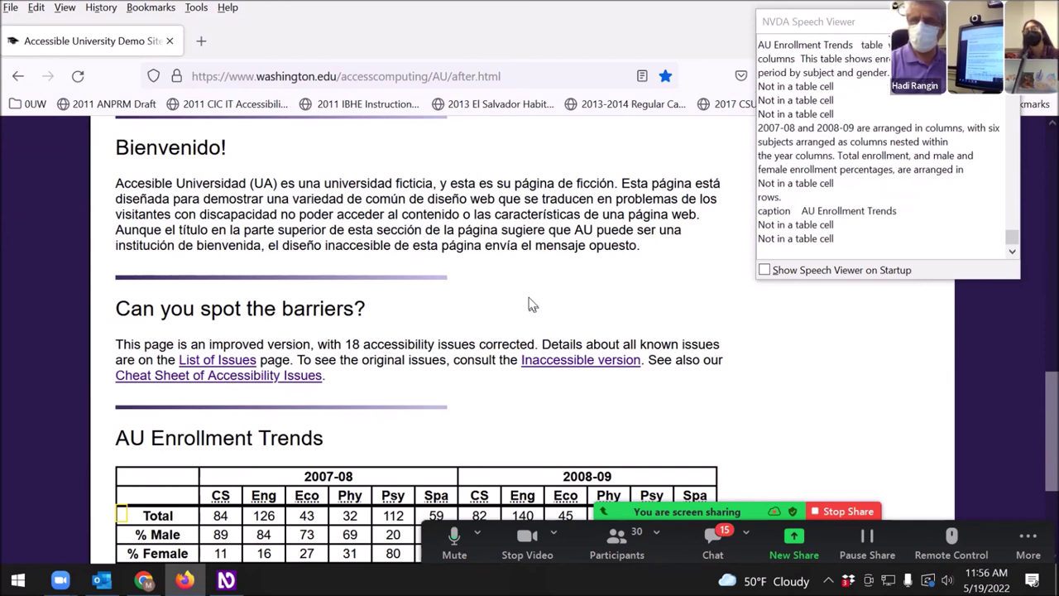
{"action": "key", "text": "Down"}
{"action": "key", "text": "Down"}
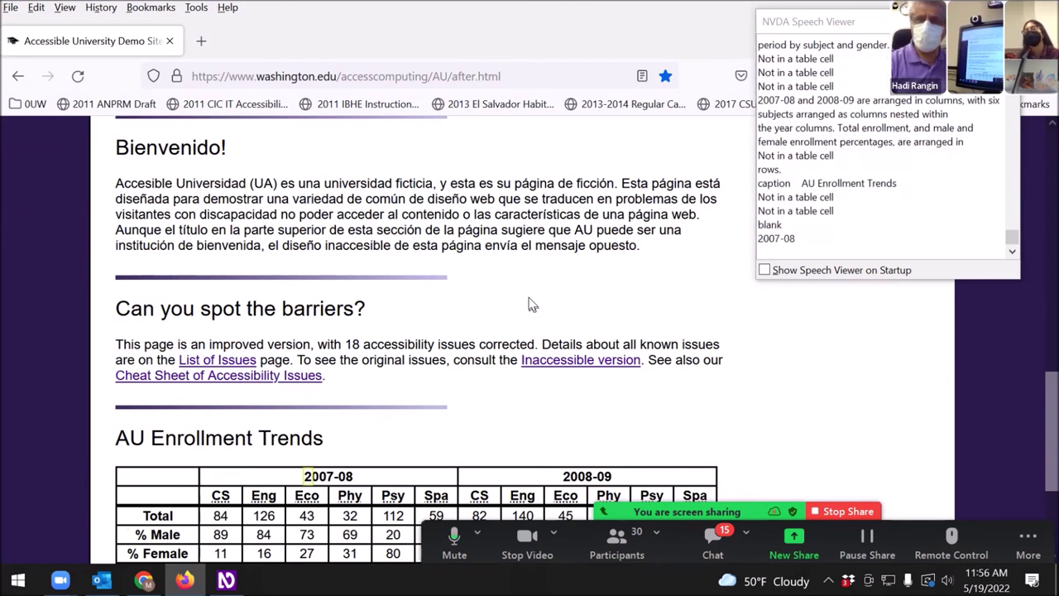
- Move cell by cell across the header row to 2008-09 and back to the blank first cell, testing both table edges
{"action": "key", "text": "ctrl+alt+Right"}
{"action": "key", "text": "ctrl+alt+Right"}
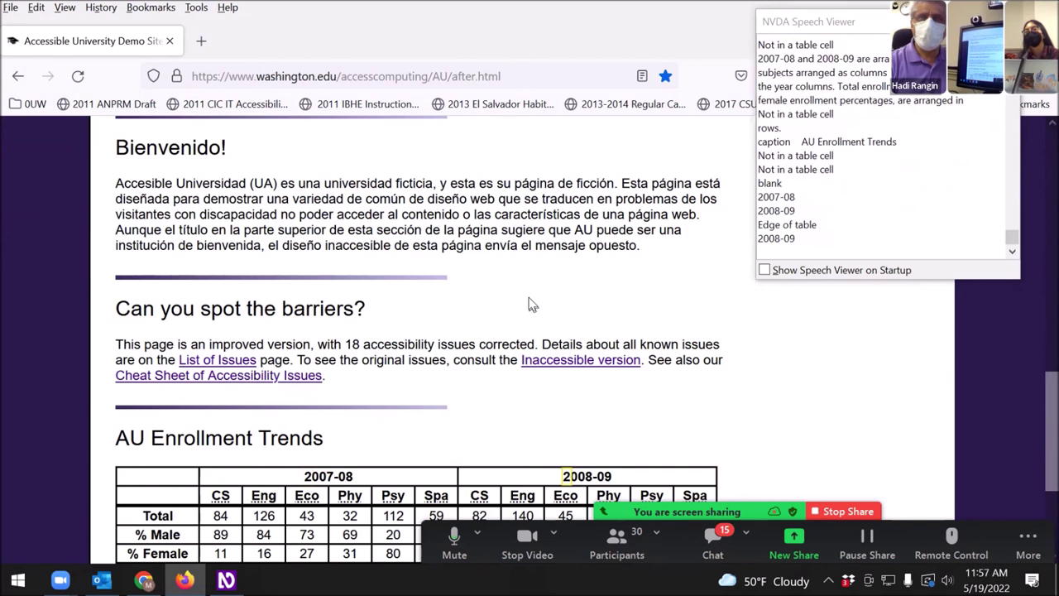
{"action": "key", "text": "ctrl+alt+Left"}
{"action": "key", "text": "ctrl+alt+Left"}
{"action": "key", "text": "ctrl+alt+Left"}
{"action": "key", "text": "ctrl+alt+Left"}
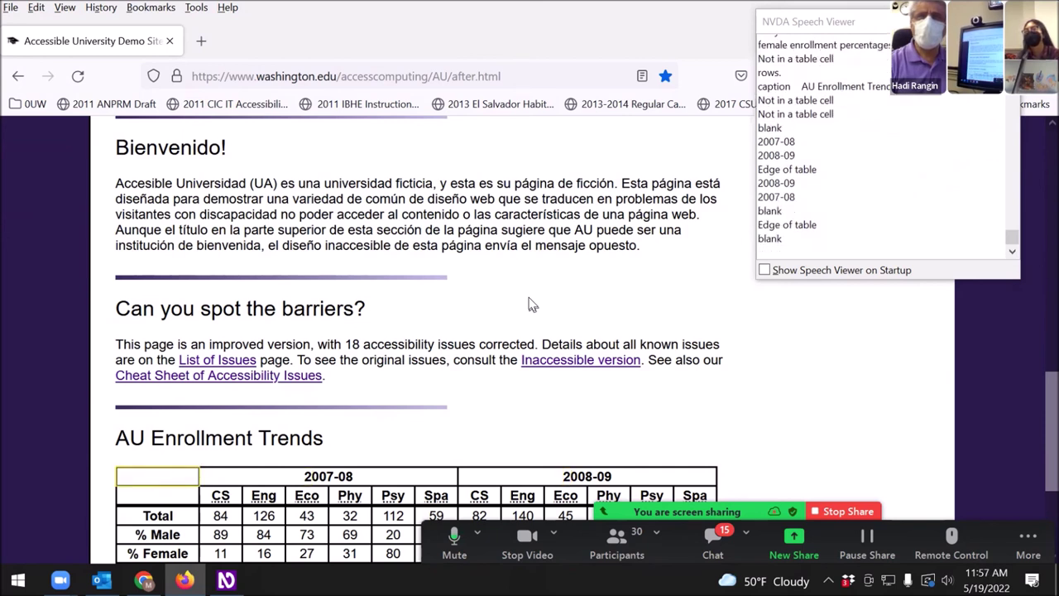
{"action": "key", "text": "ctrl+alt+Left"}
{"action": "key", "text": "ctrl+alt+Left"}
{"action": "key", "text": "ctrl+alt+Left"}
{"action": "key", "text": "ctrl+alt+Left"}
- Try to move down the enrollment table's first column cell by cell
{"action": "key", "text": "ctrl+alt+Down"}
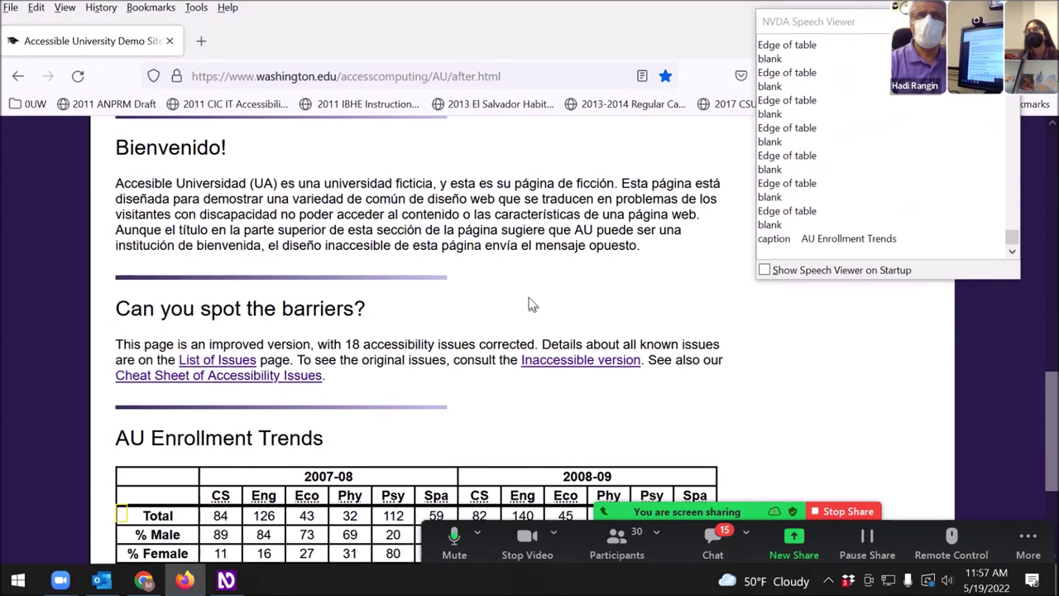
{"action": "key", "text": "ctrl+alt+Down"}
{"action": "key", "text": "ctrl+alt+Down"}
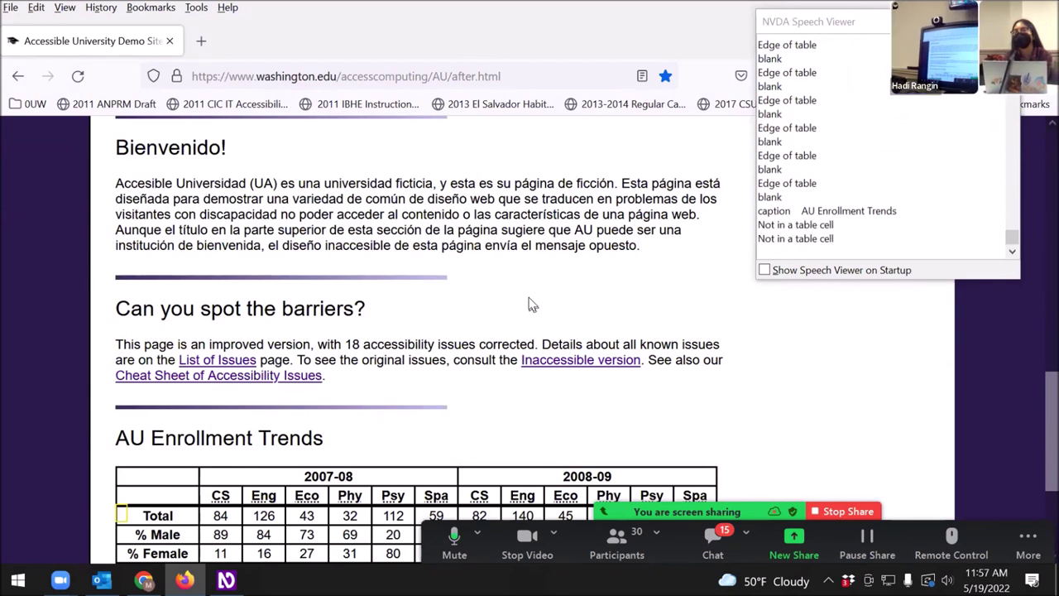